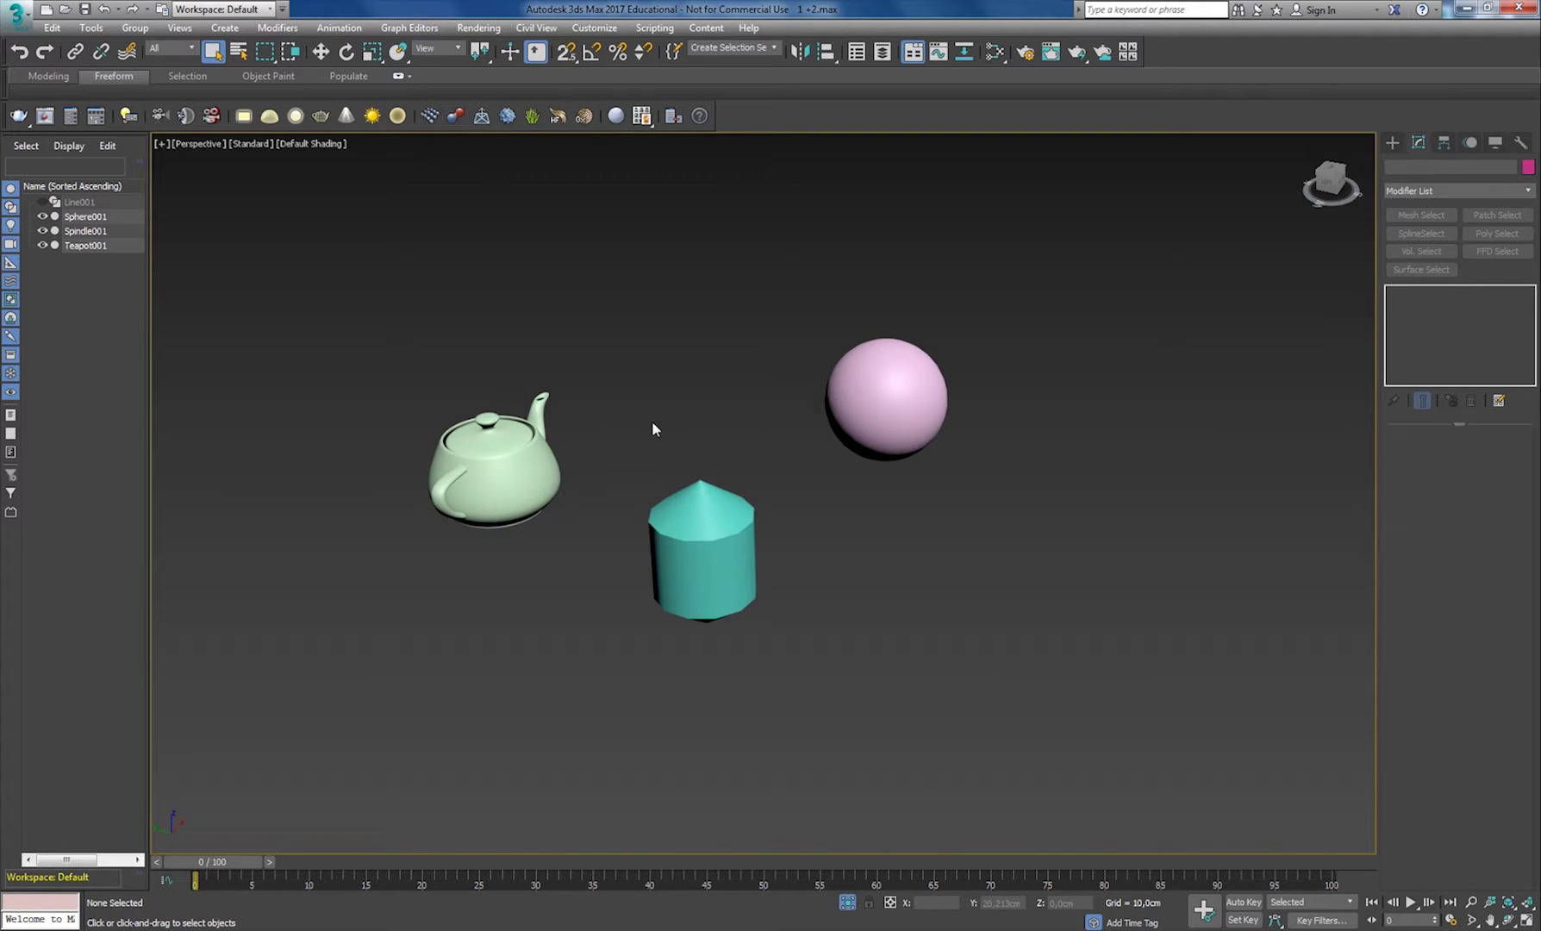
# Select the spindle, teapot and sphere in turn, finishing with only the teapot selected
pyautogui.press('w')
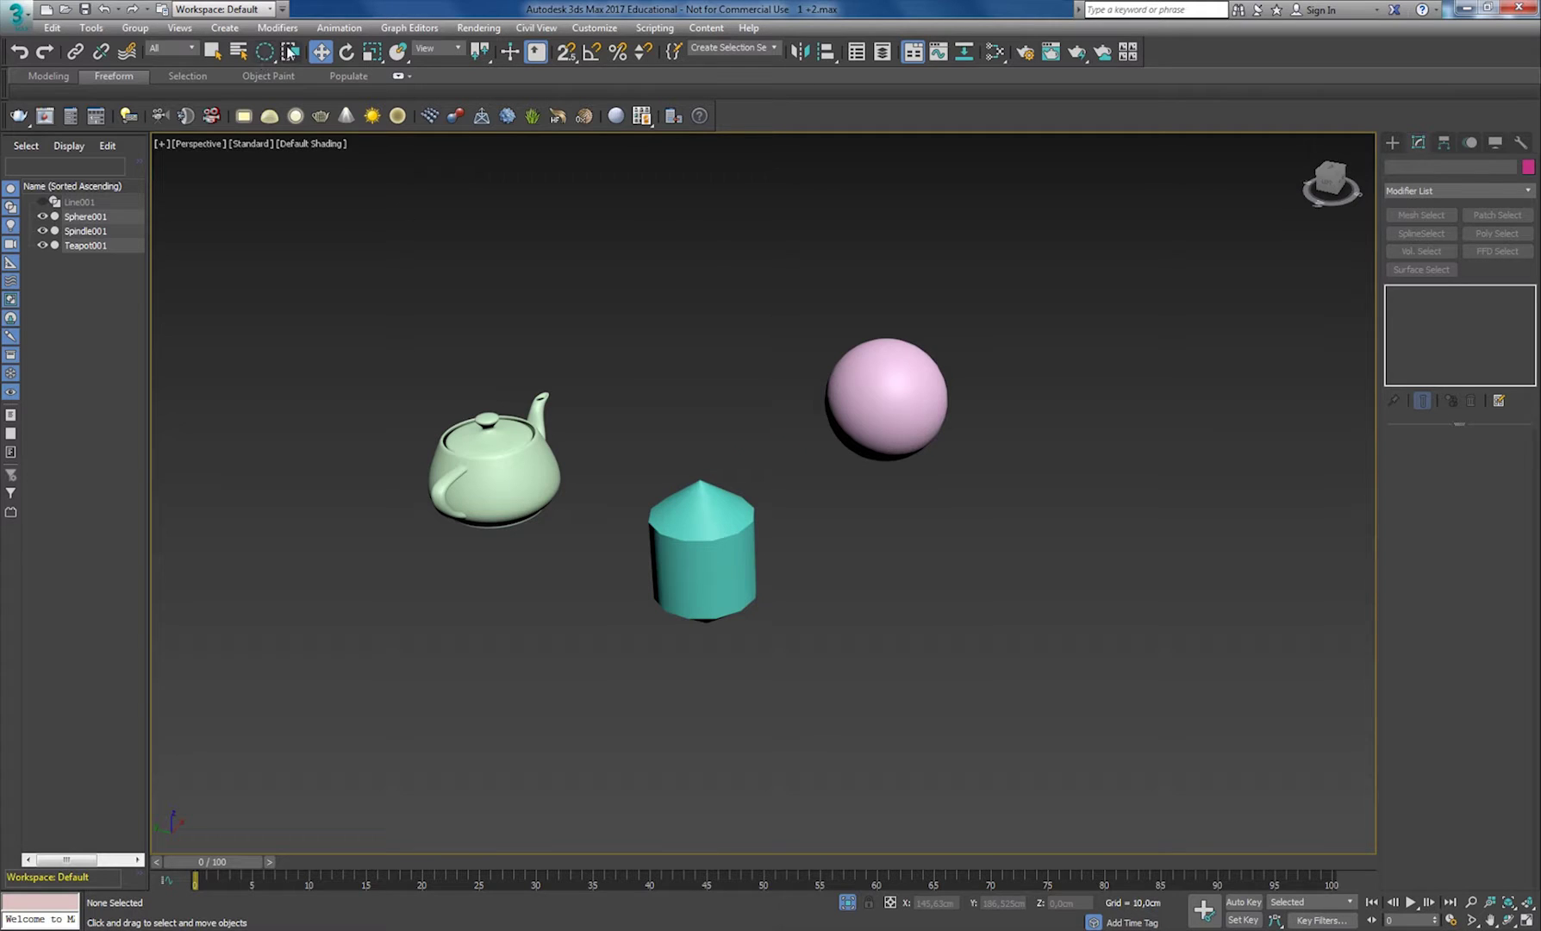
pyautogui.click(737, 562)
pyautogui.click(541, 510)
pyautogui.click(613, 577)
pyautogui.click(715, 537)
pyautogui.press('q')
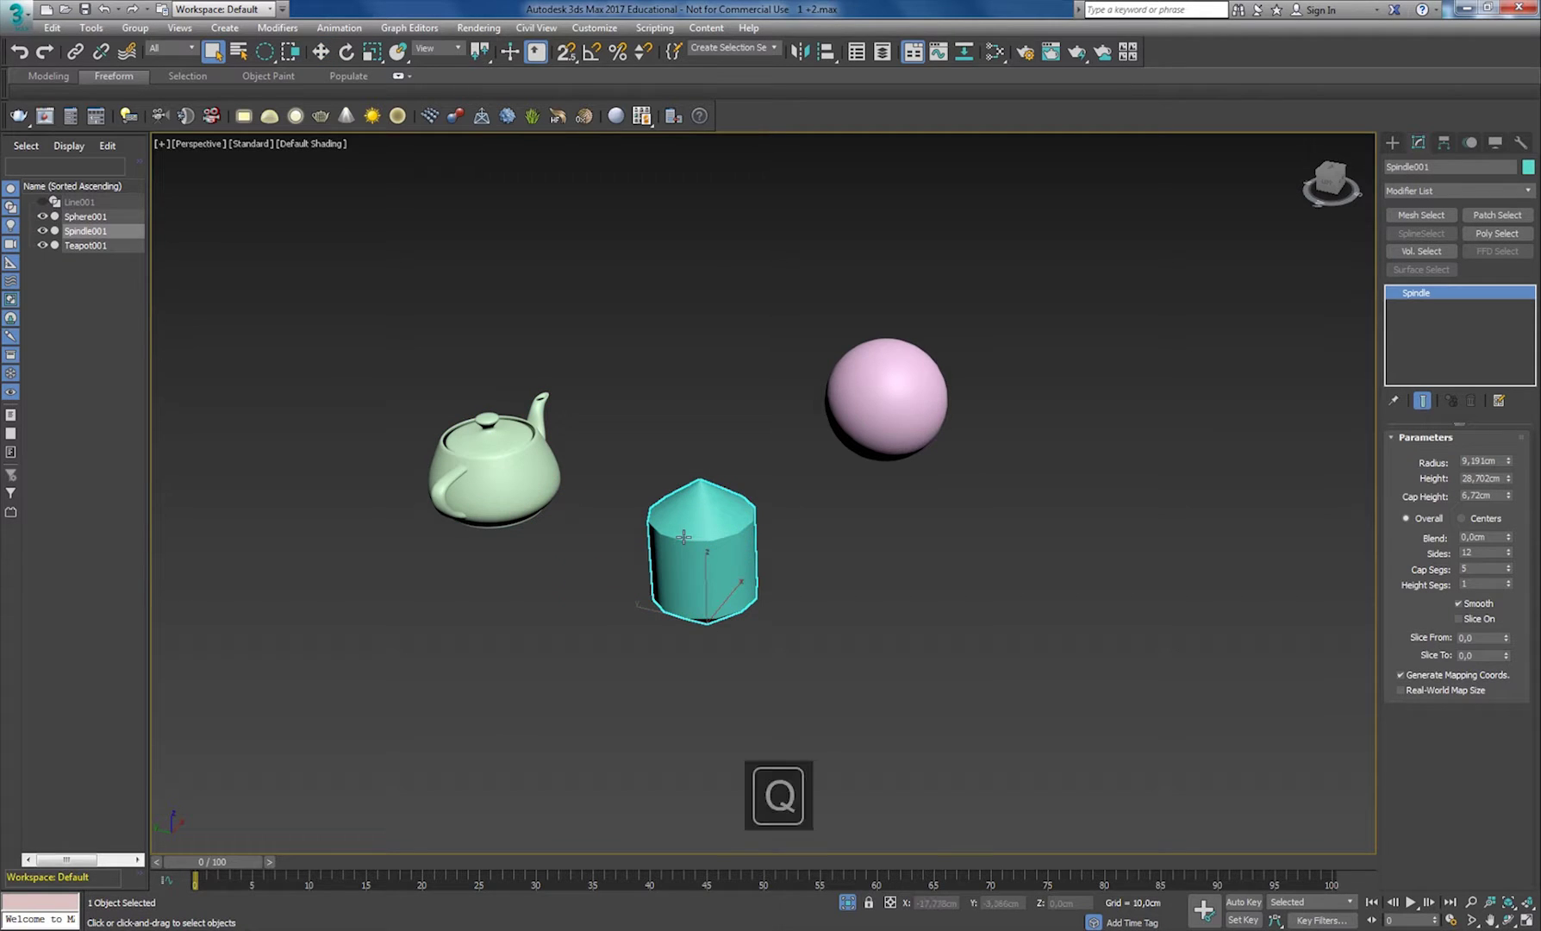
pyautogui.click(492, 487)
pyautogui.click(914, 392)
pyautogui.click(728, 545)
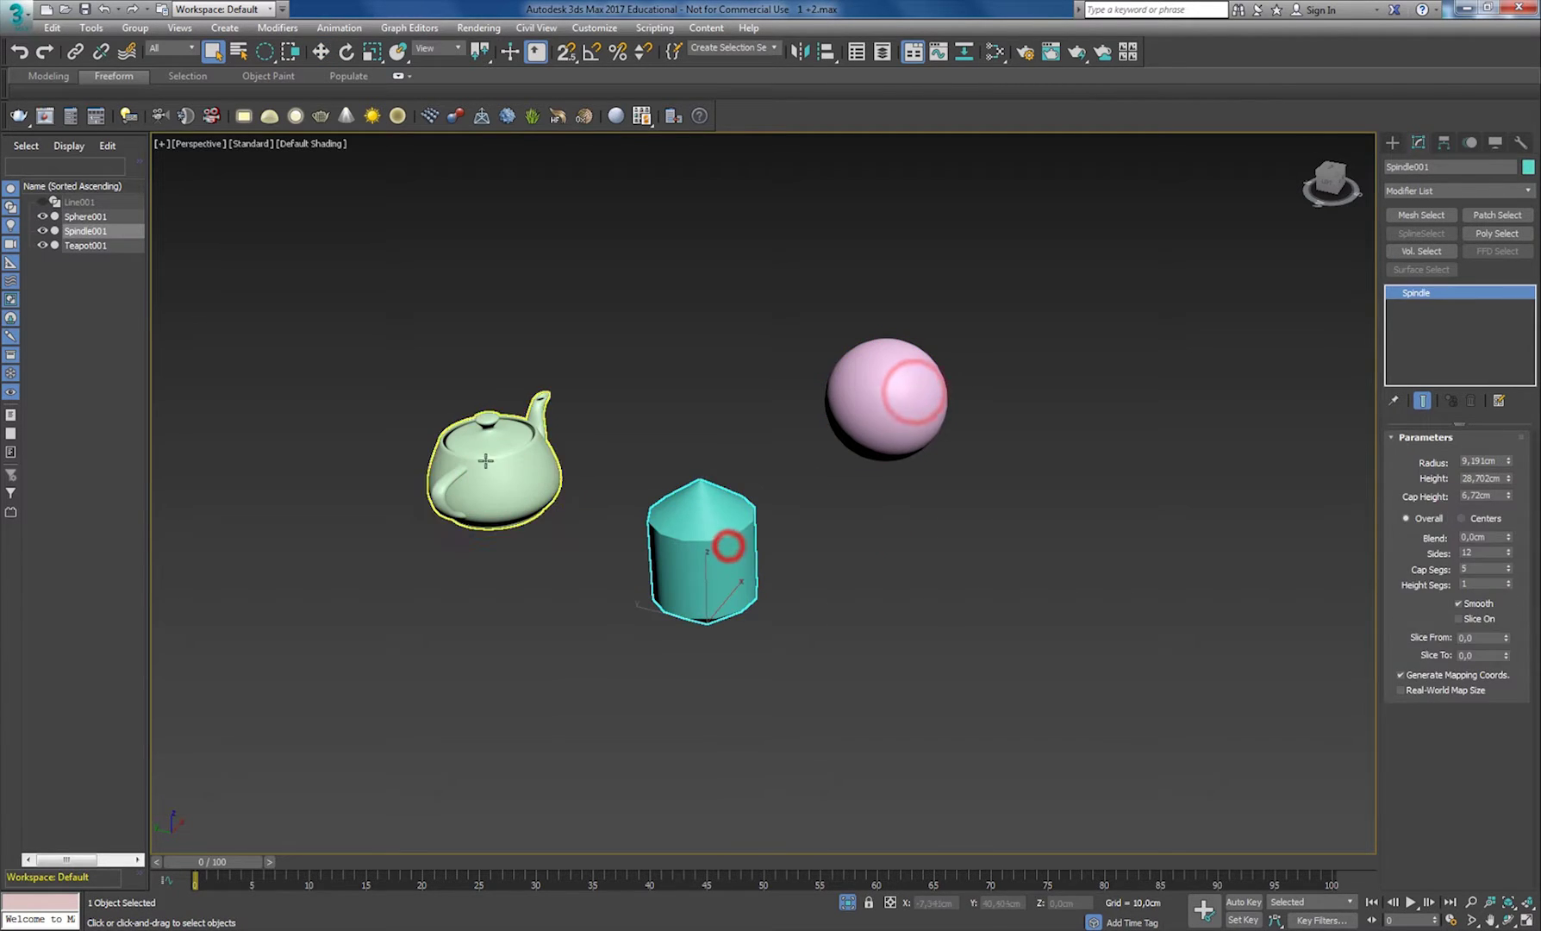
pyautogui.click(485, 456)
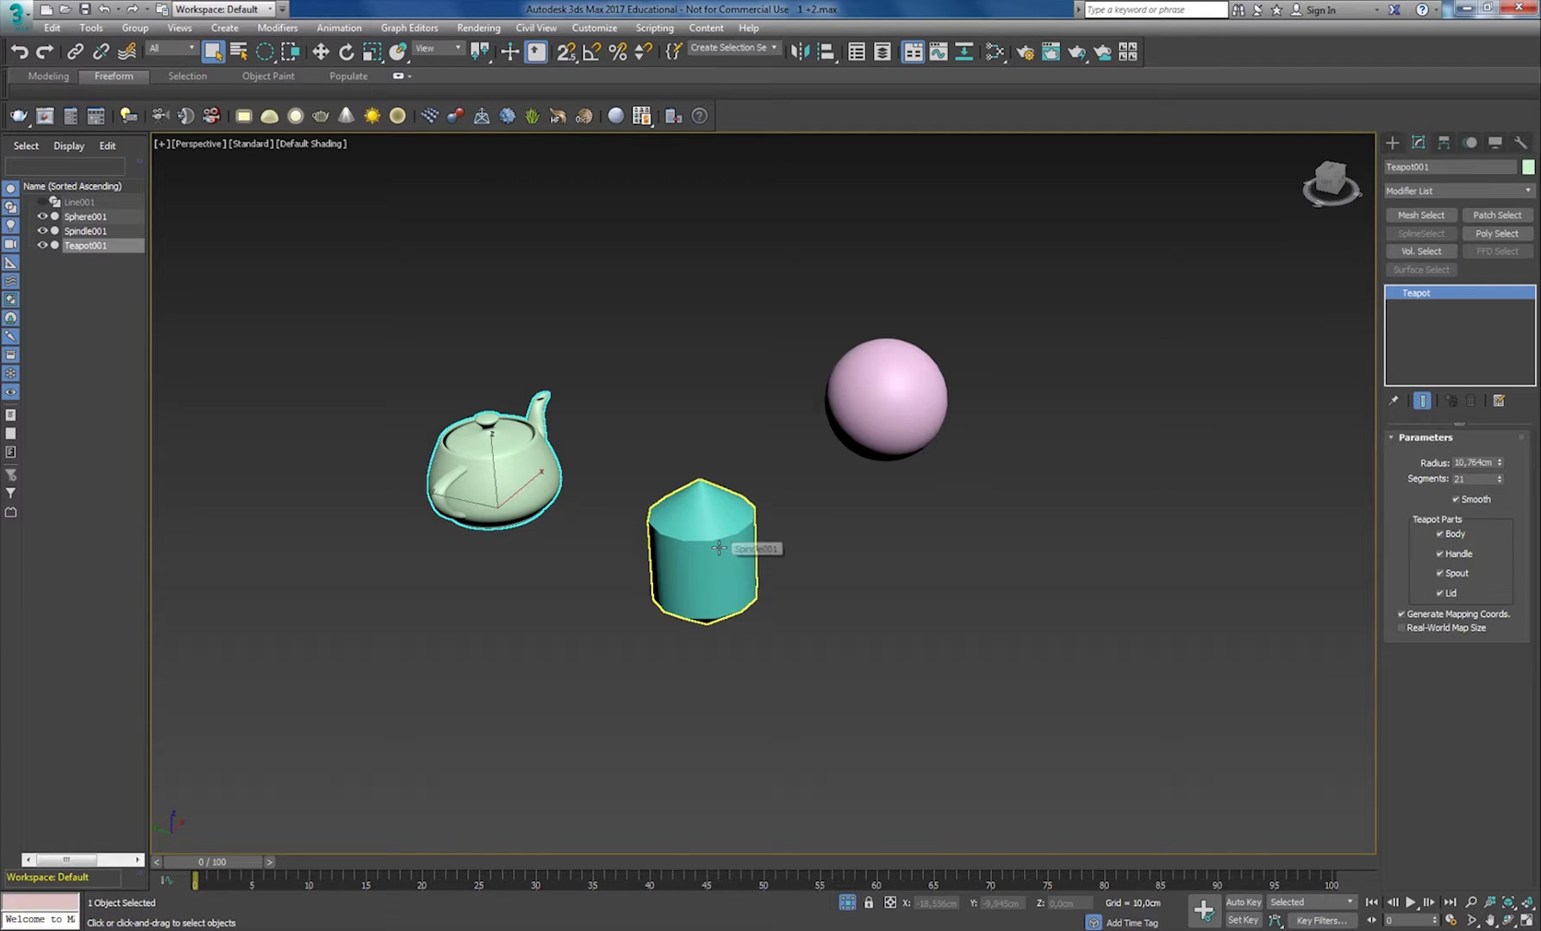
# Cycle the selected teapot through the Move, Rotate and Scale tools to examine each transform gizmo
pyautogui.press('w')
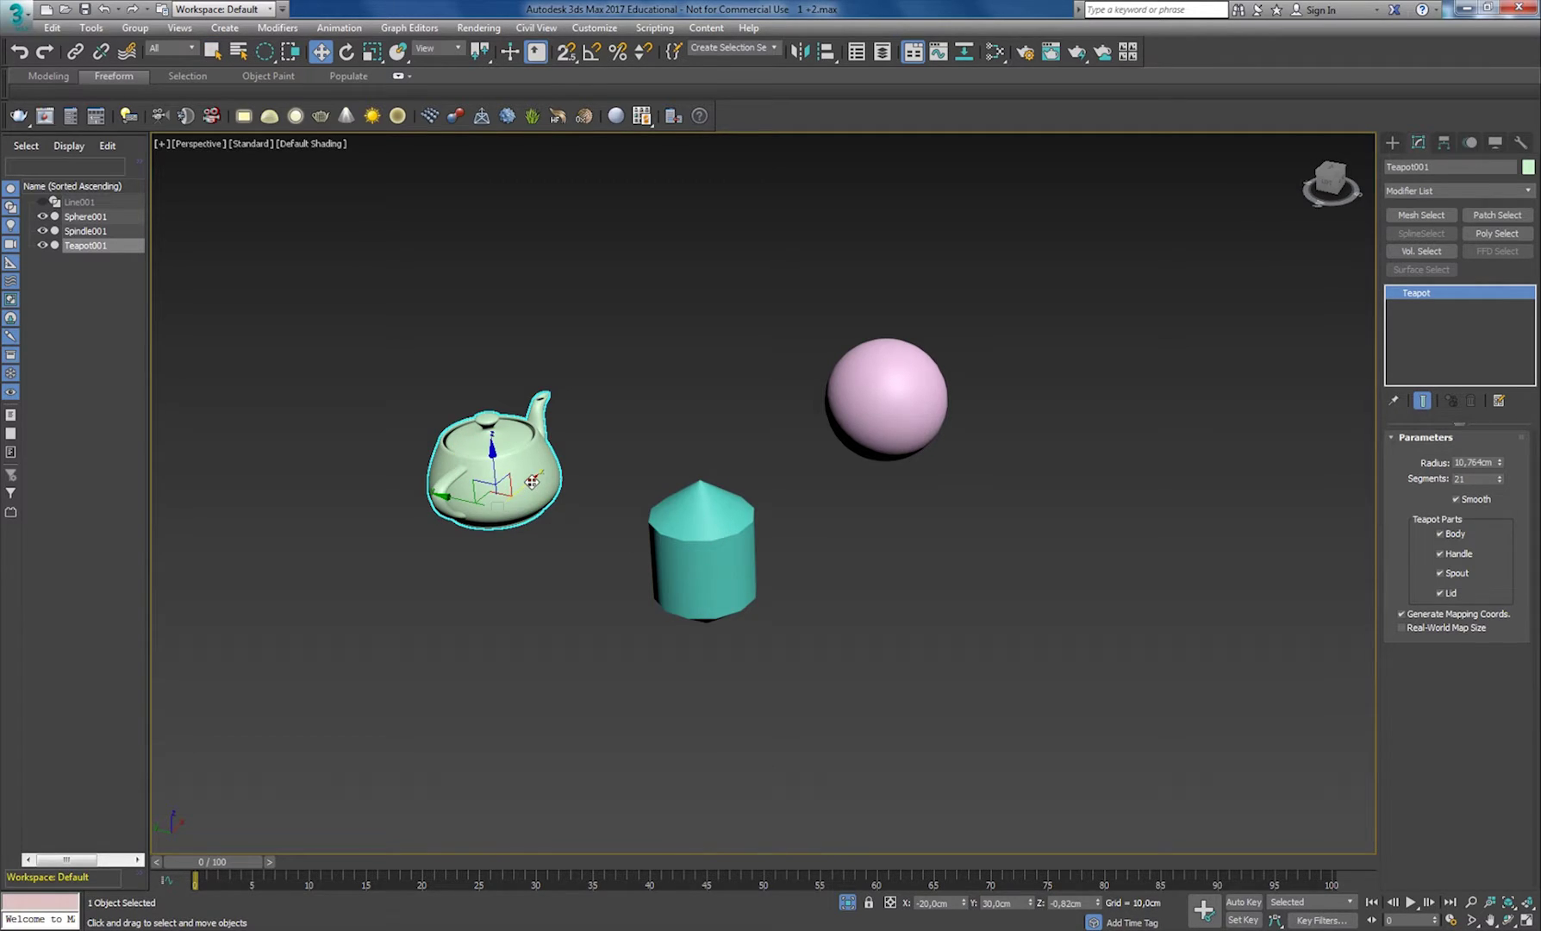
pyautogui.press('e')
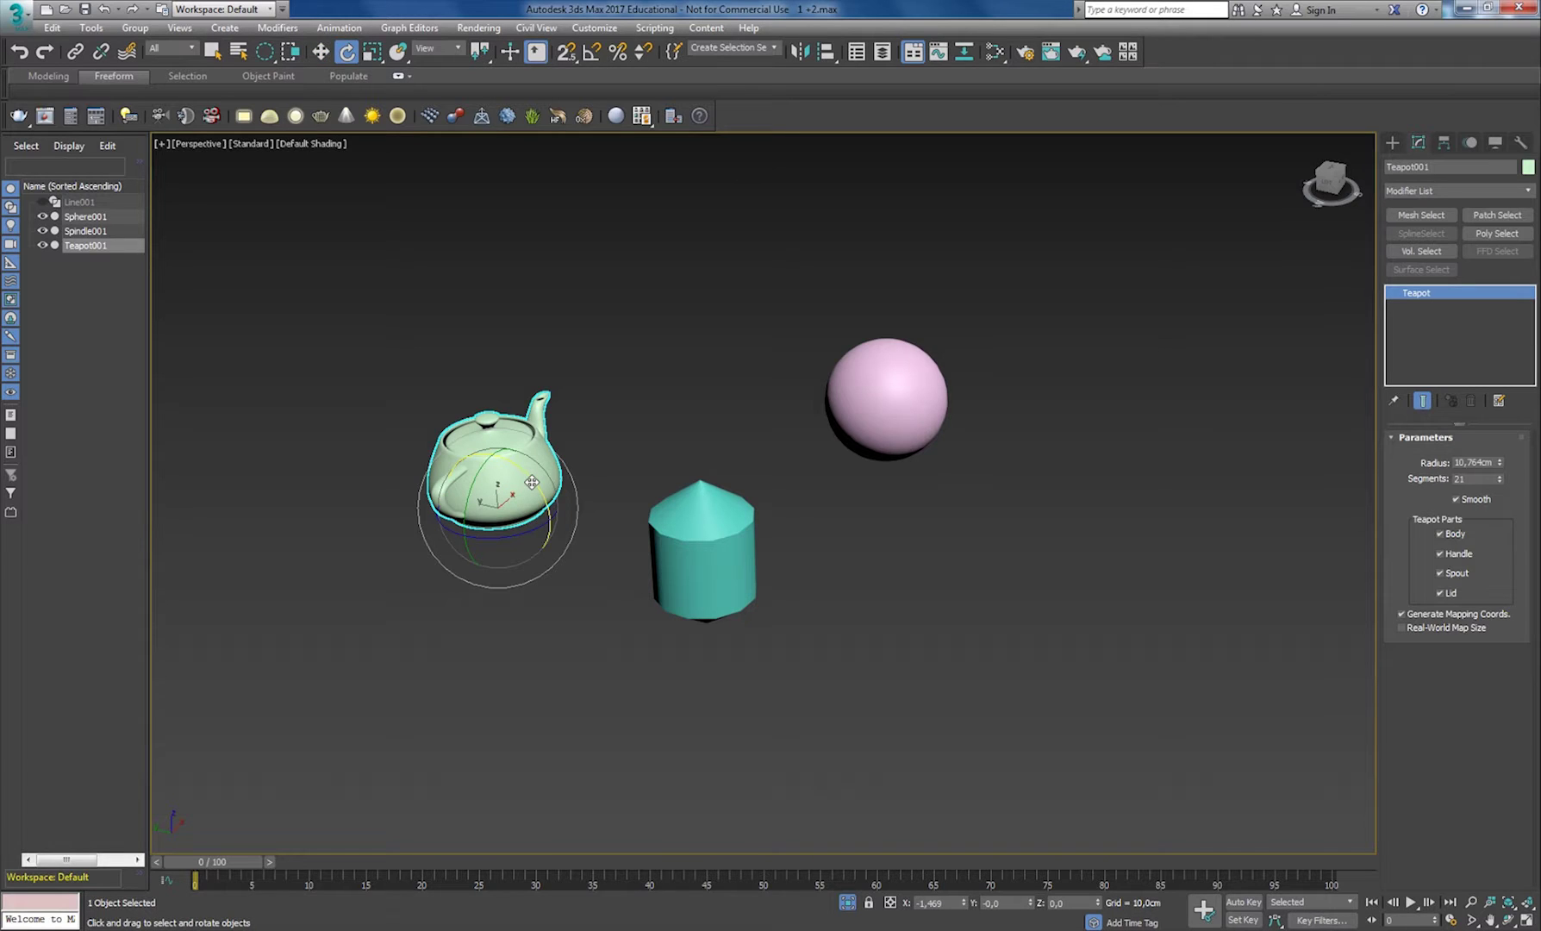
pyautogui.press('r')
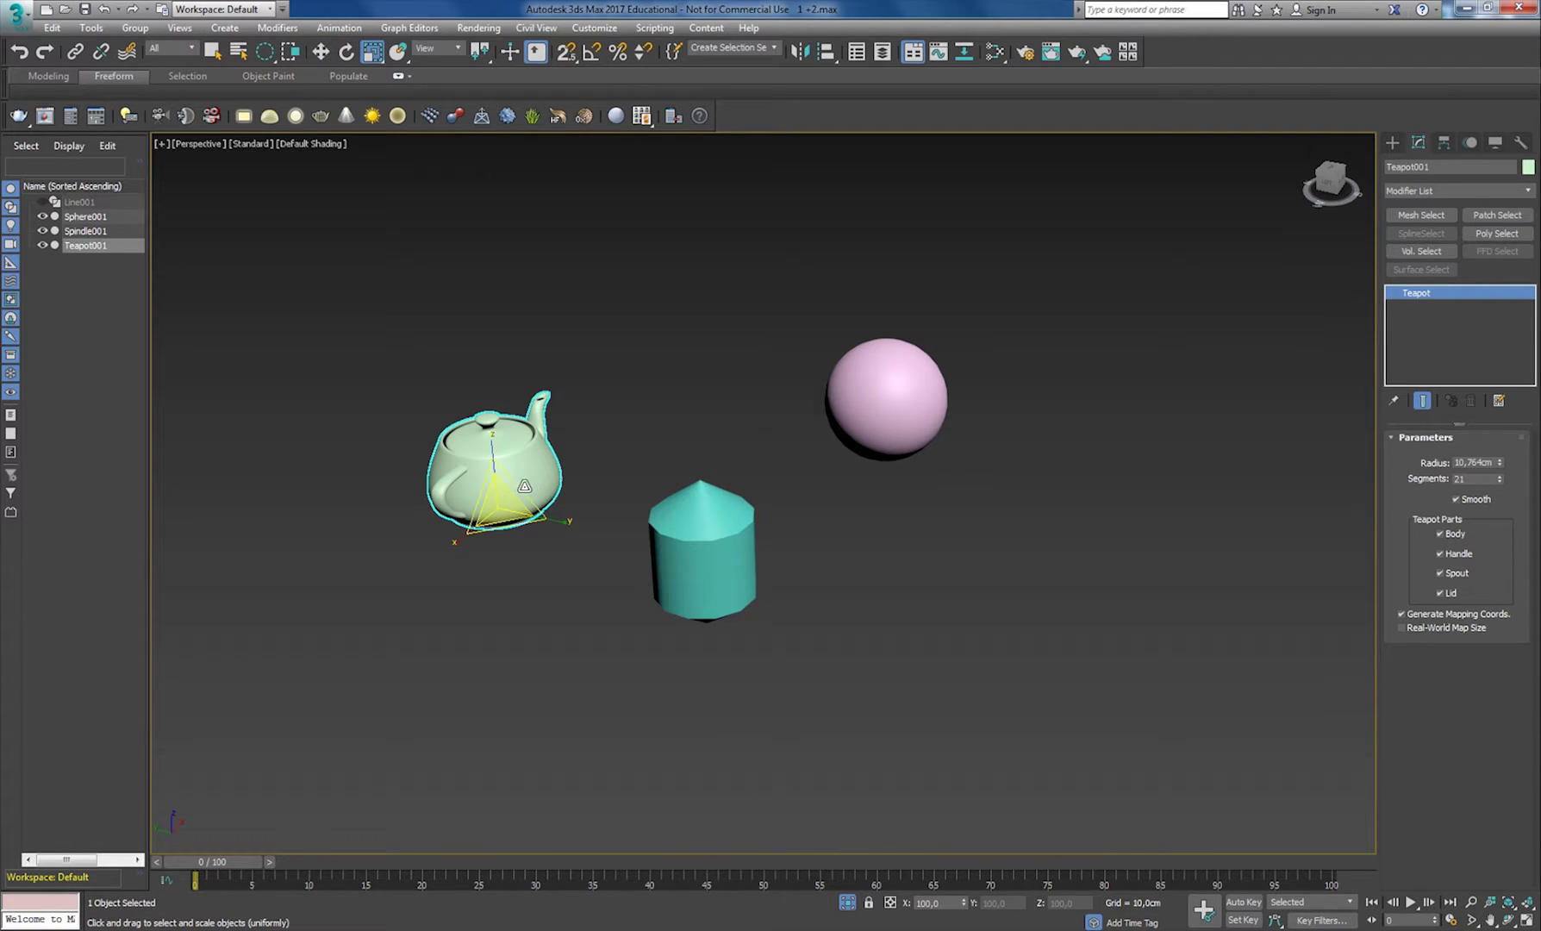
# Move the teapot along the X axis to about X -13.7 cm
pyautogui.press('w')
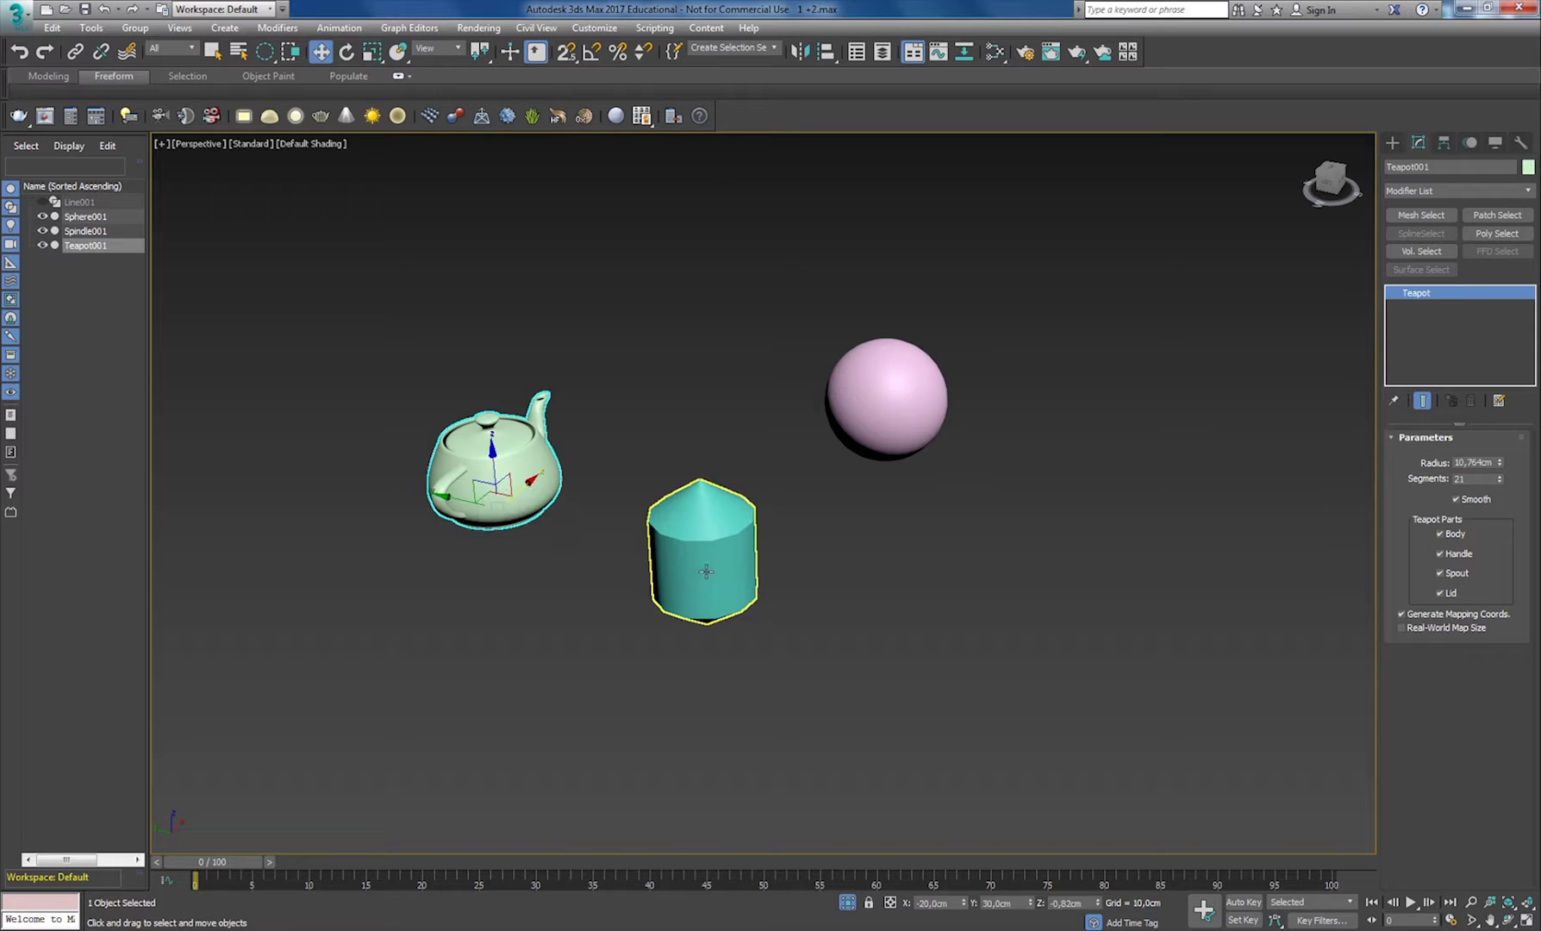
pyautogui.moveTo(520, 488); pyautogui.dragTo(497, 463)
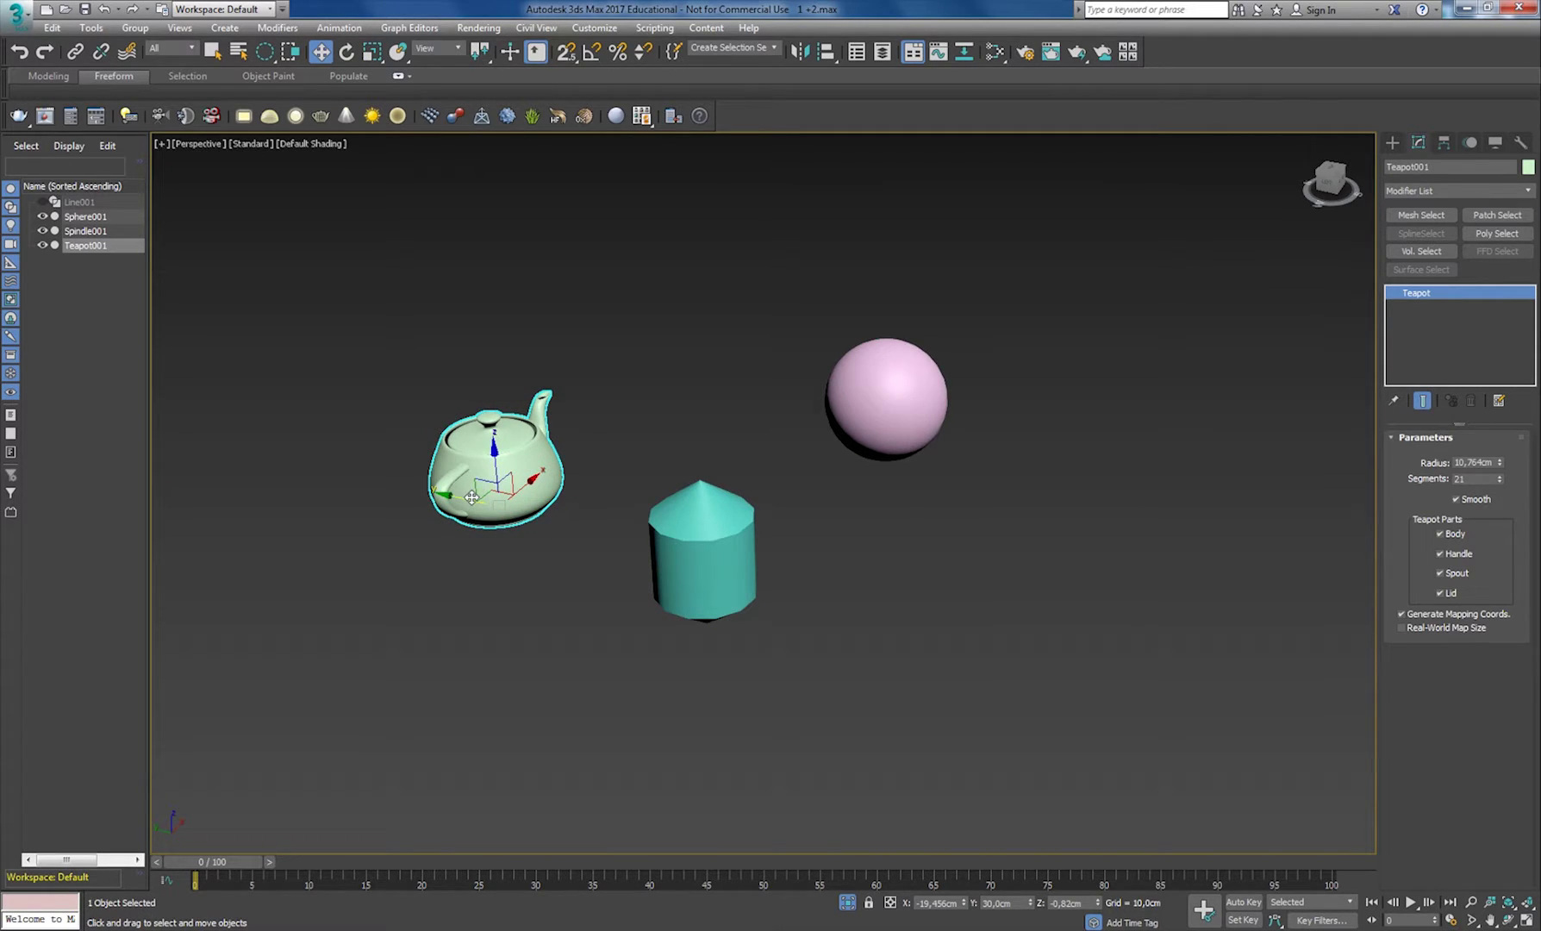
pyautogui.moveTo(525, 488); pyautogui.dragTo(512, 504)
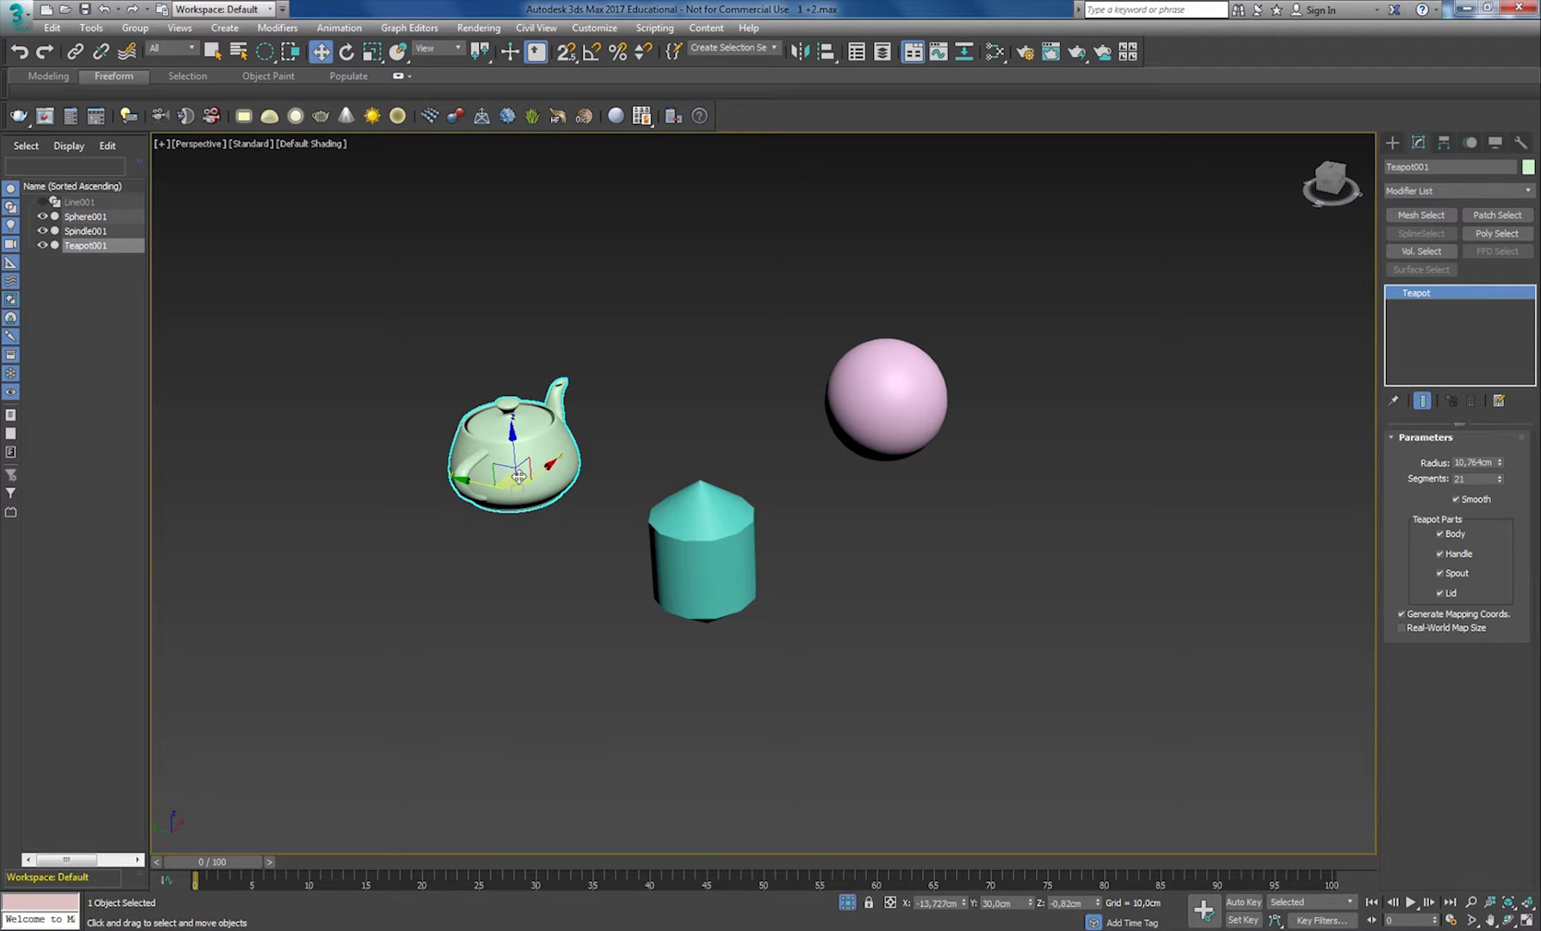
# Move the teapot in the YZ plane to about Y 34.6 cm and Z -1.3 cm, undoing the last action
pyautogui.press('z')
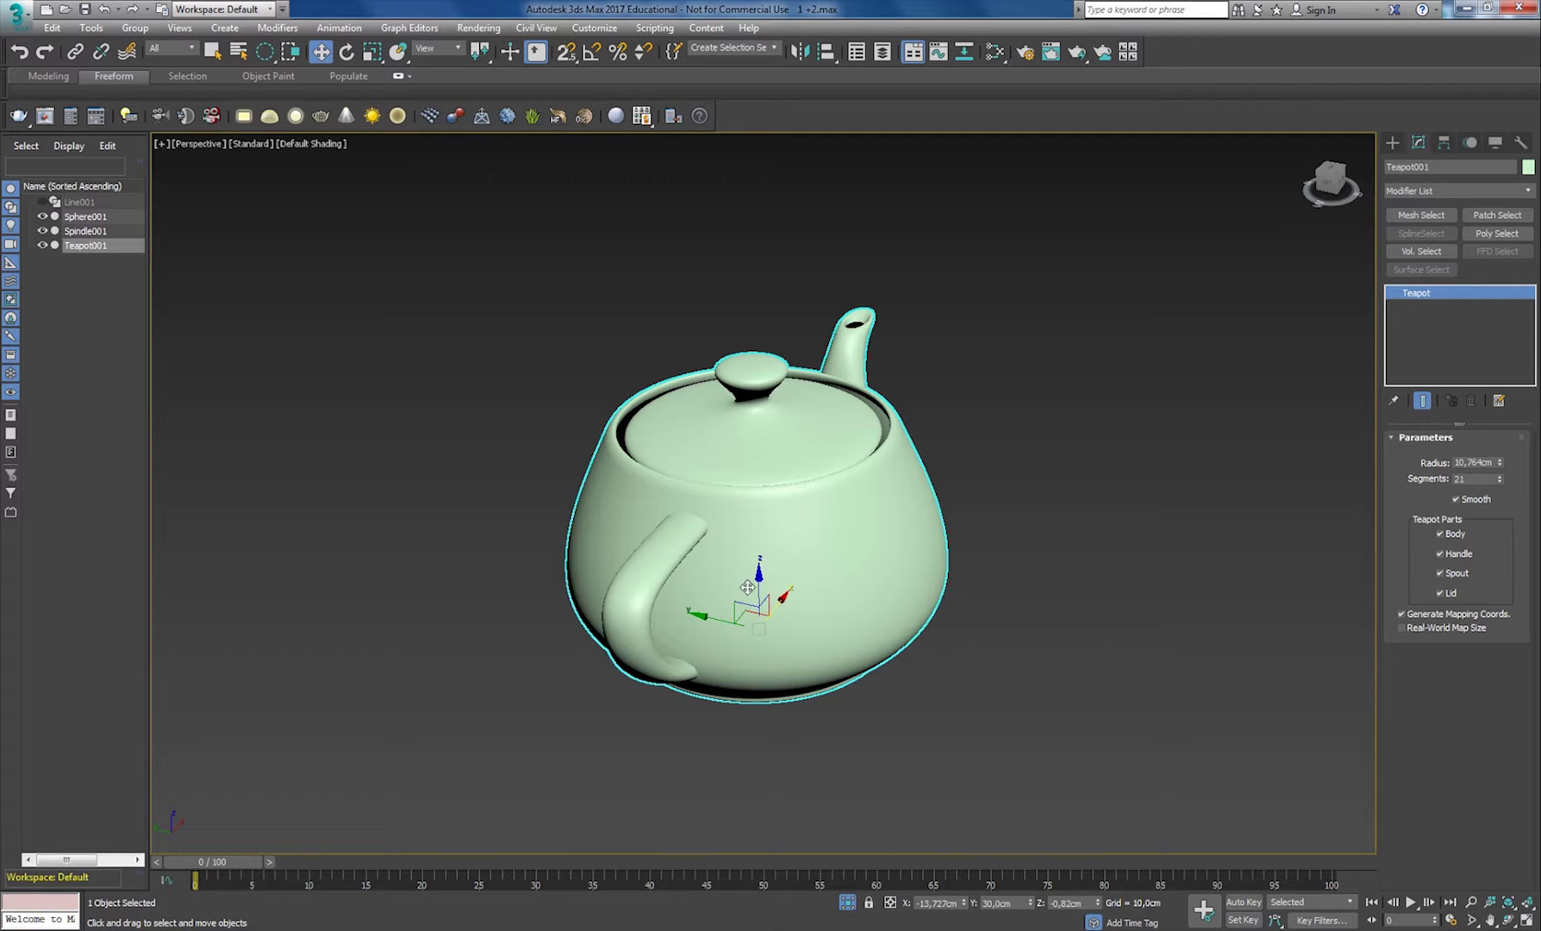
pyautogui.keyDown('alt'); pyautogui.moveTo(797, 624); pyautogui.dragTo(774, 612, button='middle'); pyautogui.keyUp('alt')
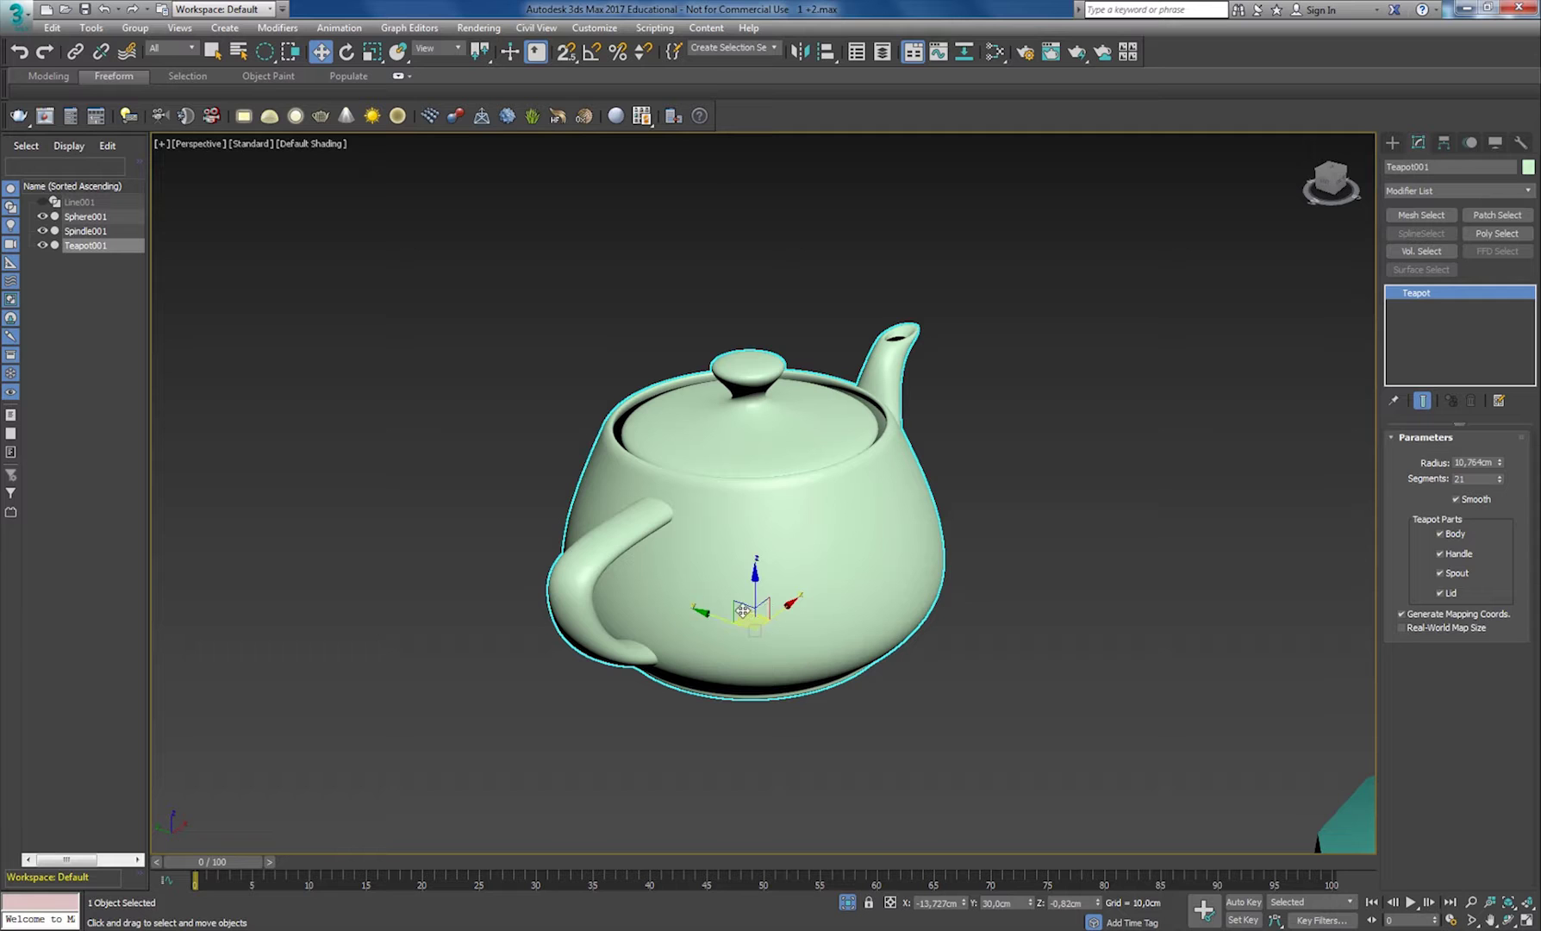
pyautogui.moveTo(741, 609); pyautogui.dragTo(683, 609)
pyautogui.hotkey('ctrl', 'z')
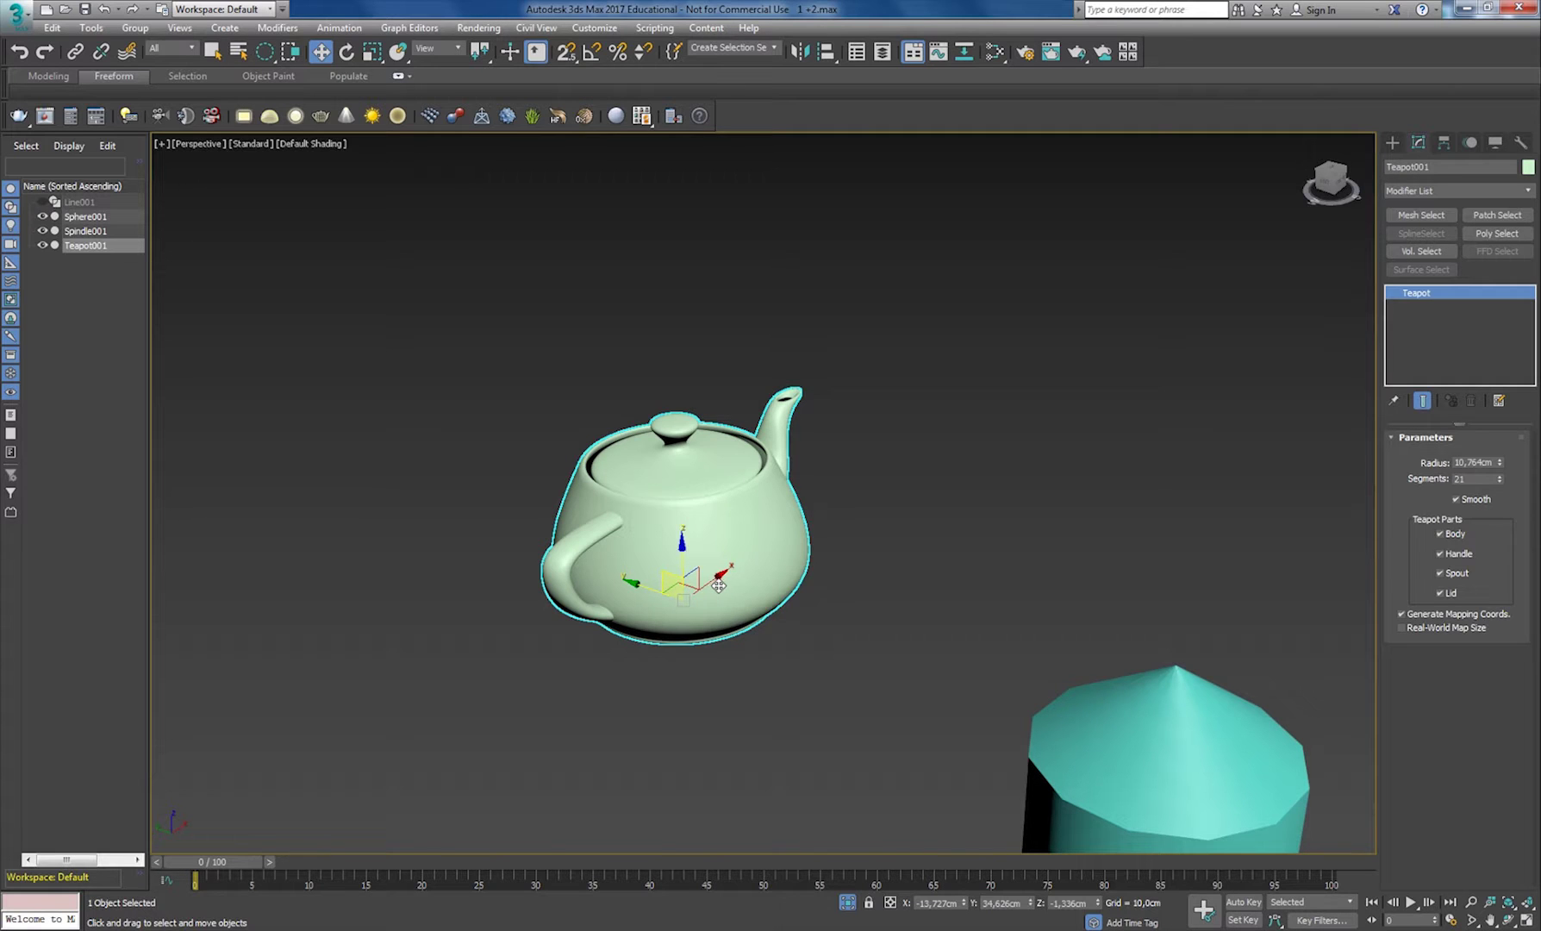
# Try a non-uniform scale on the teapot, undo it, and scale the teapot uniformly to about 103 percent
pyautogui.press('r')
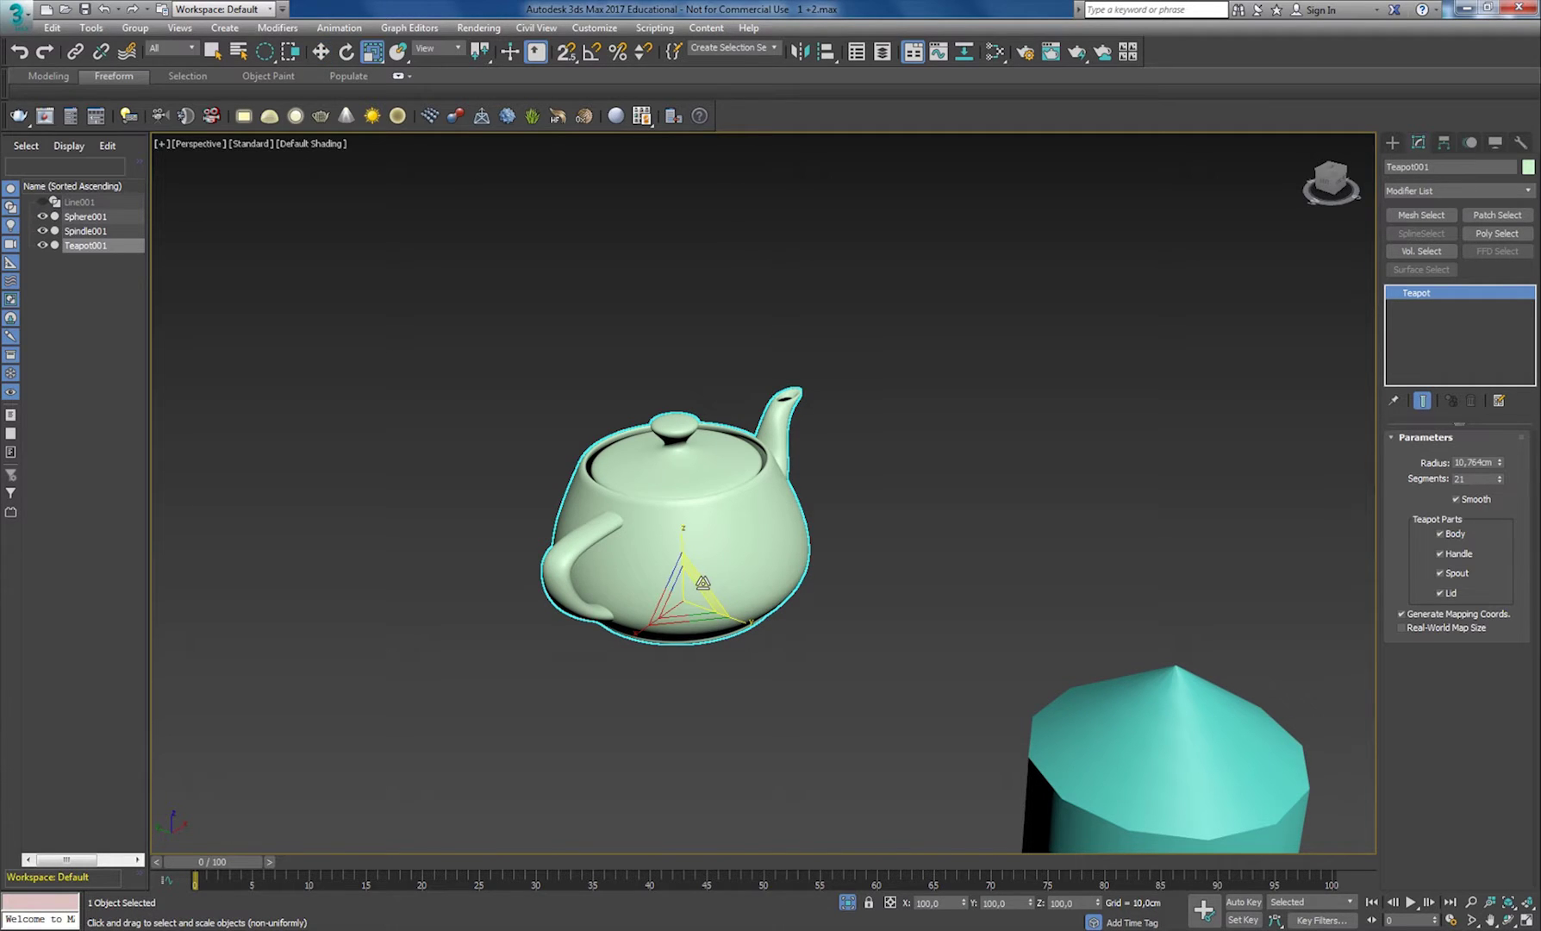
pyautogui.moveTo(702, 583); pyautogui.dragTo(710, 548)
pyautogui.hotkey('ctrl', 'z')
pyautogui.moveTo(686, 600); pyautogui.dragTo(750, 586)
pyautogui.press('q')
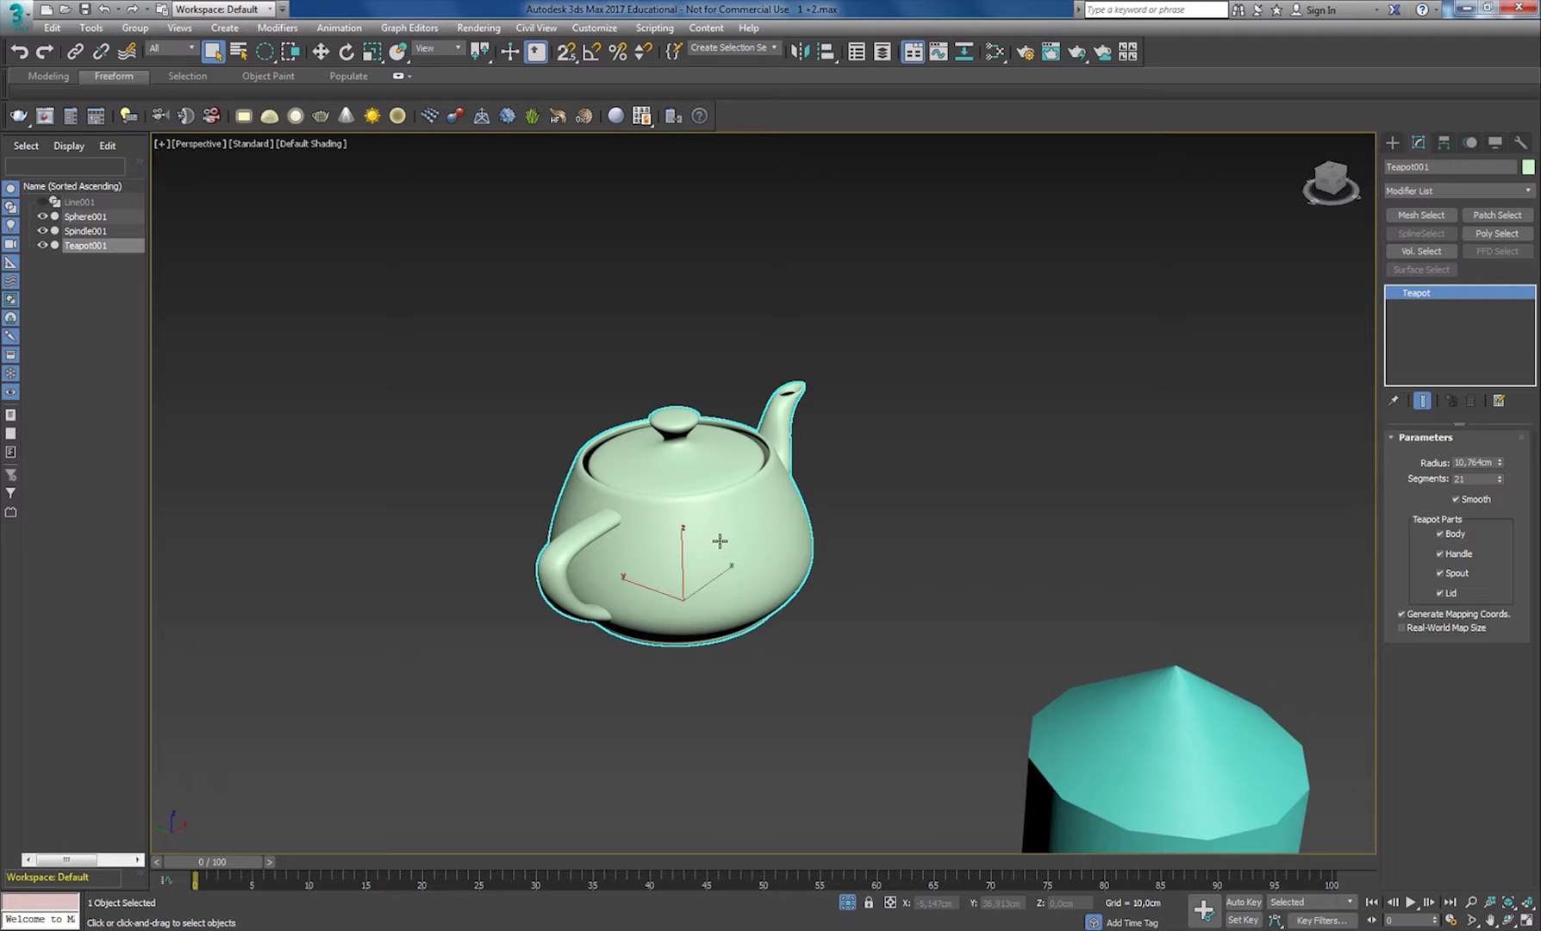
# With the Move Transform Type-In open, move the teapot to about X -17.2, Y 38.8, Z -0.2 cm and close the dialog
pyautogui.press('w')
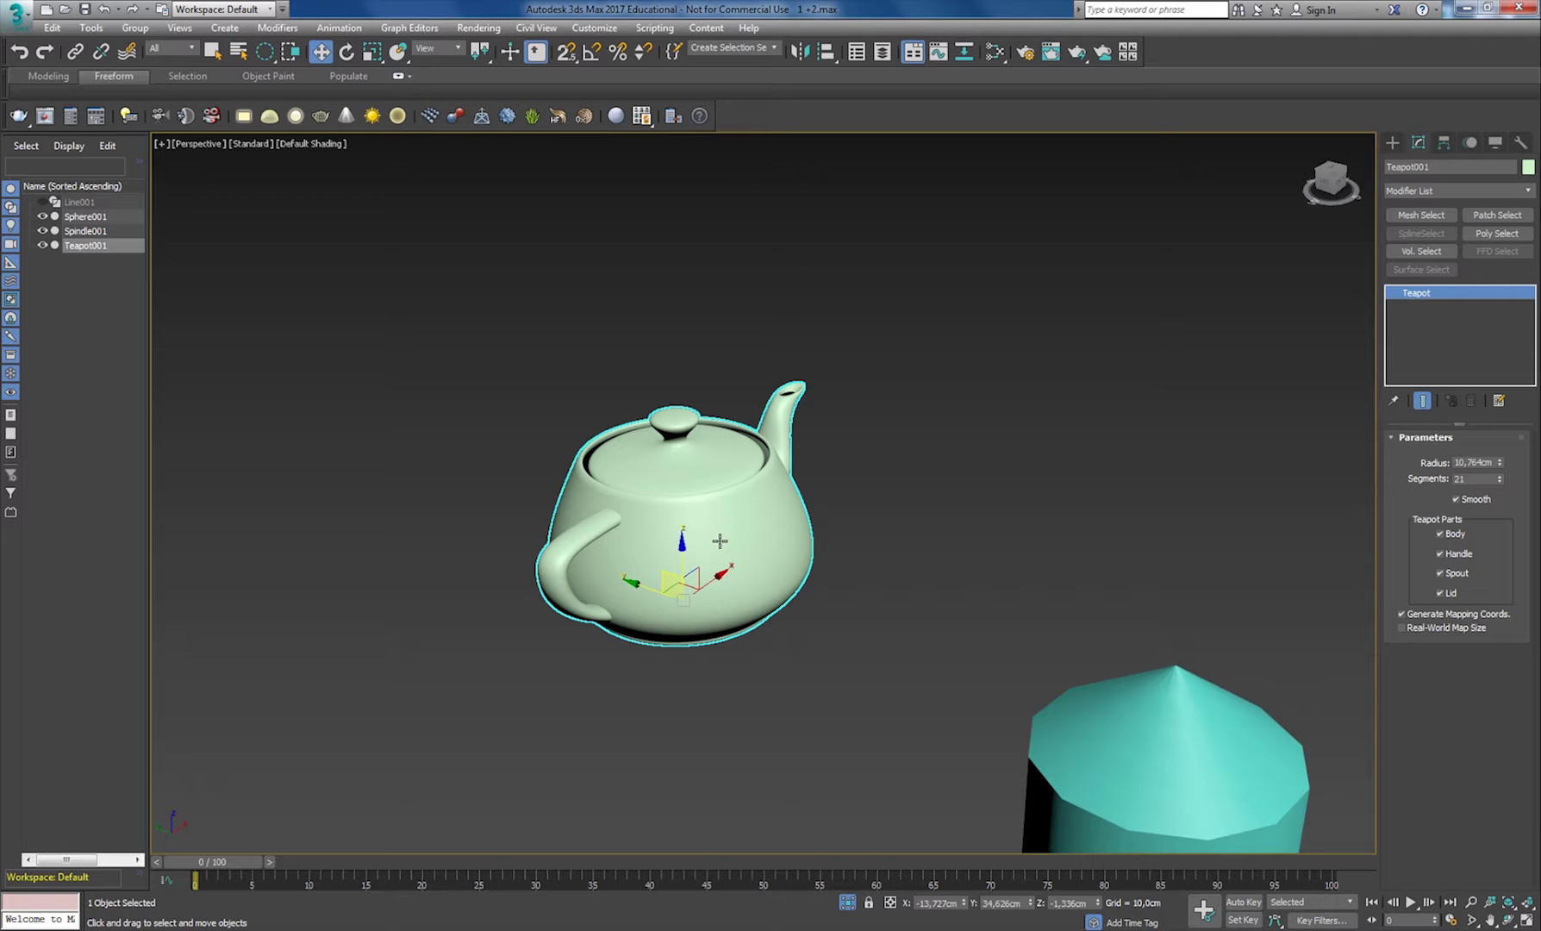
pyautogui.rightClick(321, 57)
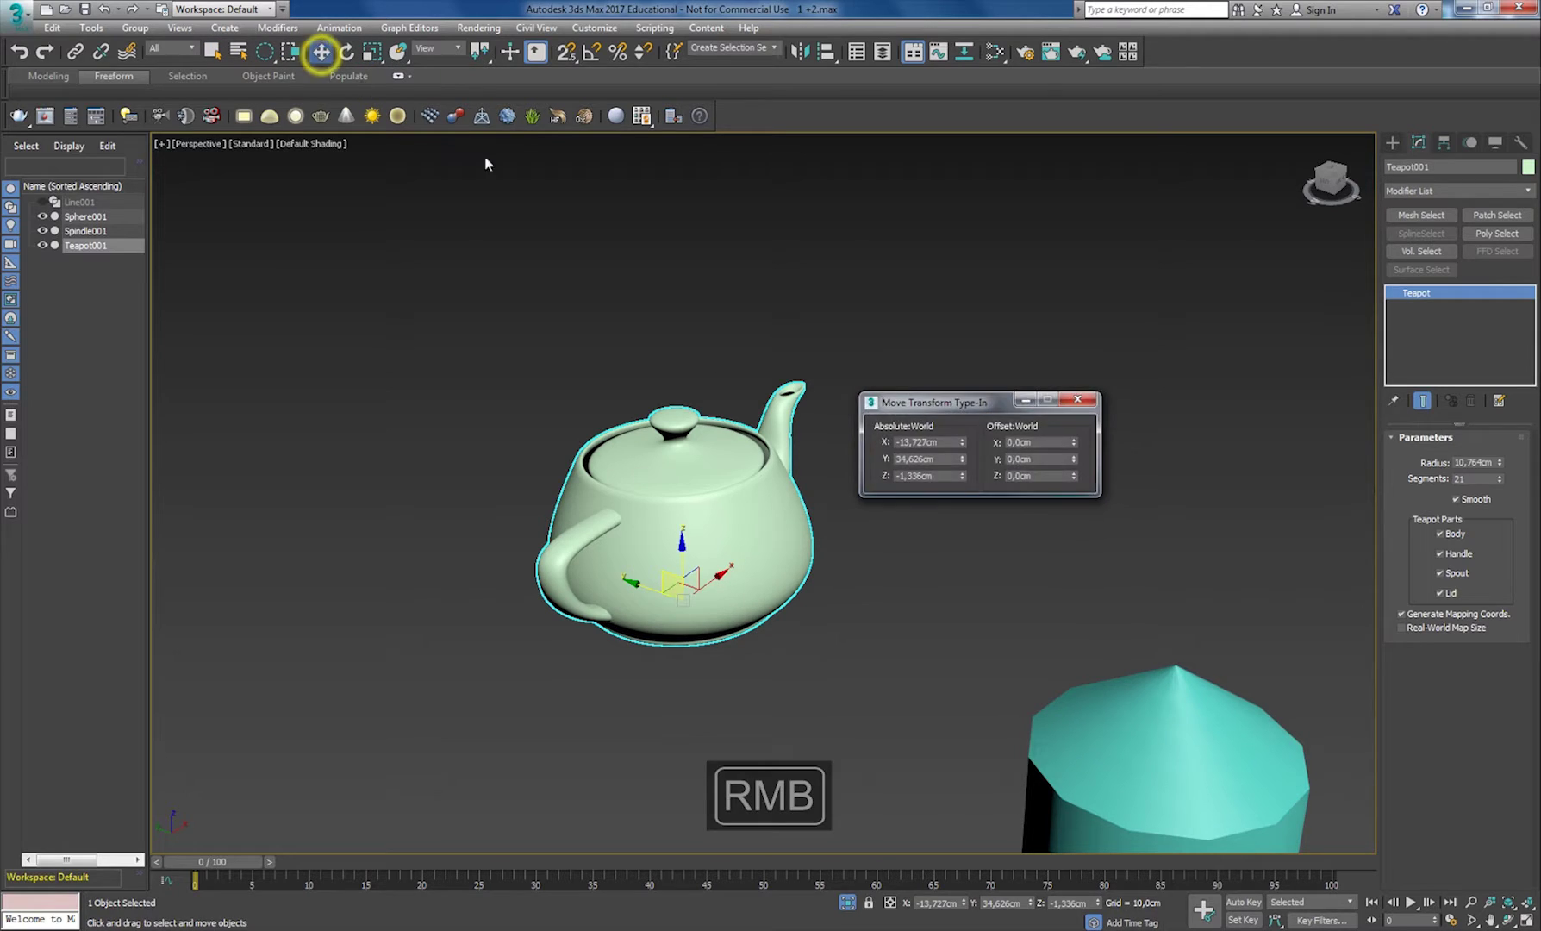
pyautogui.moveTo(949, 407); pyautogui.dragTo(980, 406)
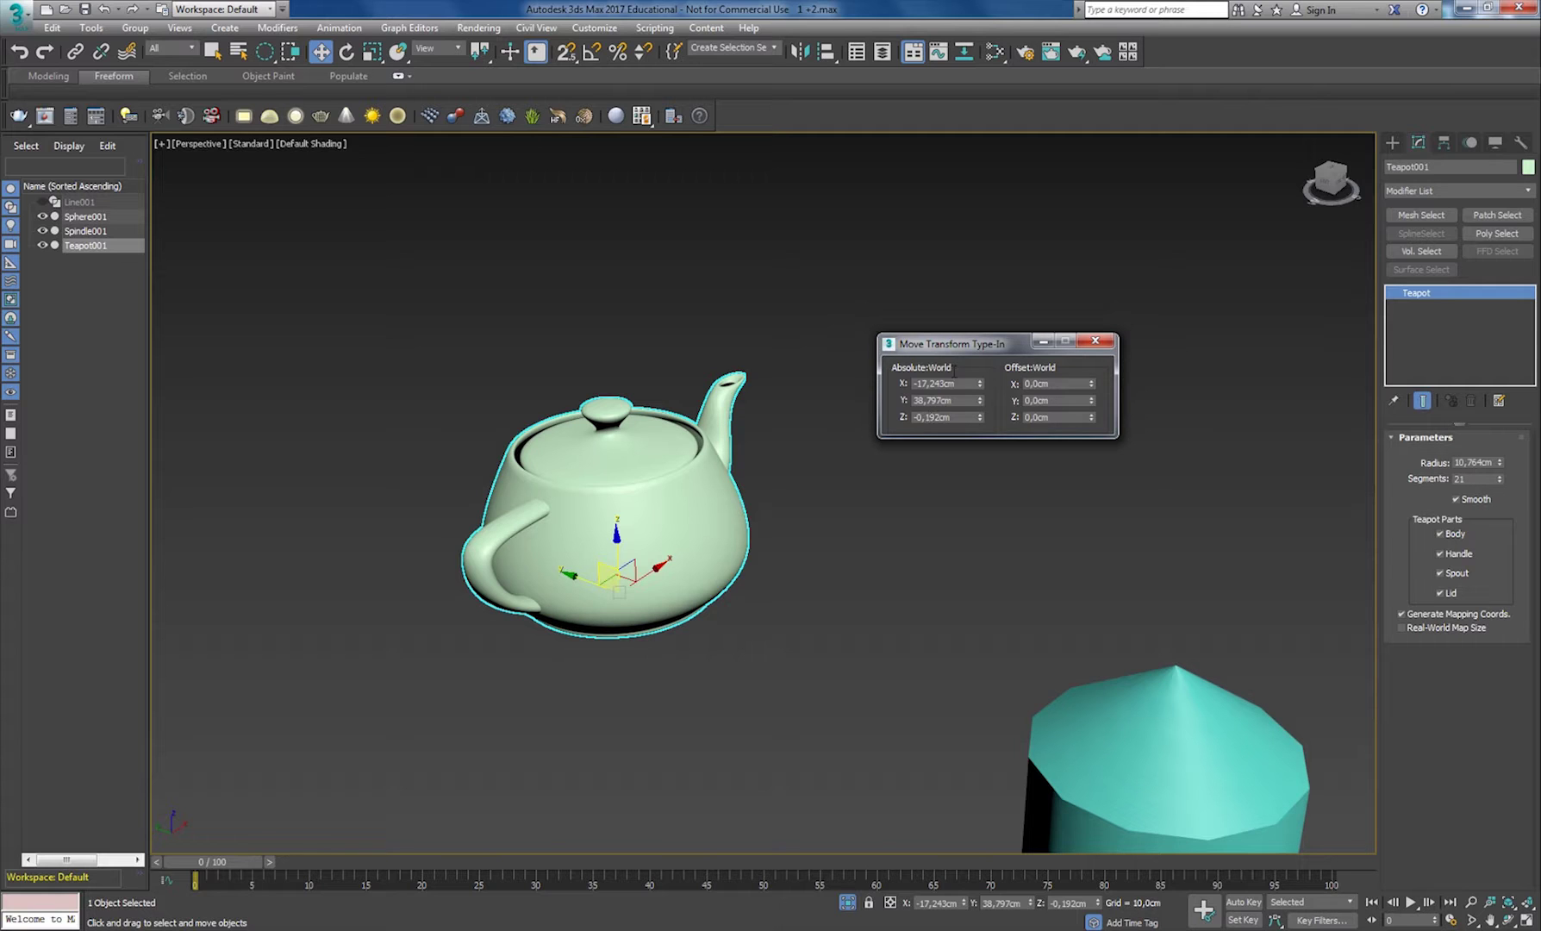
pyautogui.moveTo(993, 344); pyautogui.dragTo(522, 197)
pyautogui.click(622, 194)
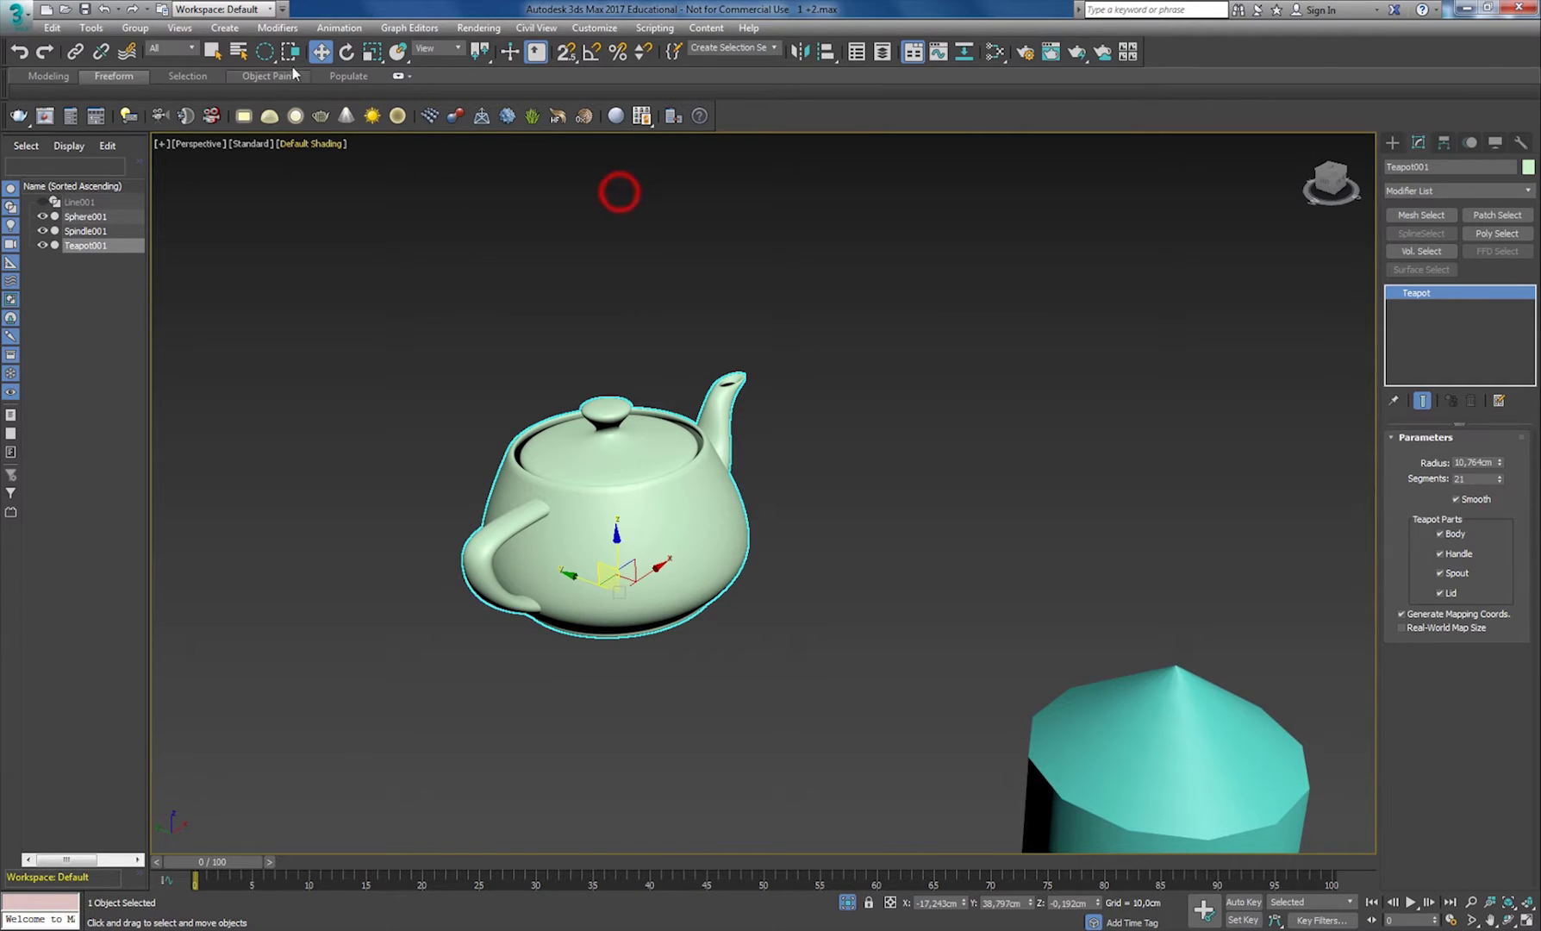
# Examine the Rotate and Scale Transform Type-In dialogs for the teapot and the list of reference coordinate systems
pyautogui.rightClick(345, 52)
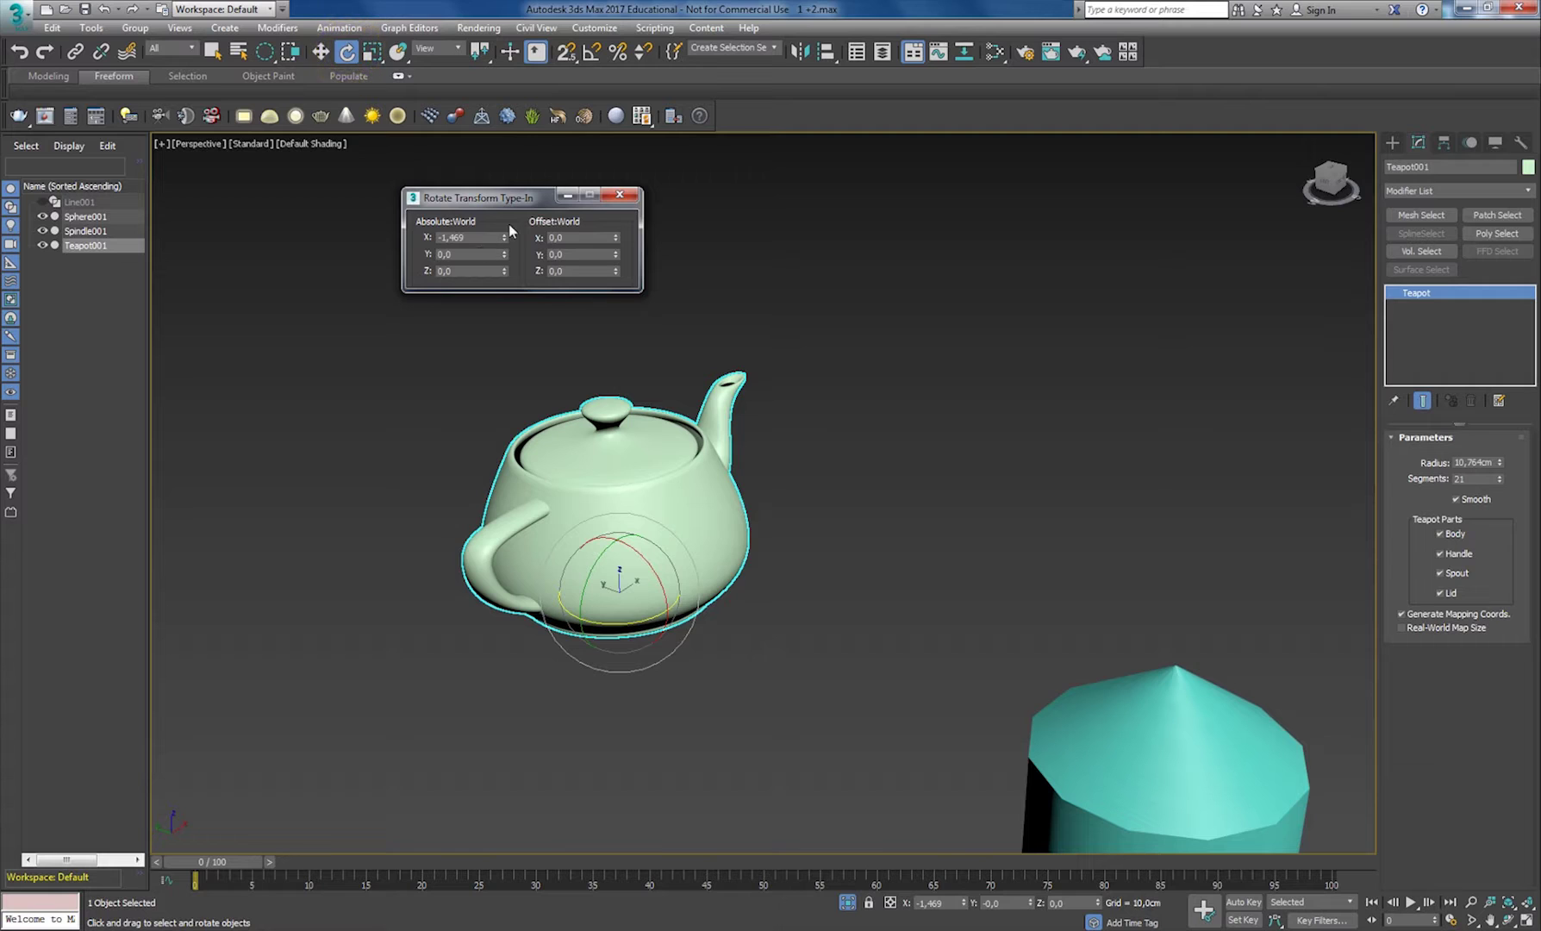
pyautogui.click(617, 197)
pyautogui.press('r')
pyautogui.press('F12')
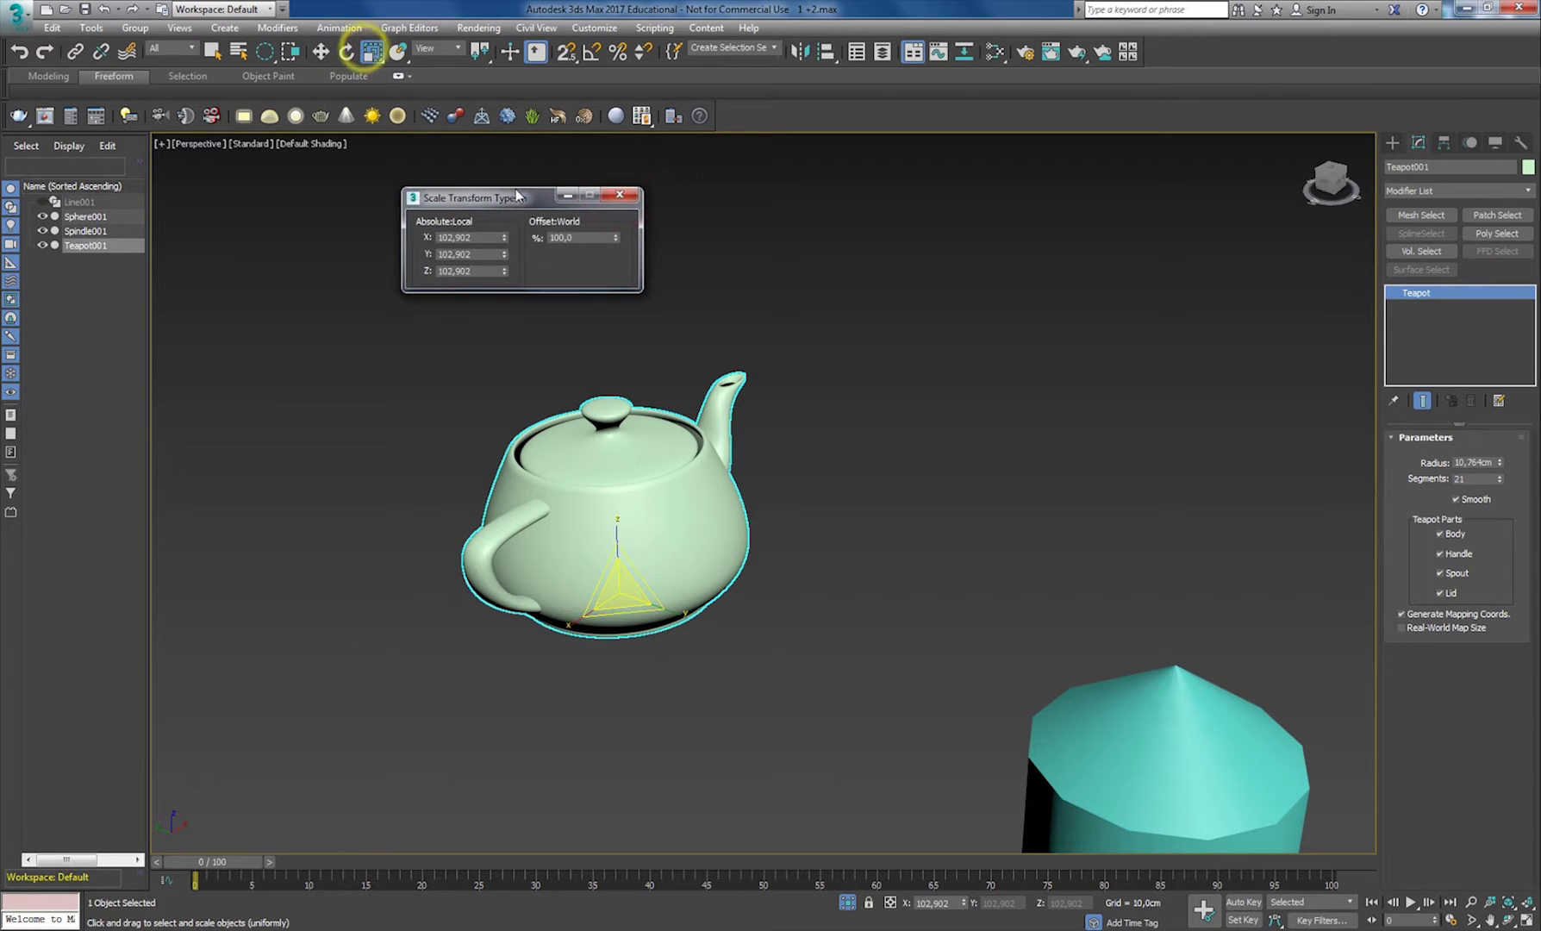
pyautogui.click(619, 196)
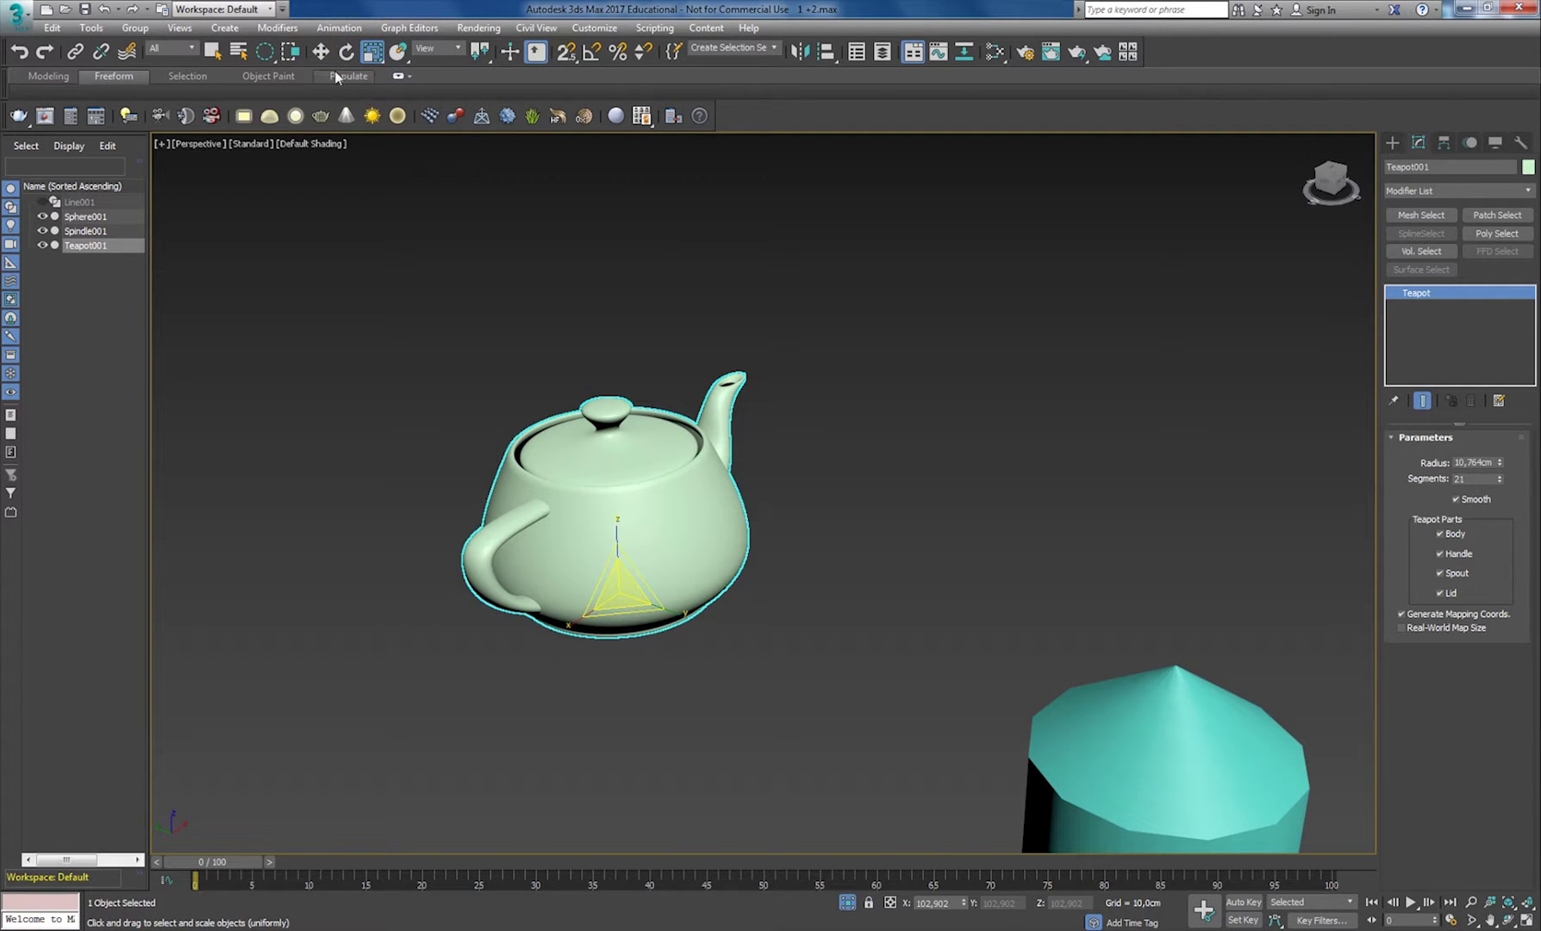
pyautogui.click(457, 48)
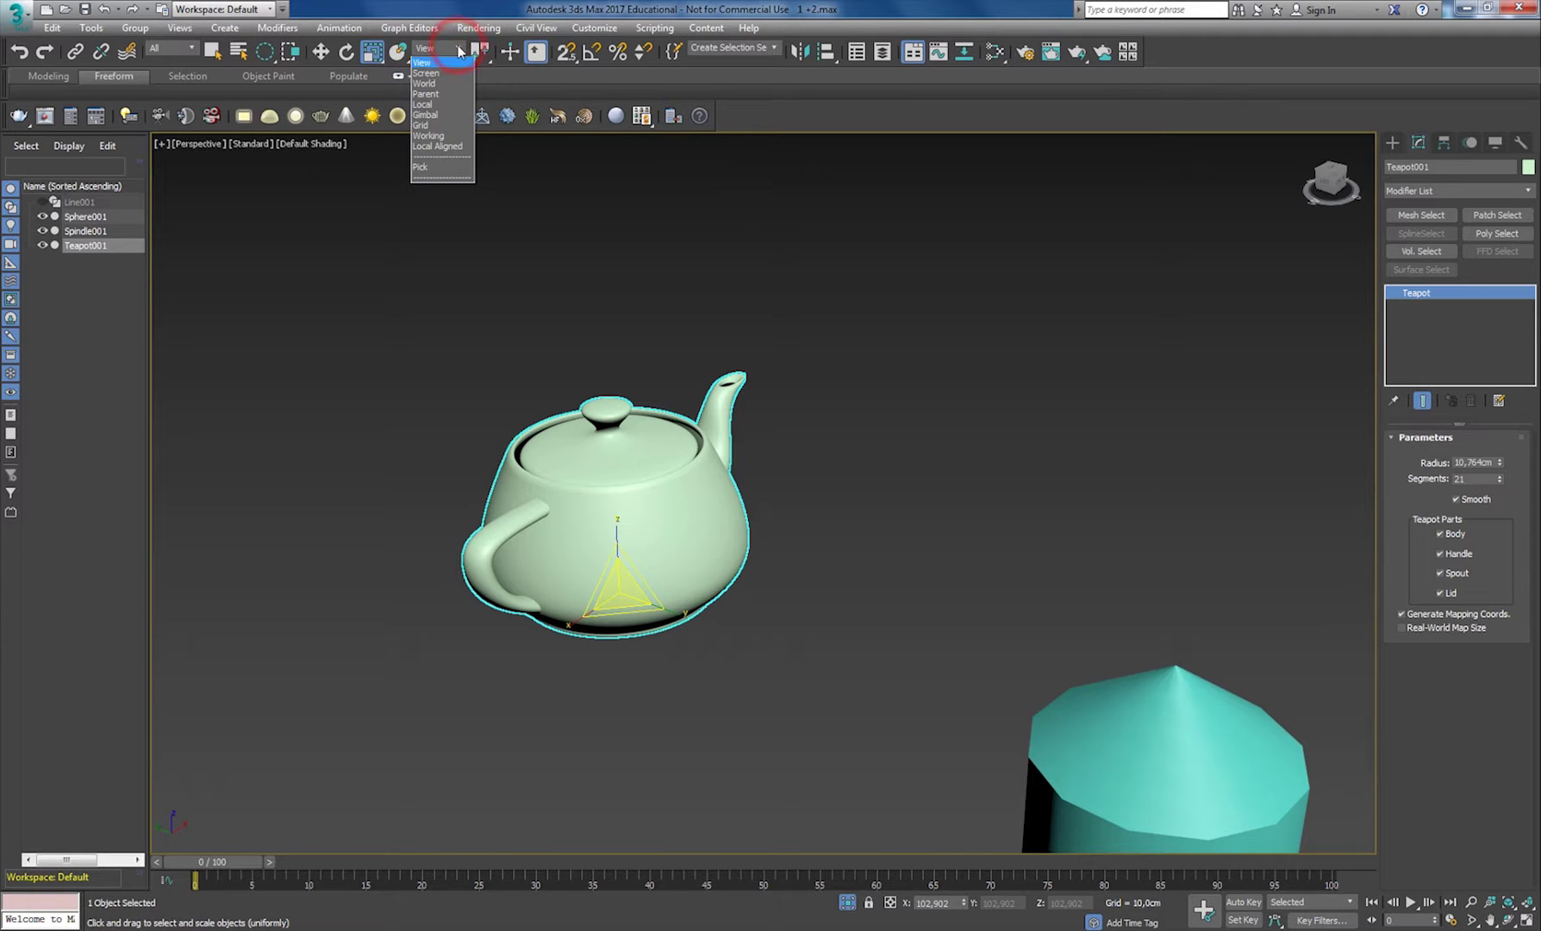
pyautogui.click(457, 48)
# Select the teapot, spindle and sphere with a rectangular selection region and rotate them together about their common centre
pyautogui.click(347, 51)
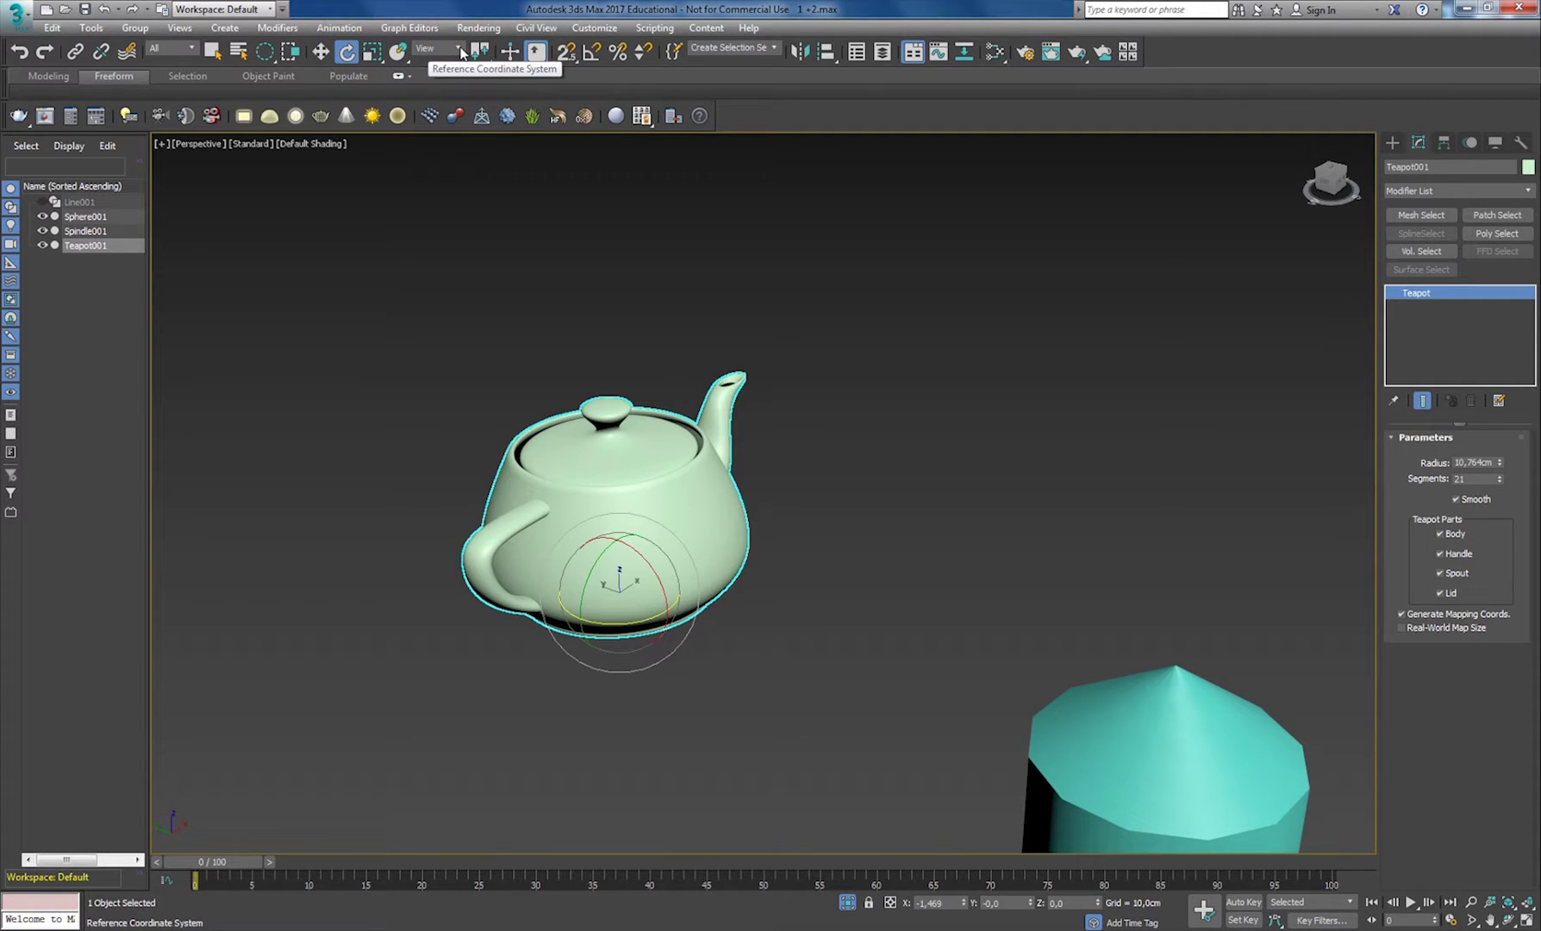
pyautogui.scroll(-6, 570, 379)
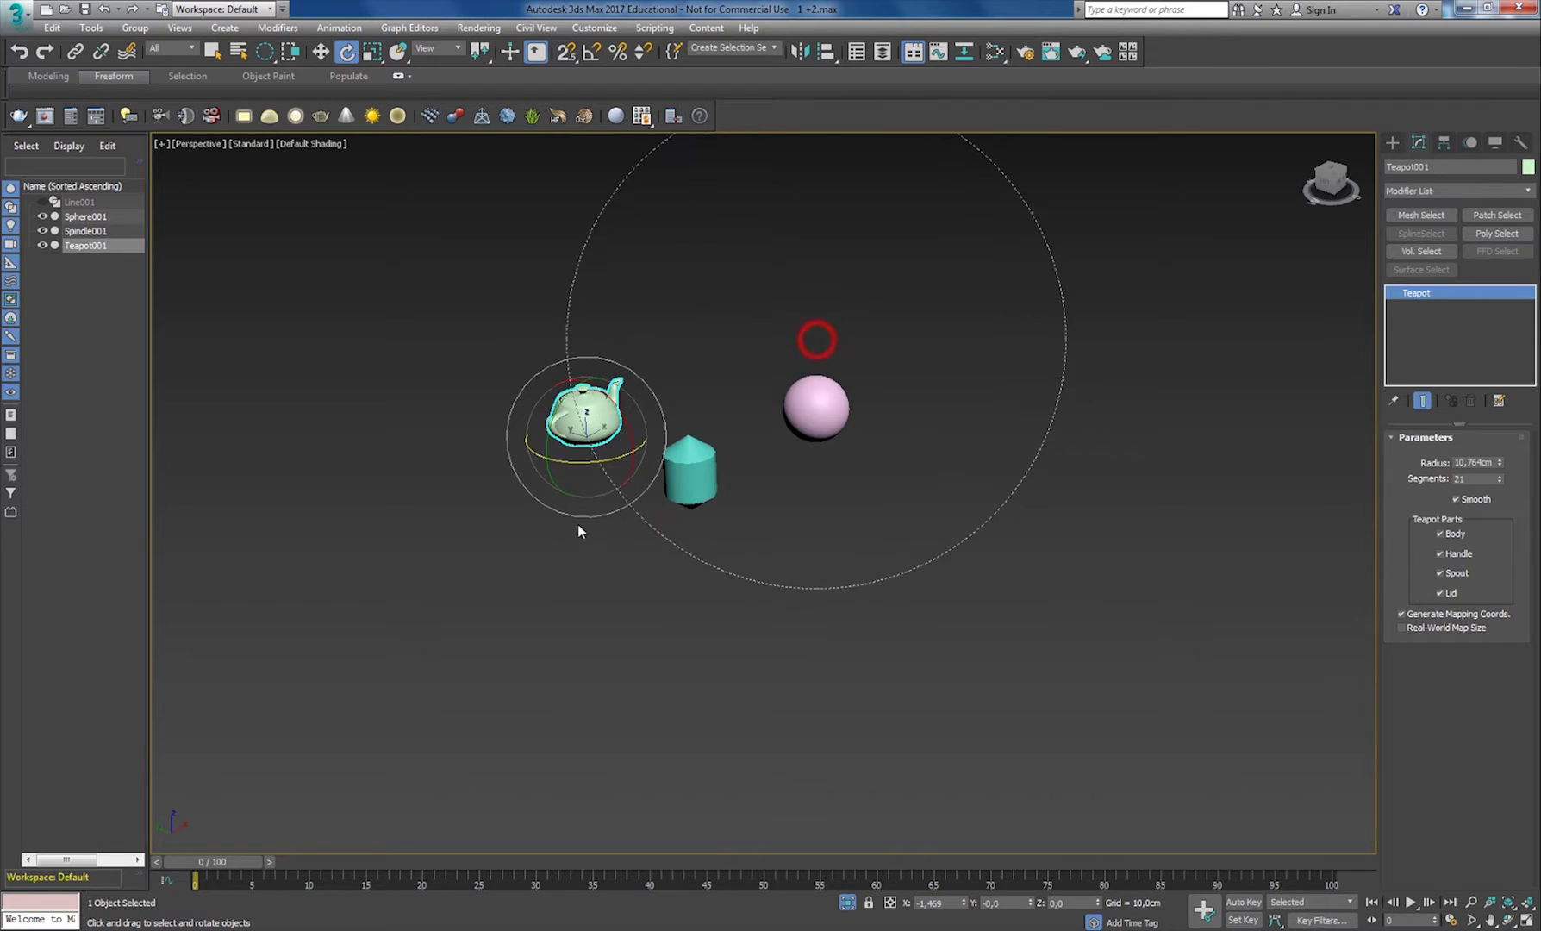
pyautogui.hotkey('ctrl', 'a')
pyautogui.moveTo(275, 62); pyautogui.dragTo(265, 52)
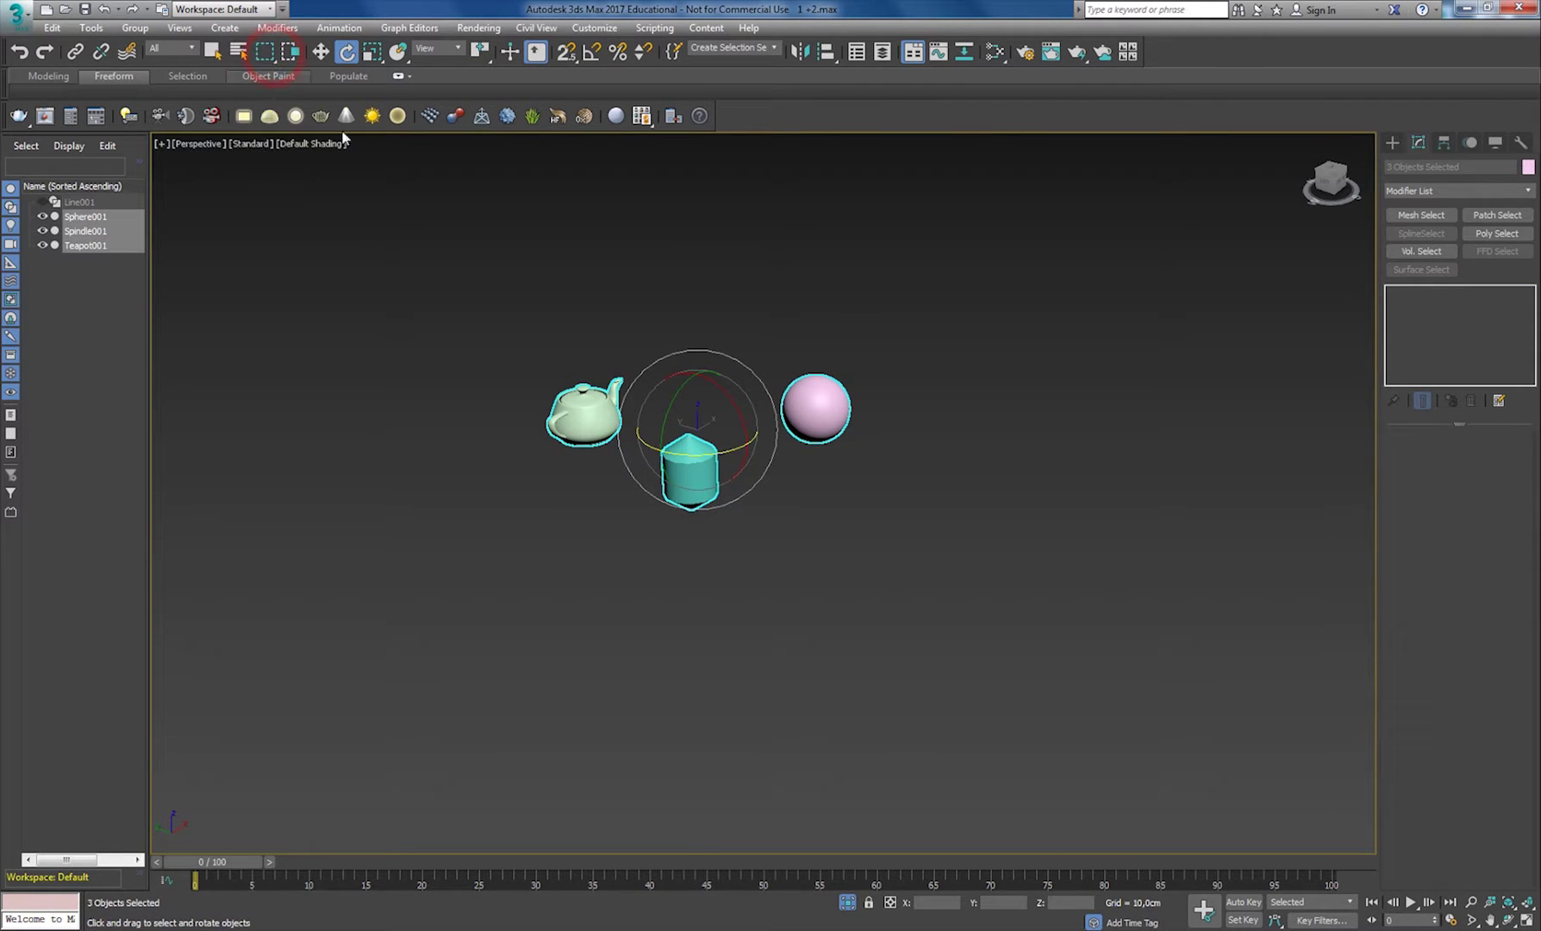
pyautogui.moveTo(701, 402); pyautogui.dragTo(738, 542, button='middle')
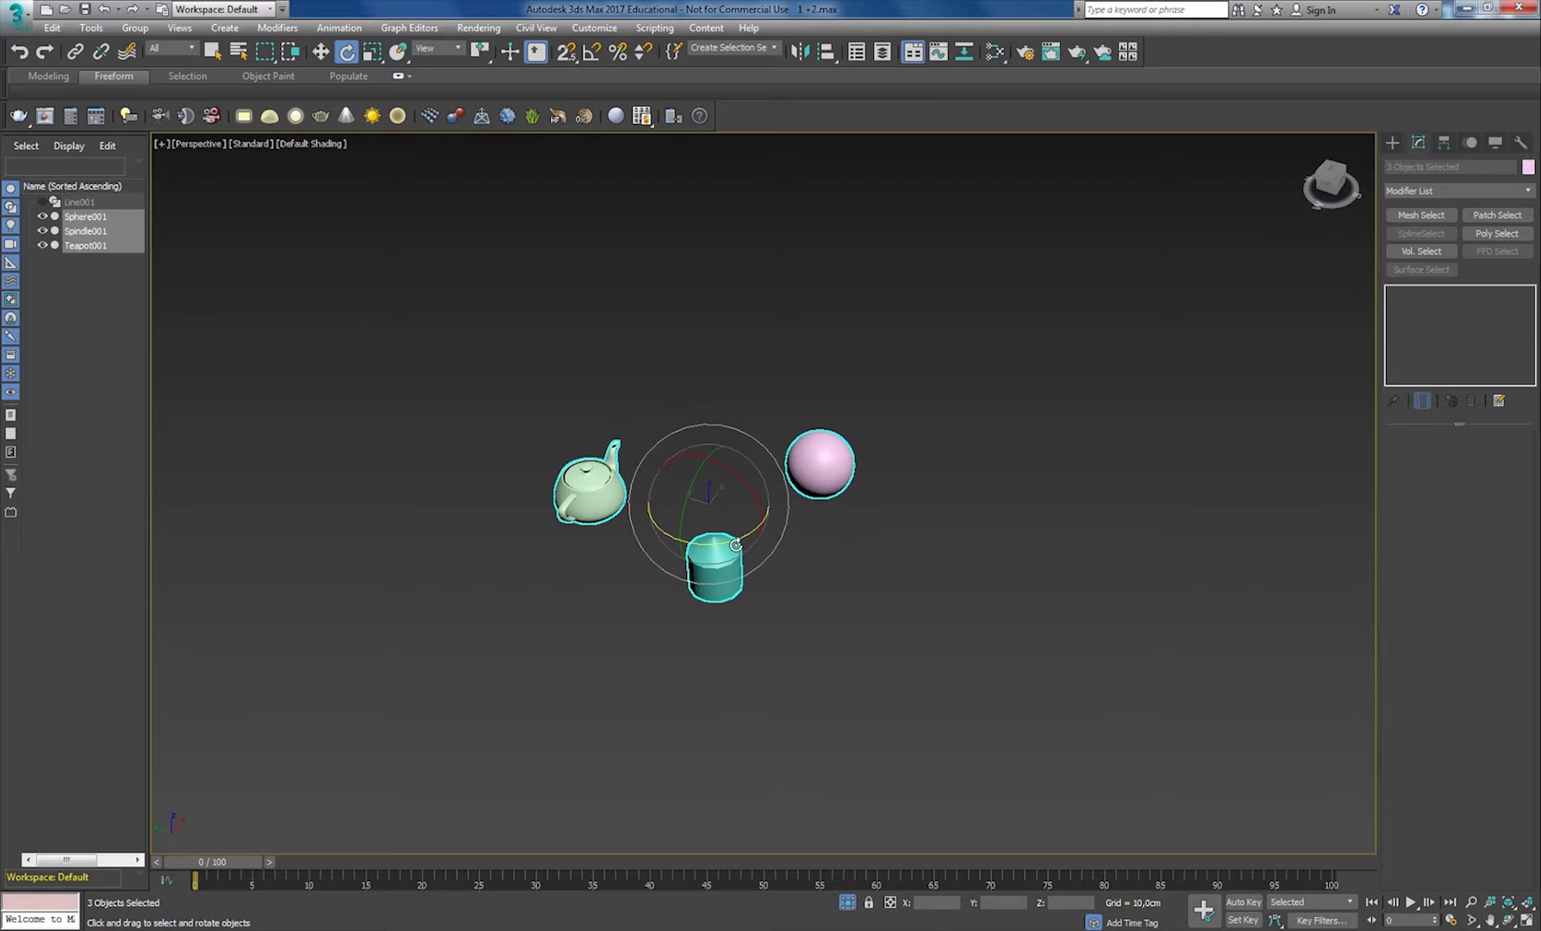
pyautogui.scroll(3, 738, 530)
pyautogui.moveTo(865, 344); pyautogui.dragTo(444, 636)
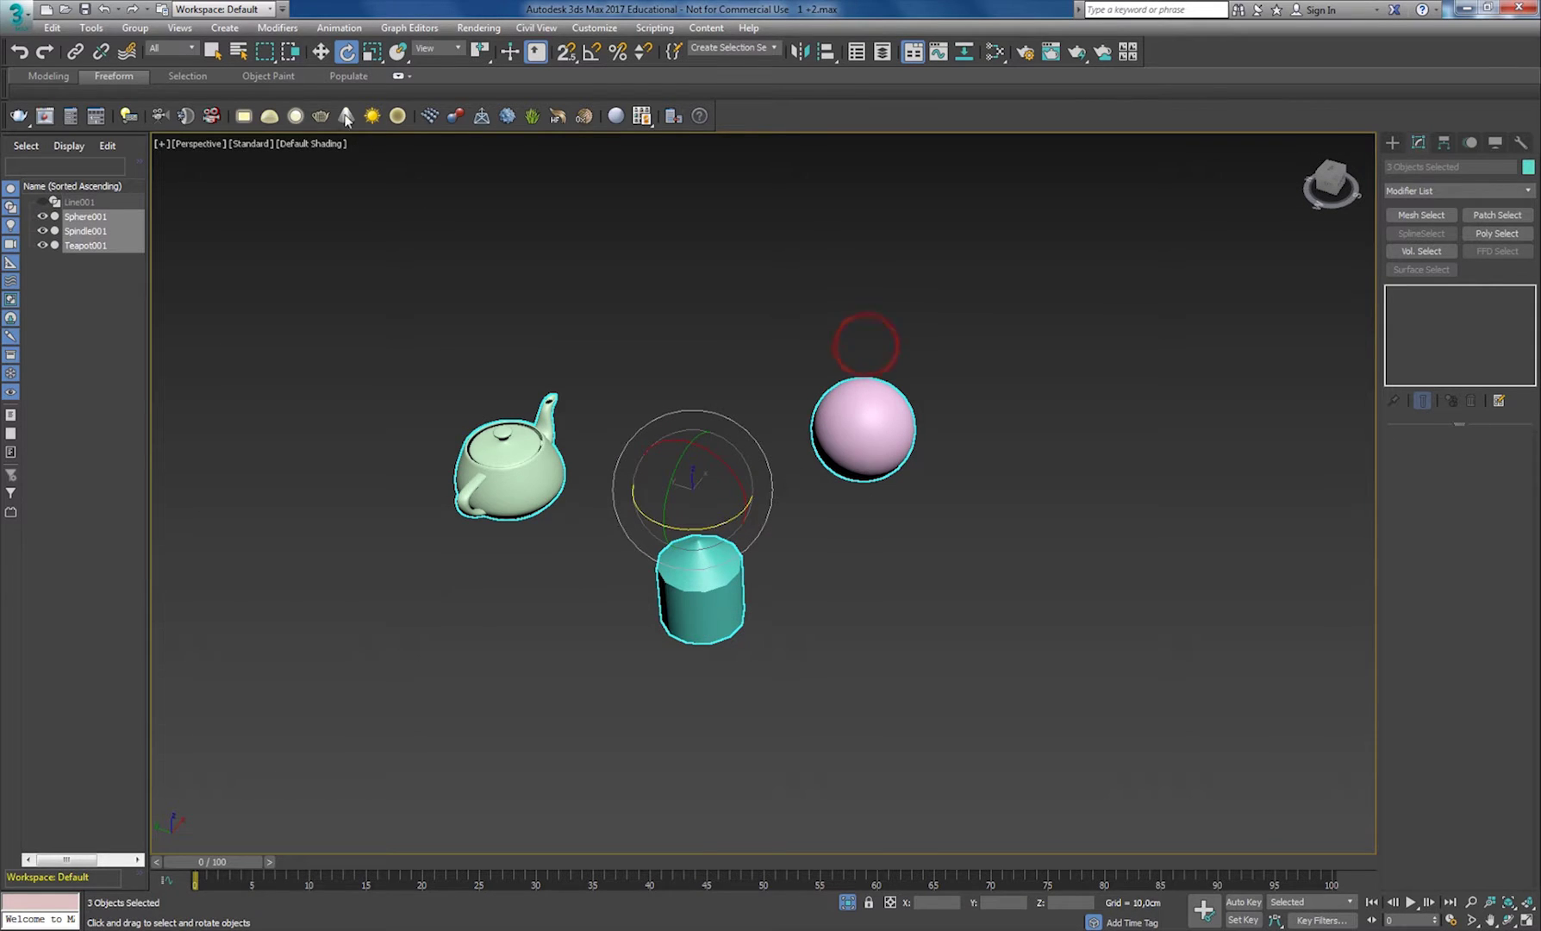
pyautogui.moveTo(723, 474)
pyautogui.mouseDown()
pyautogui.moveTo(739, 491)
pyautogui.moveTo(715, 459)
pyautogui.moveTo(706, 486)
pyautogui.mouseUp()
# Try rotating the three objects in the Local reference coordinate system, and rotate them slightly in the Parent system
pyautogui.click(432, 101)
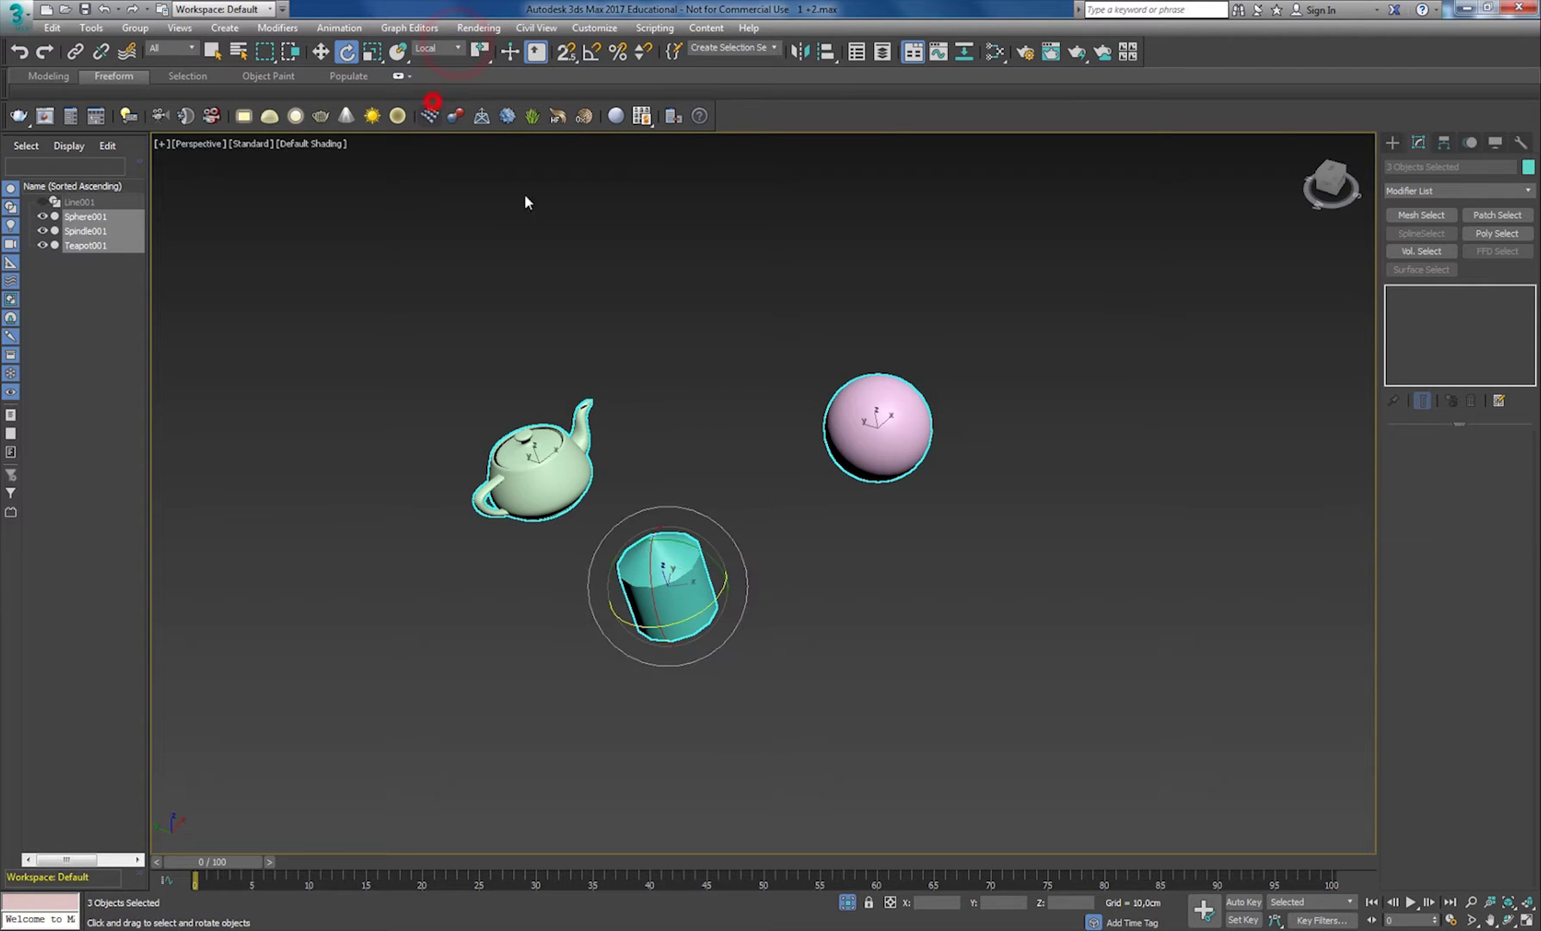
pyautogui.moveTo(703, 579)
pyautogui.mouseDown()
pyautogui.moveTo(734, 585)
pyautogui.moveTo(707, 557)
pyautogui.mouseUp()
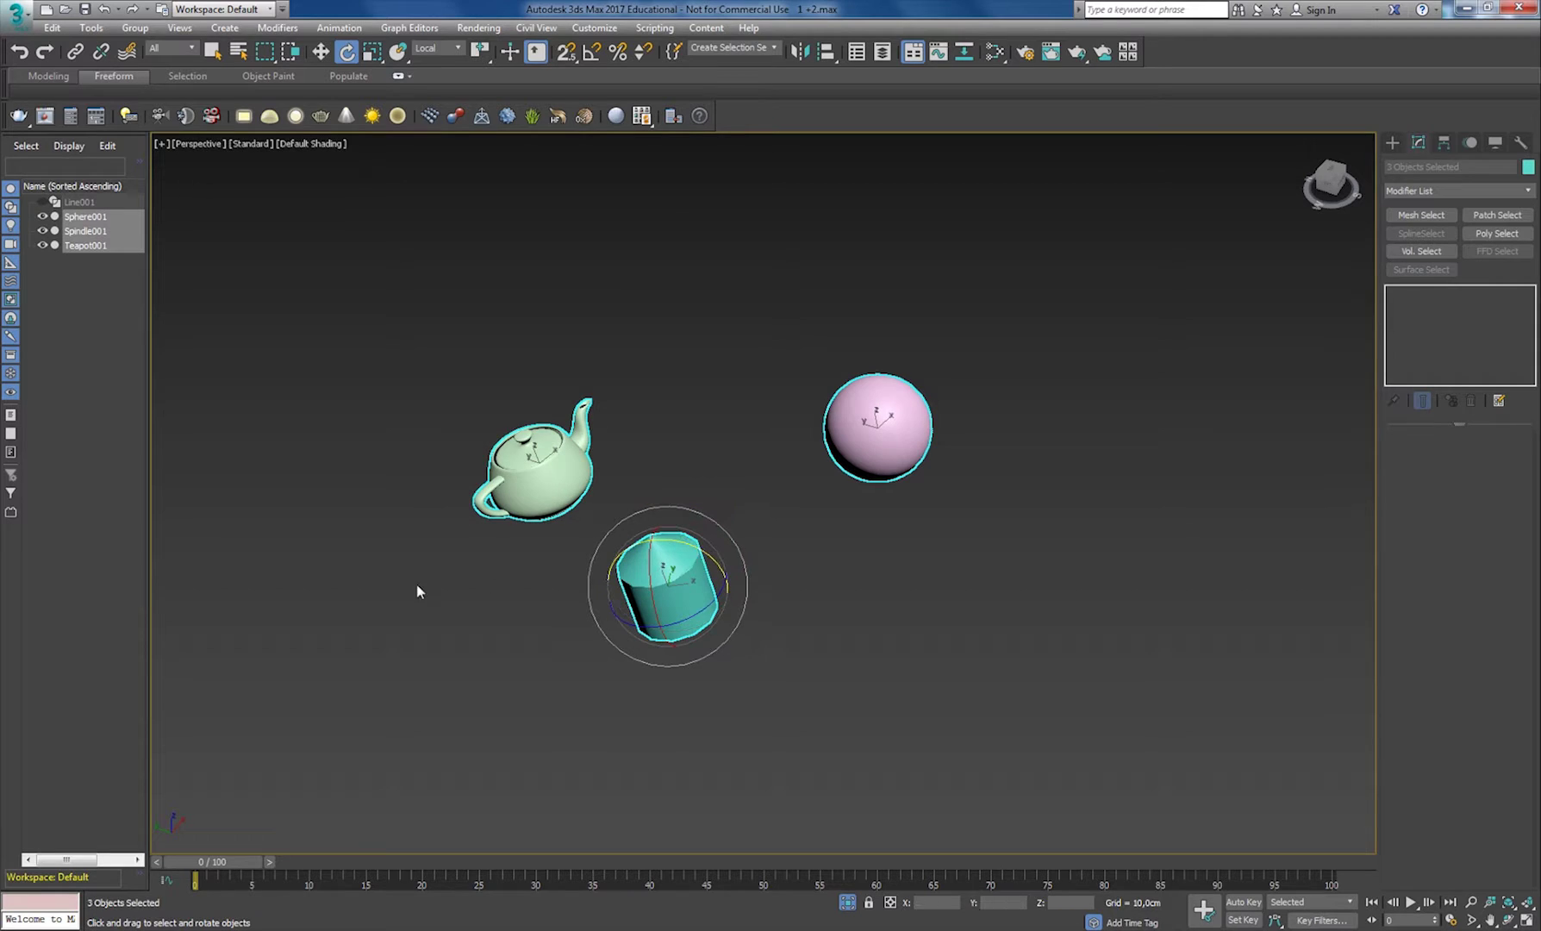
pyautogui.click(458, 48)
pyautogui.click(437, 95)
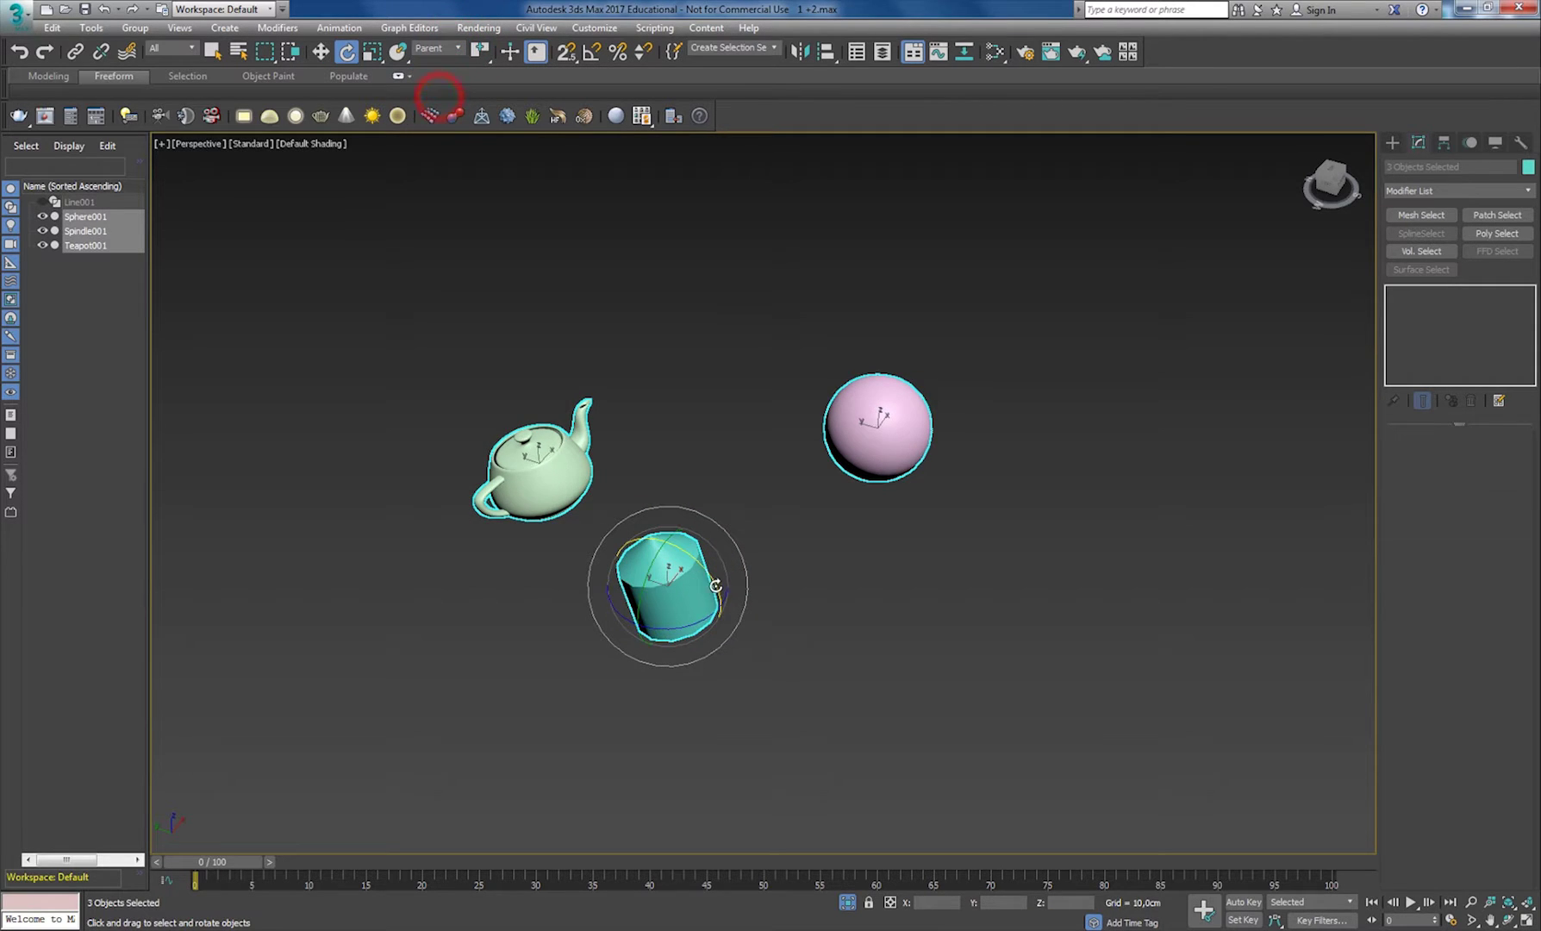
pyautogui.moveTo(716, 585); pyautogui.dragTo(715, 568)
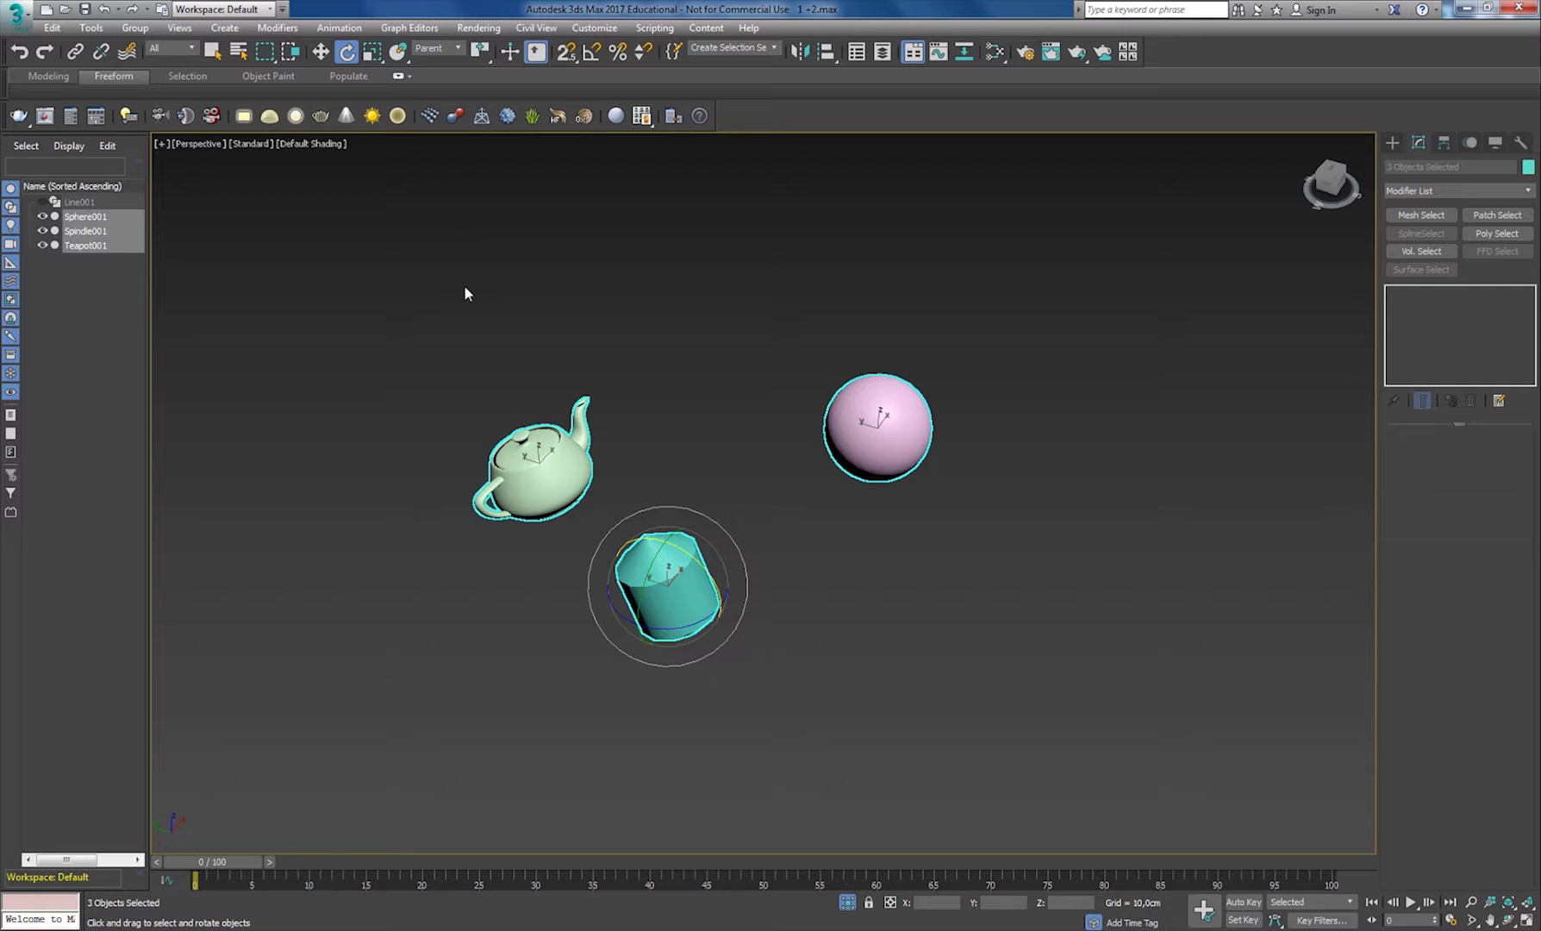
# Set the reference coordinate system to View and open the Rotate Transform Type-In for the three selected objects
pyautogui.click(458, 48)
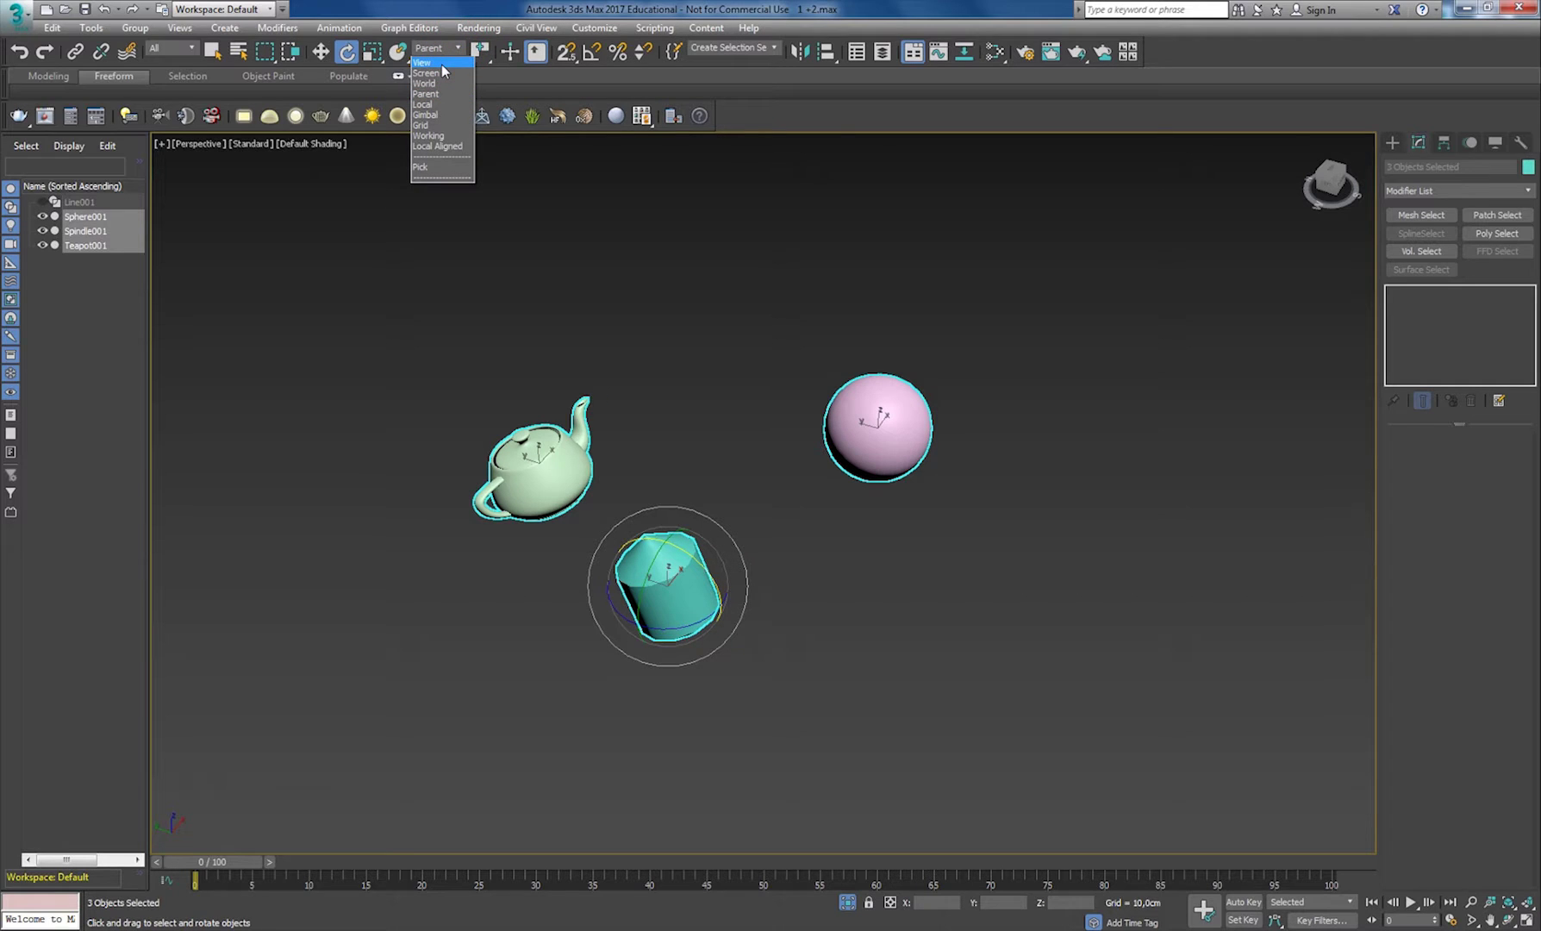
pyautogui.click(454, 64)
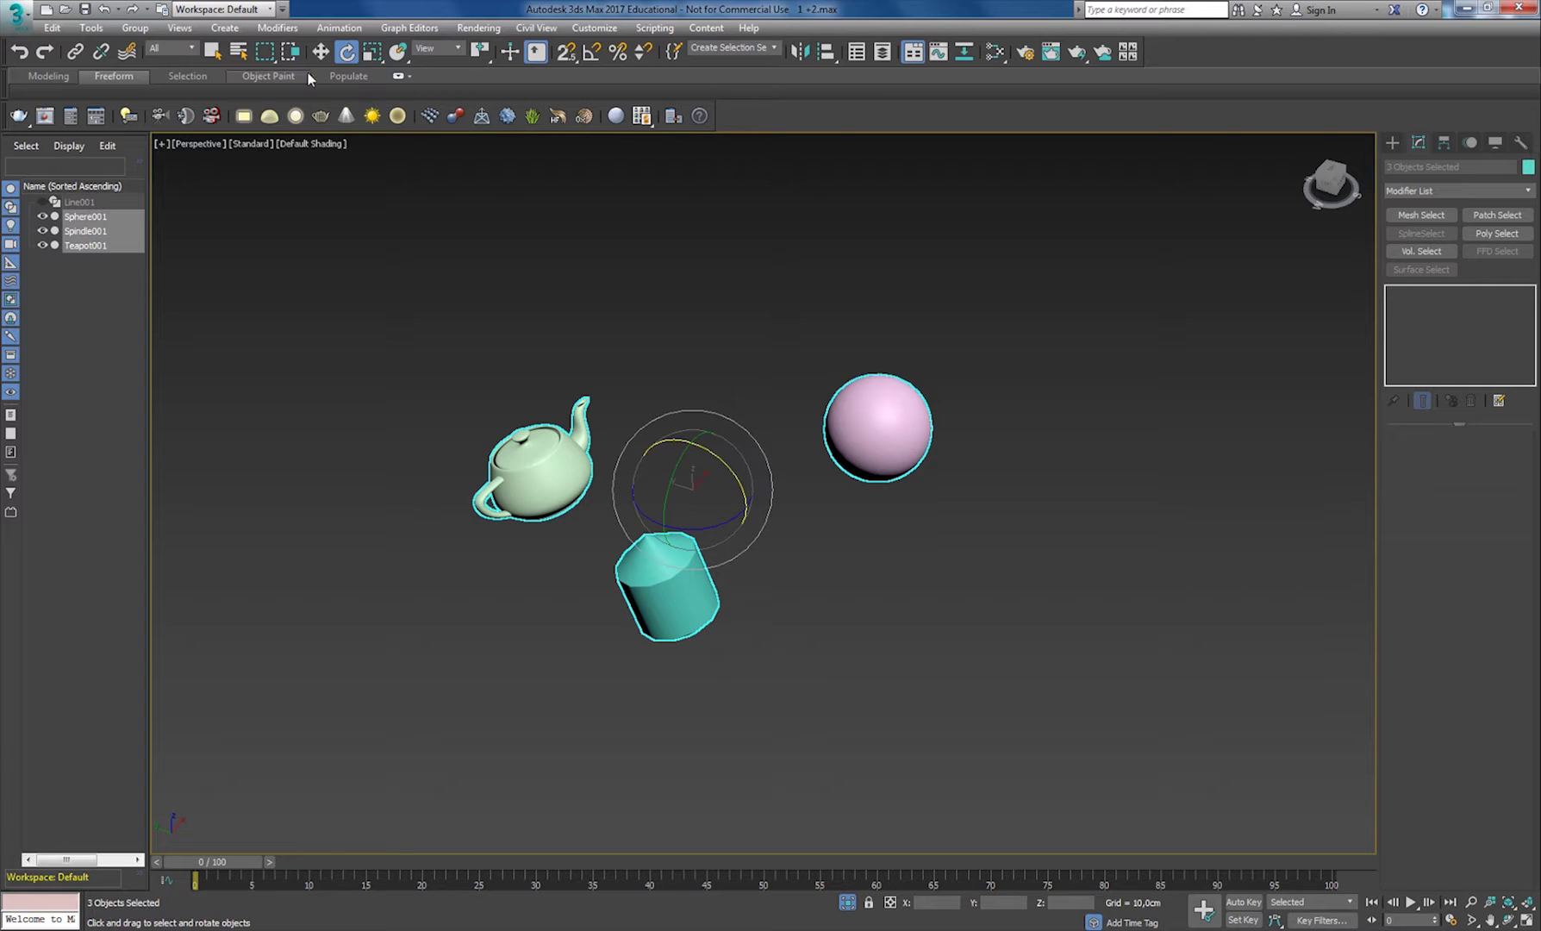
pyautogui.rightClick(346, 52)
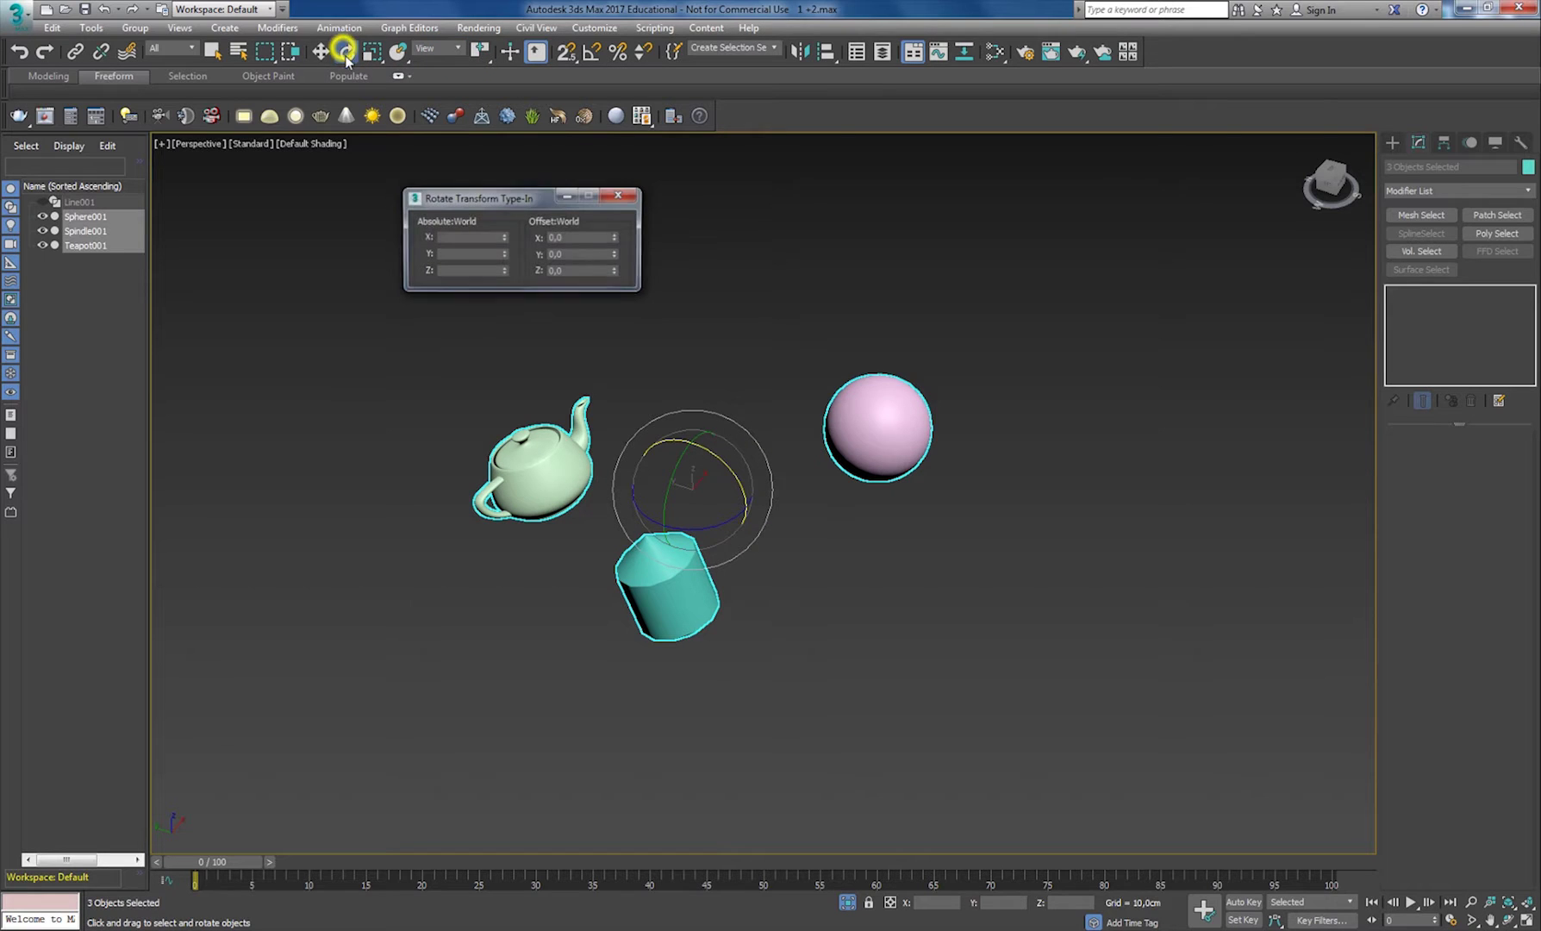
# Select only the sphere and set its absolute world rotation to 0 on the X, Y and Z axes
pyautogui.click(725, 307)
pyautogui.click(864, 455)
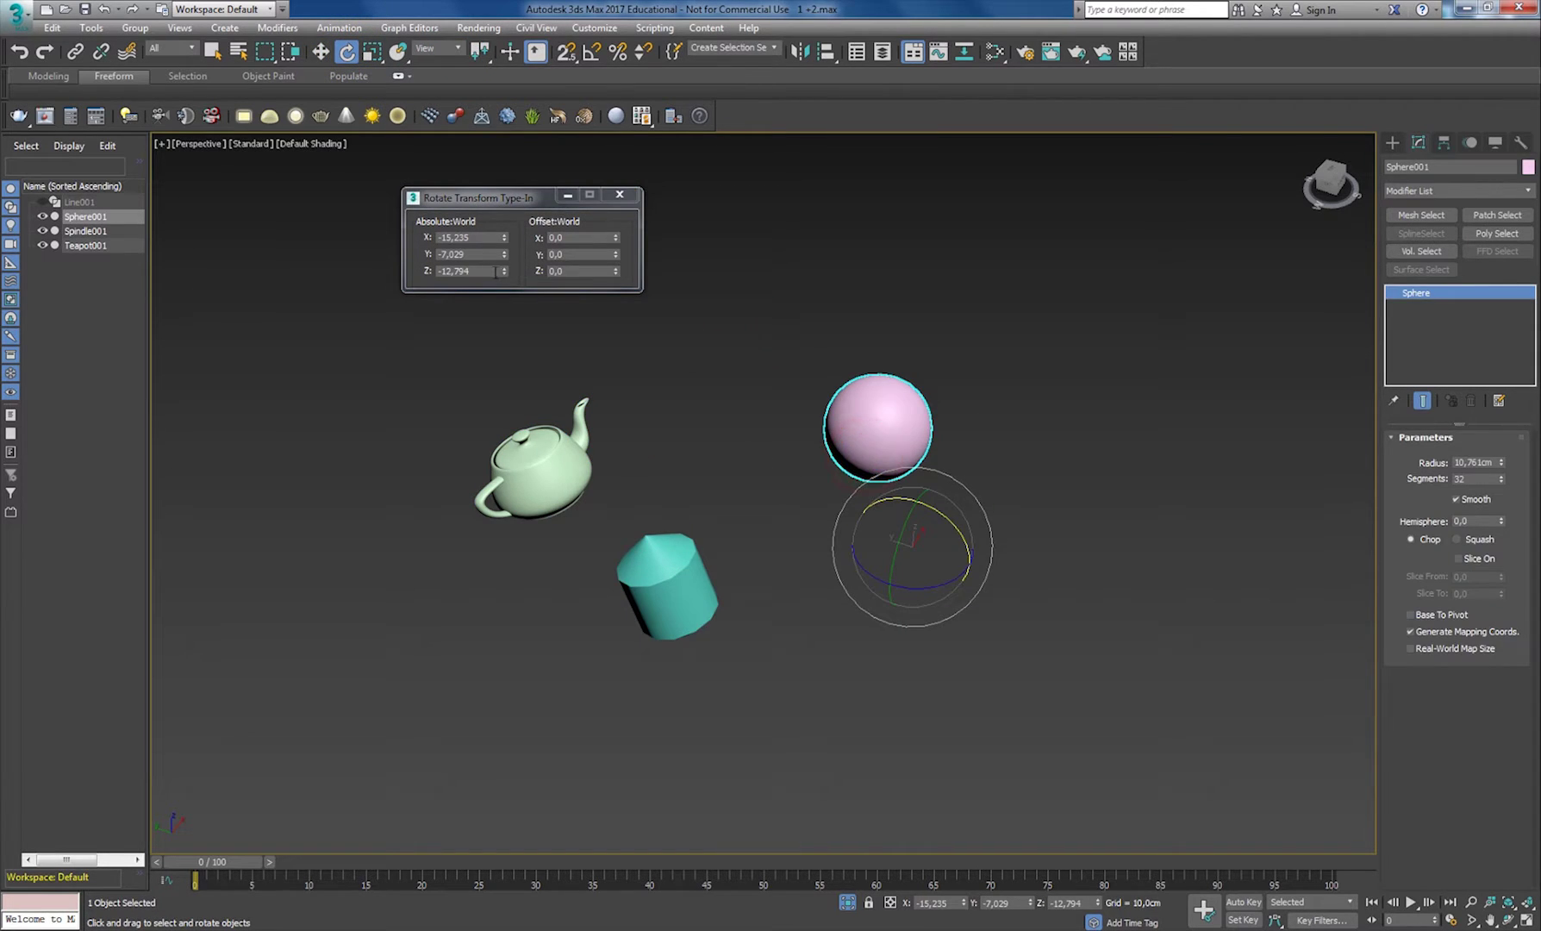
pyautogui.moveTo(486, 271); pyautogui.dragTo(358, 274)
pyautogui.write('0')
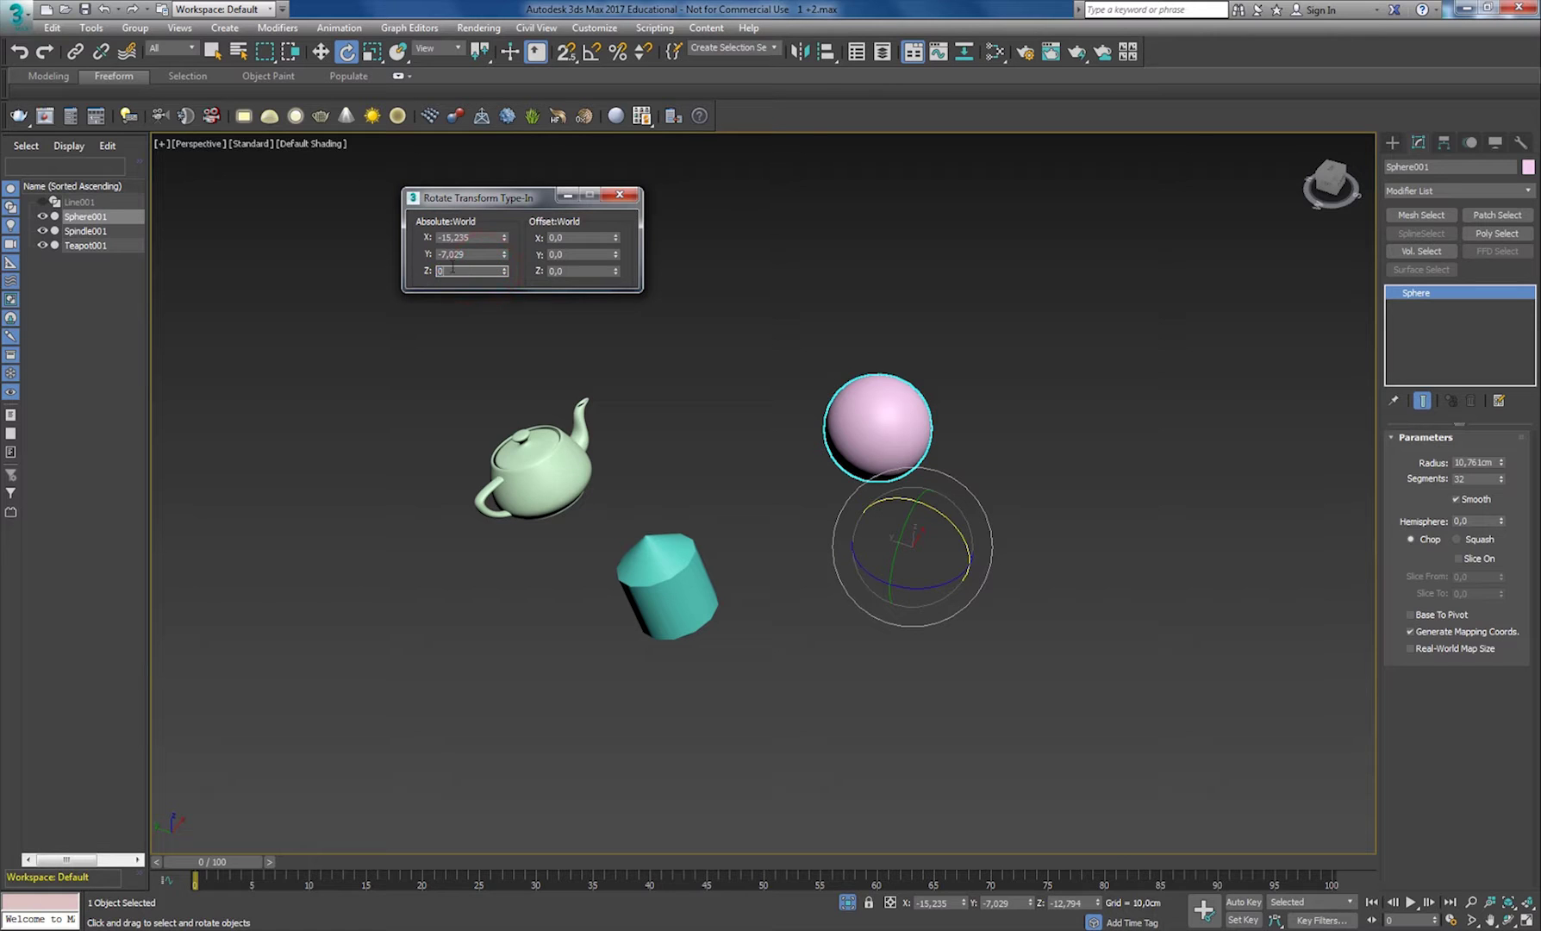
pyautogui.moveTo(472, 254); pyautogui.dragTo(407, 253)
pyautogui.write('0')
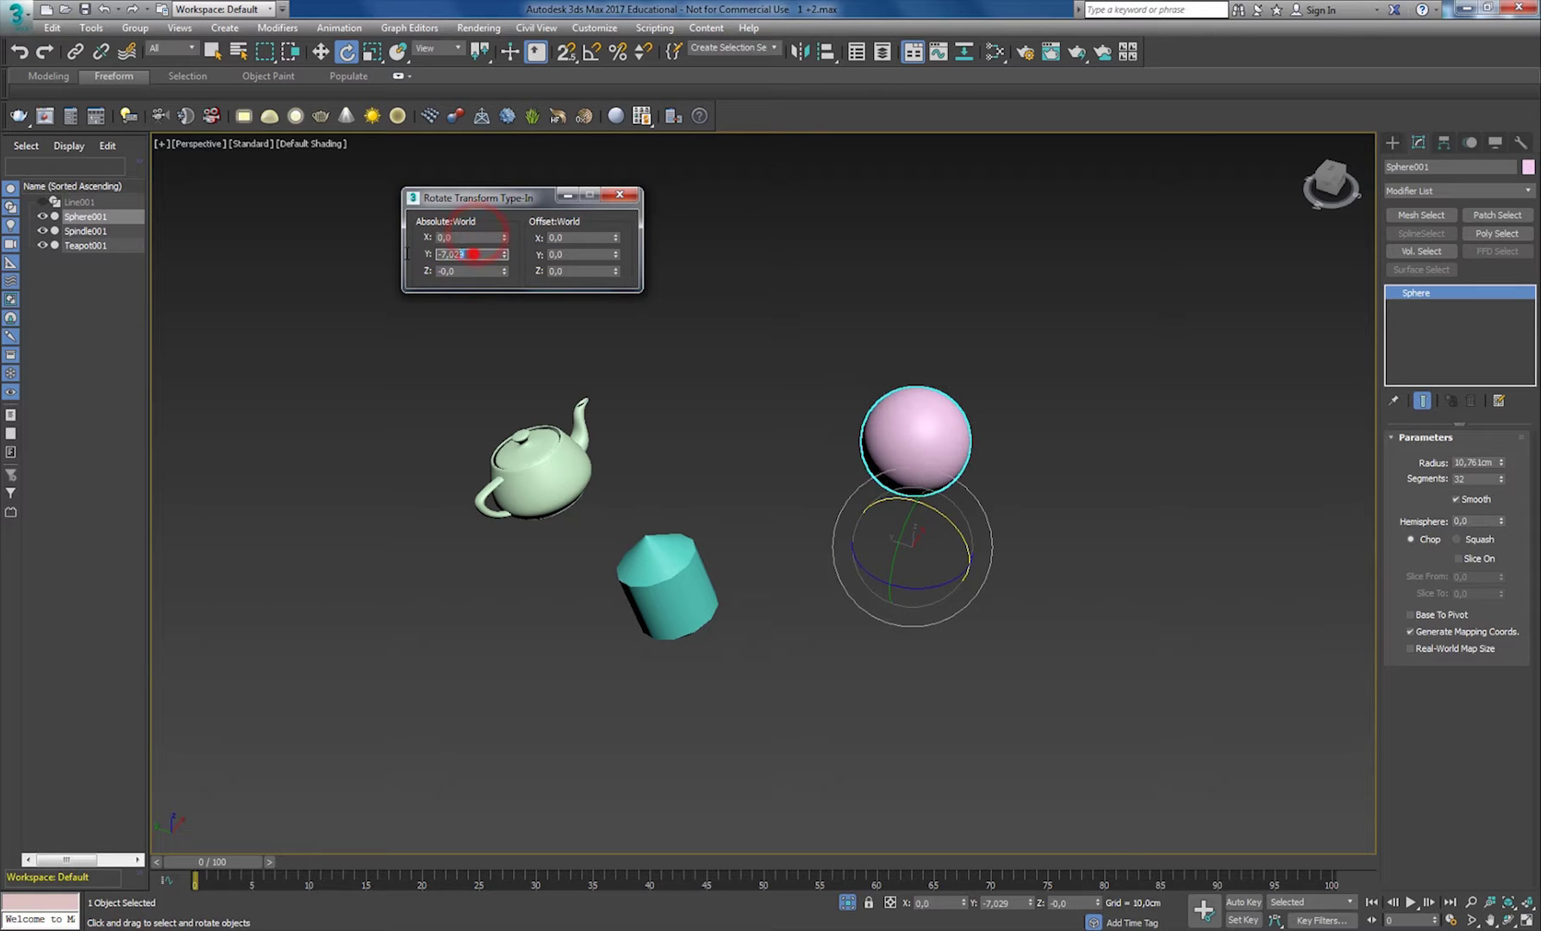
pyautogui.write('0')
pyautogui.click(526, 326)
# Select the spindle and set its absolute world rotation to 0 on all three axes
pyautogui.click(665, 596)
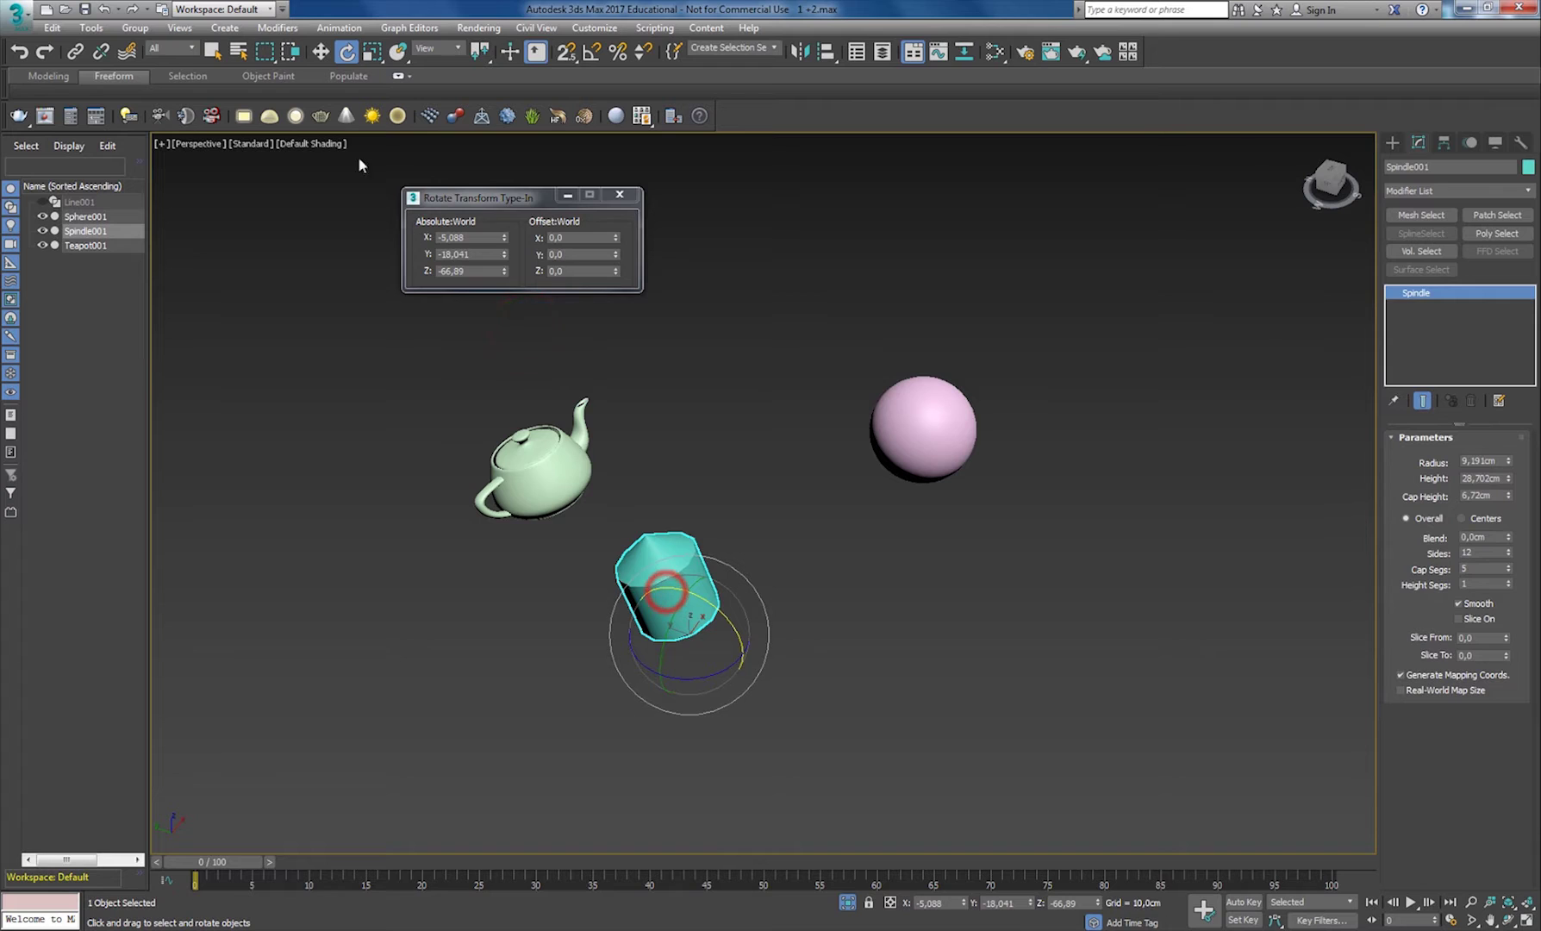
pyautogui.moveTo(481, 237); pyautogui.dragTo(418, 280)
pyautogui.write('000')
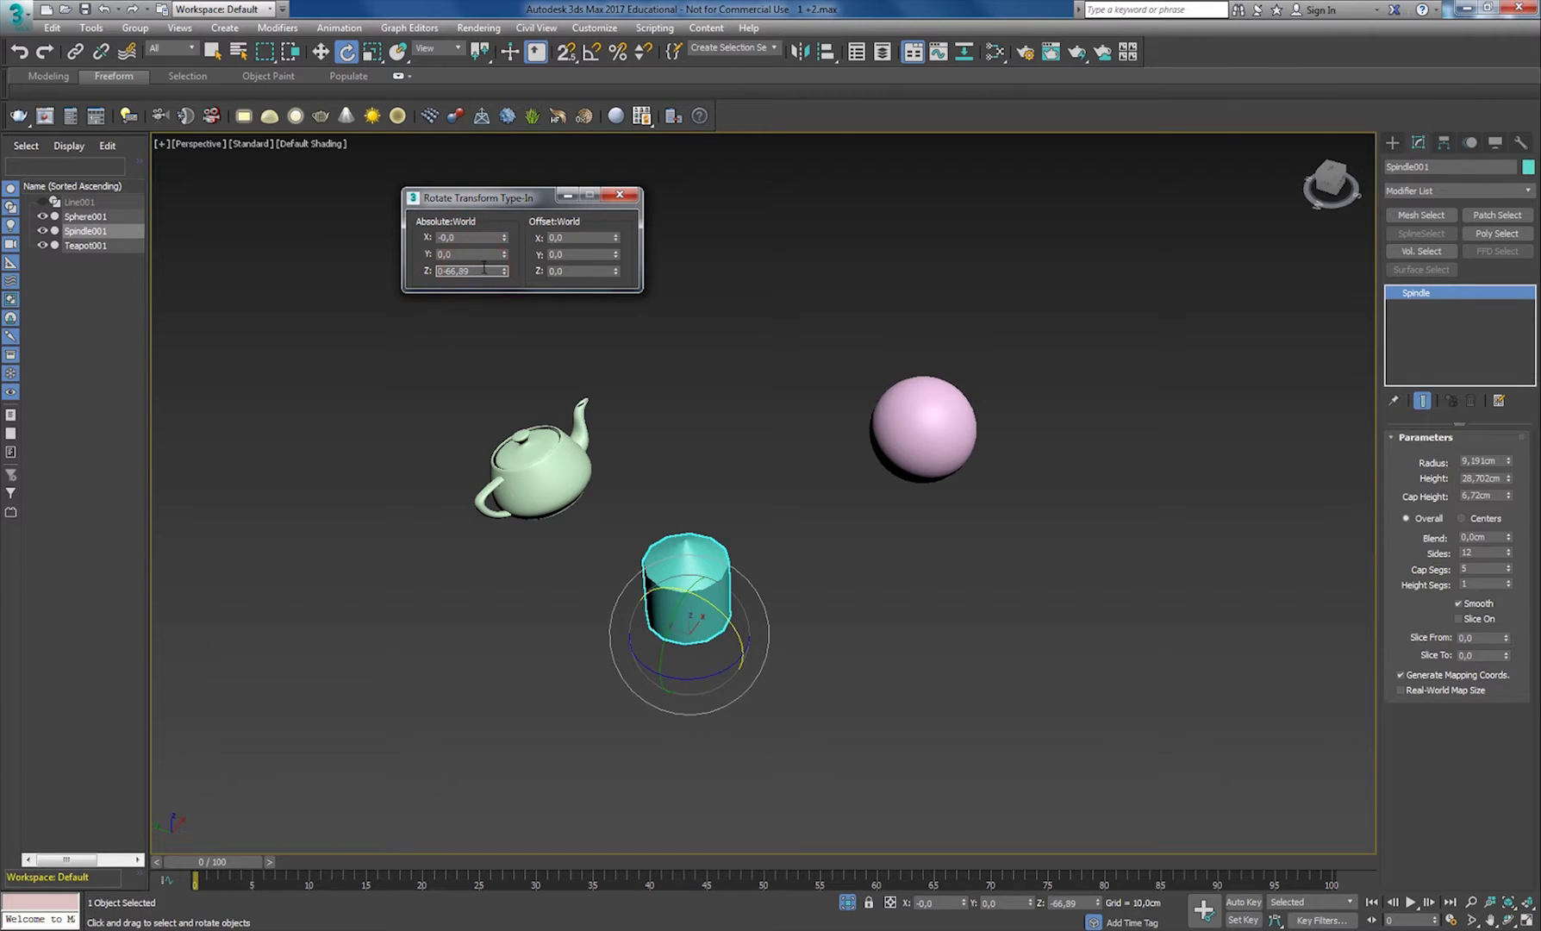
# Set the teapot's absolute world rotation to 0 on all three axes, deselect it and close the Rotate Transform Type-In
pyautogui.click(494, 420)
pyautogui.moveTo(489, 236); pyautogui.dragTo(420, 276)
pyautogui.write('00')
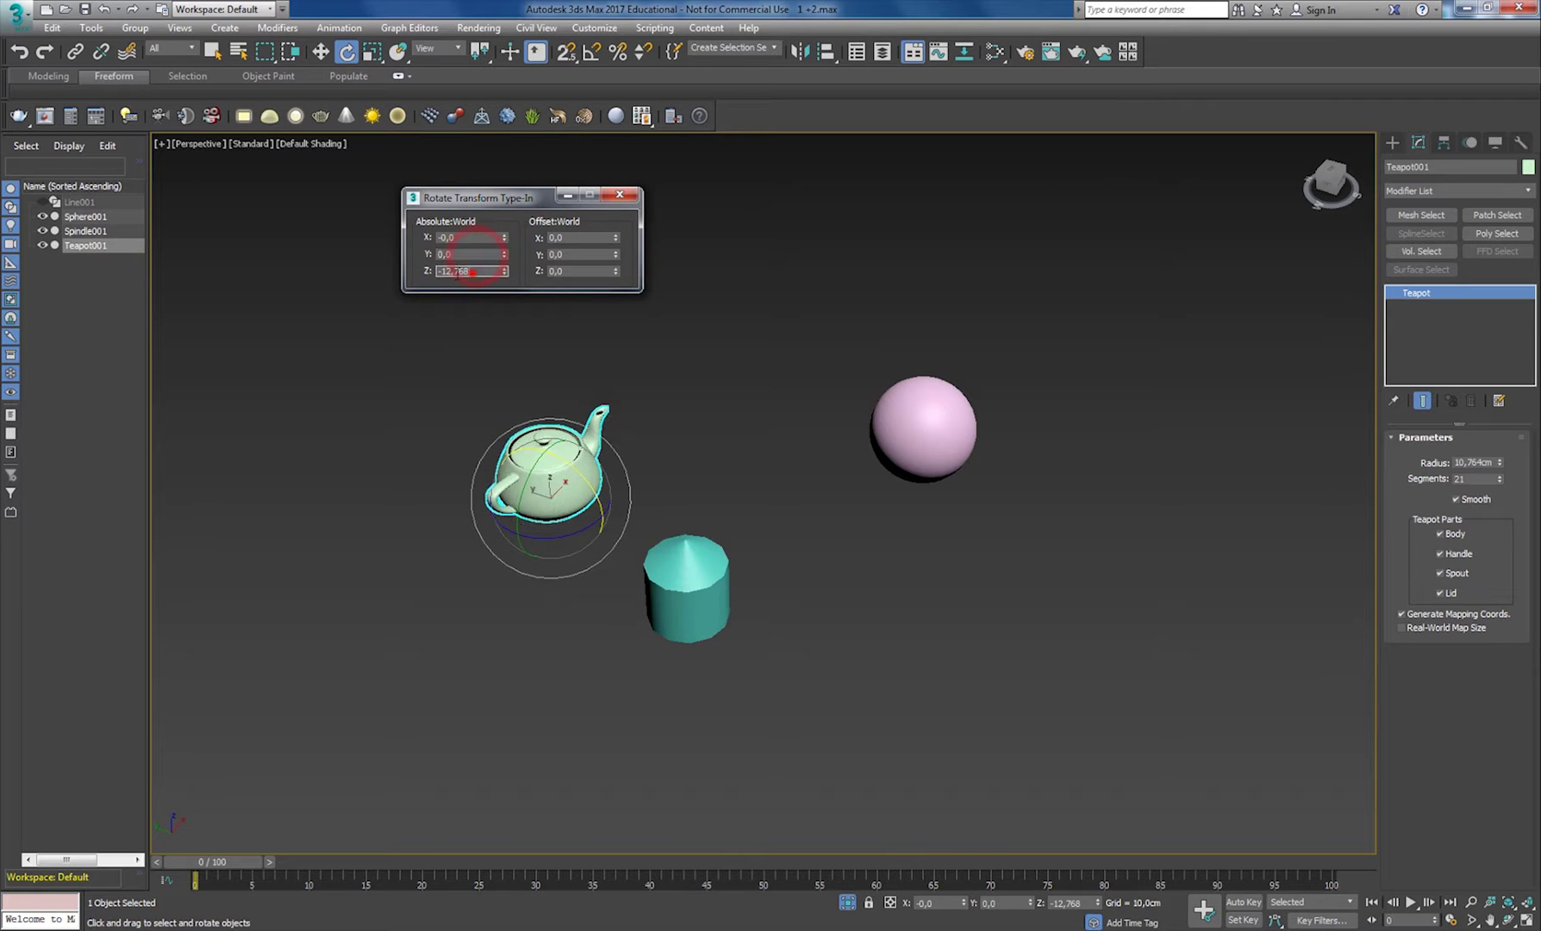
pyautogui.write('0')
pyautogui.click(646, 373)
pyautogui.click(627, 199)
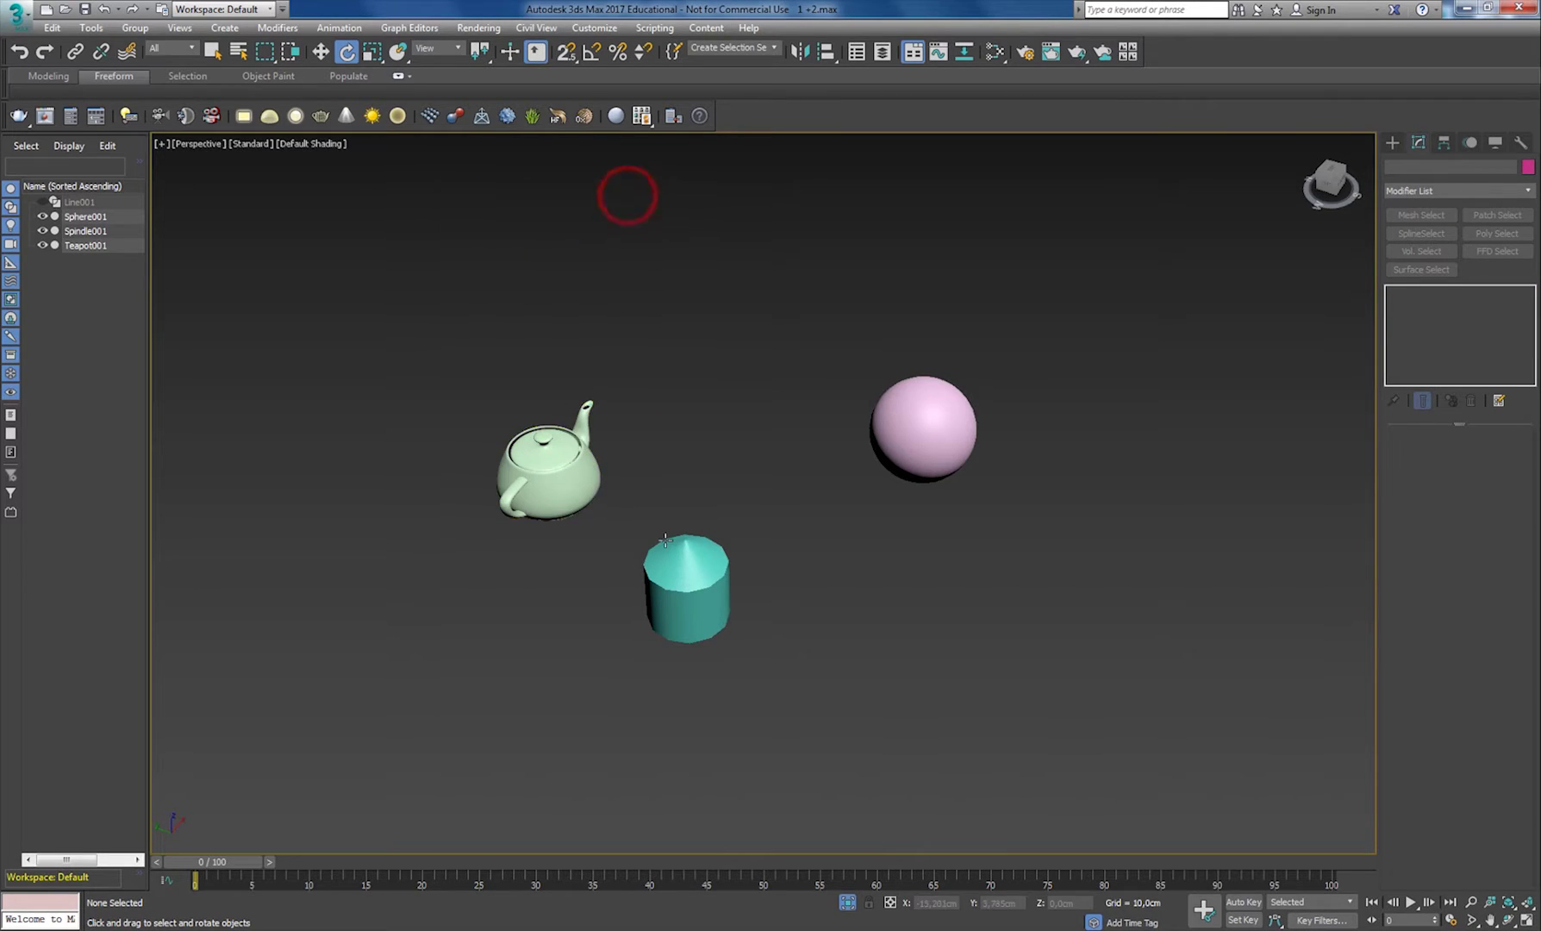
# Display the home grid in the perspective view
pyautogui.click(702, 560)
pyautogui.keyDown('alt'); pyautogui.moveTo(697, 575); pyautogui.dragTo(710, 589, button='middle'); pyautogui.keyUp('alt')
pyautogui.press('g')
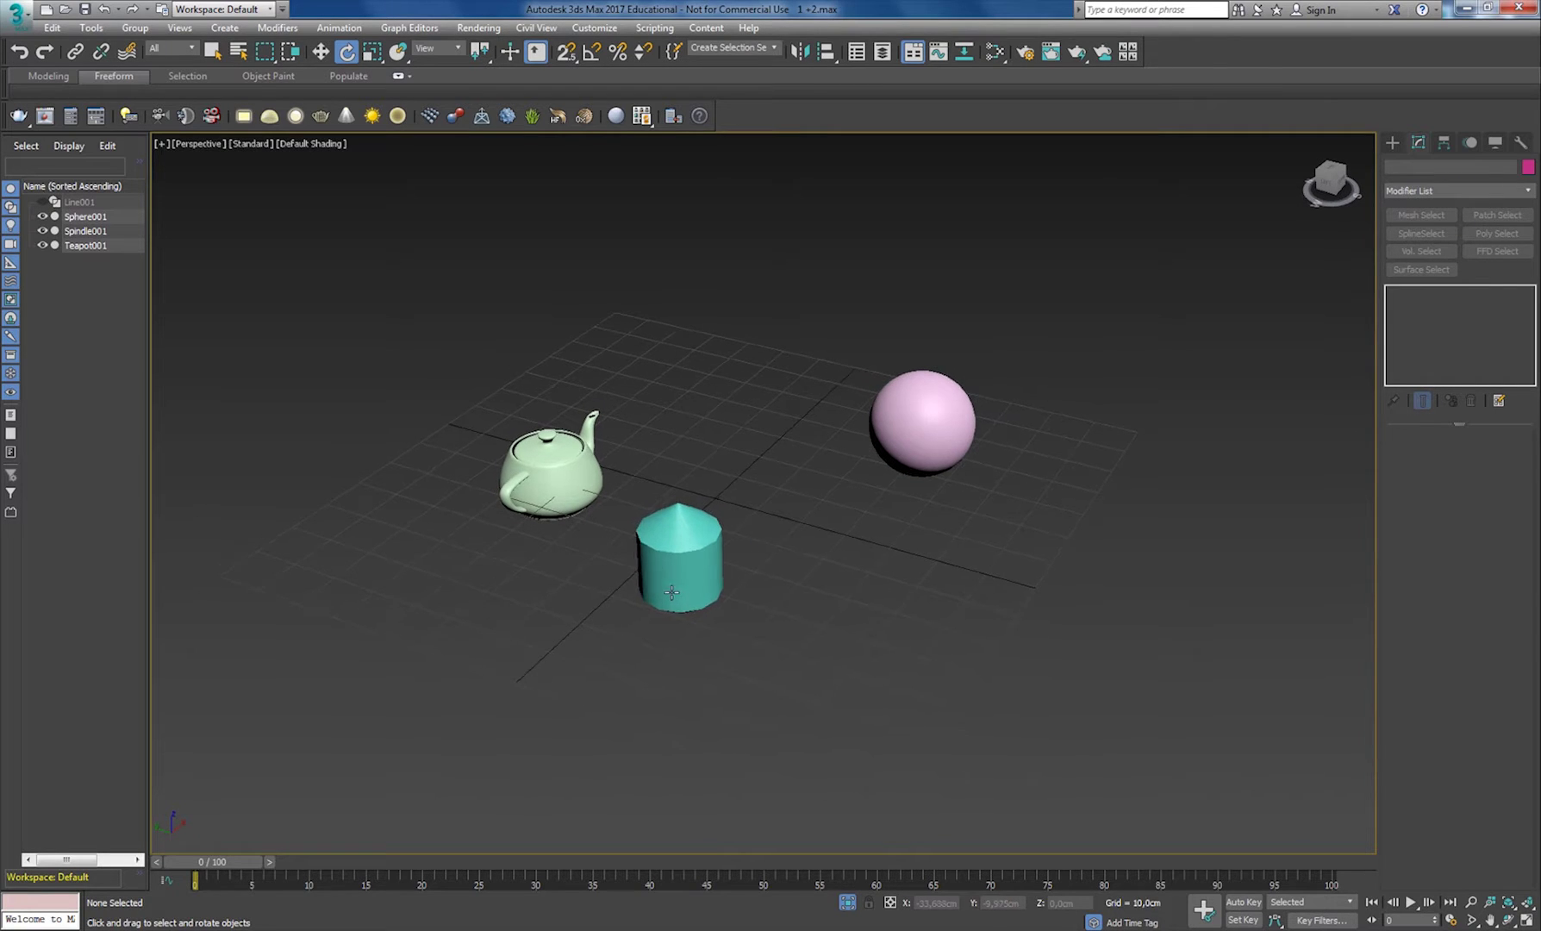
# Turn on Angle Snap and view its angle increment in the Grid and Snap Settings
pyautogui.click(594, 54)
pyautogui.rightClick(594, 54)
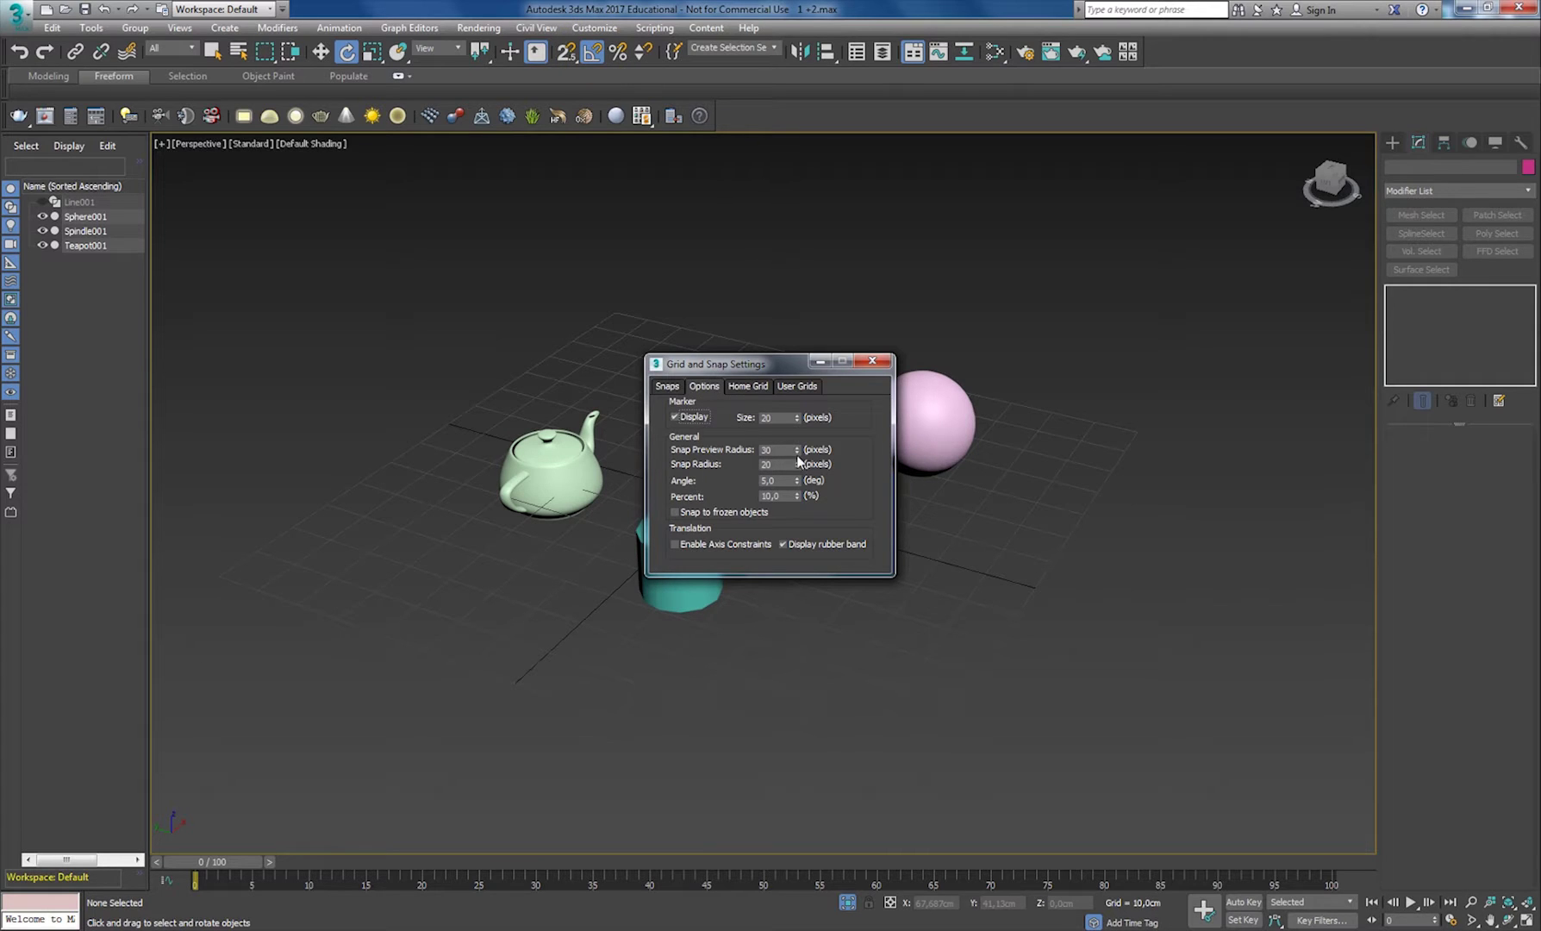
pyautogui.click(871, 360)
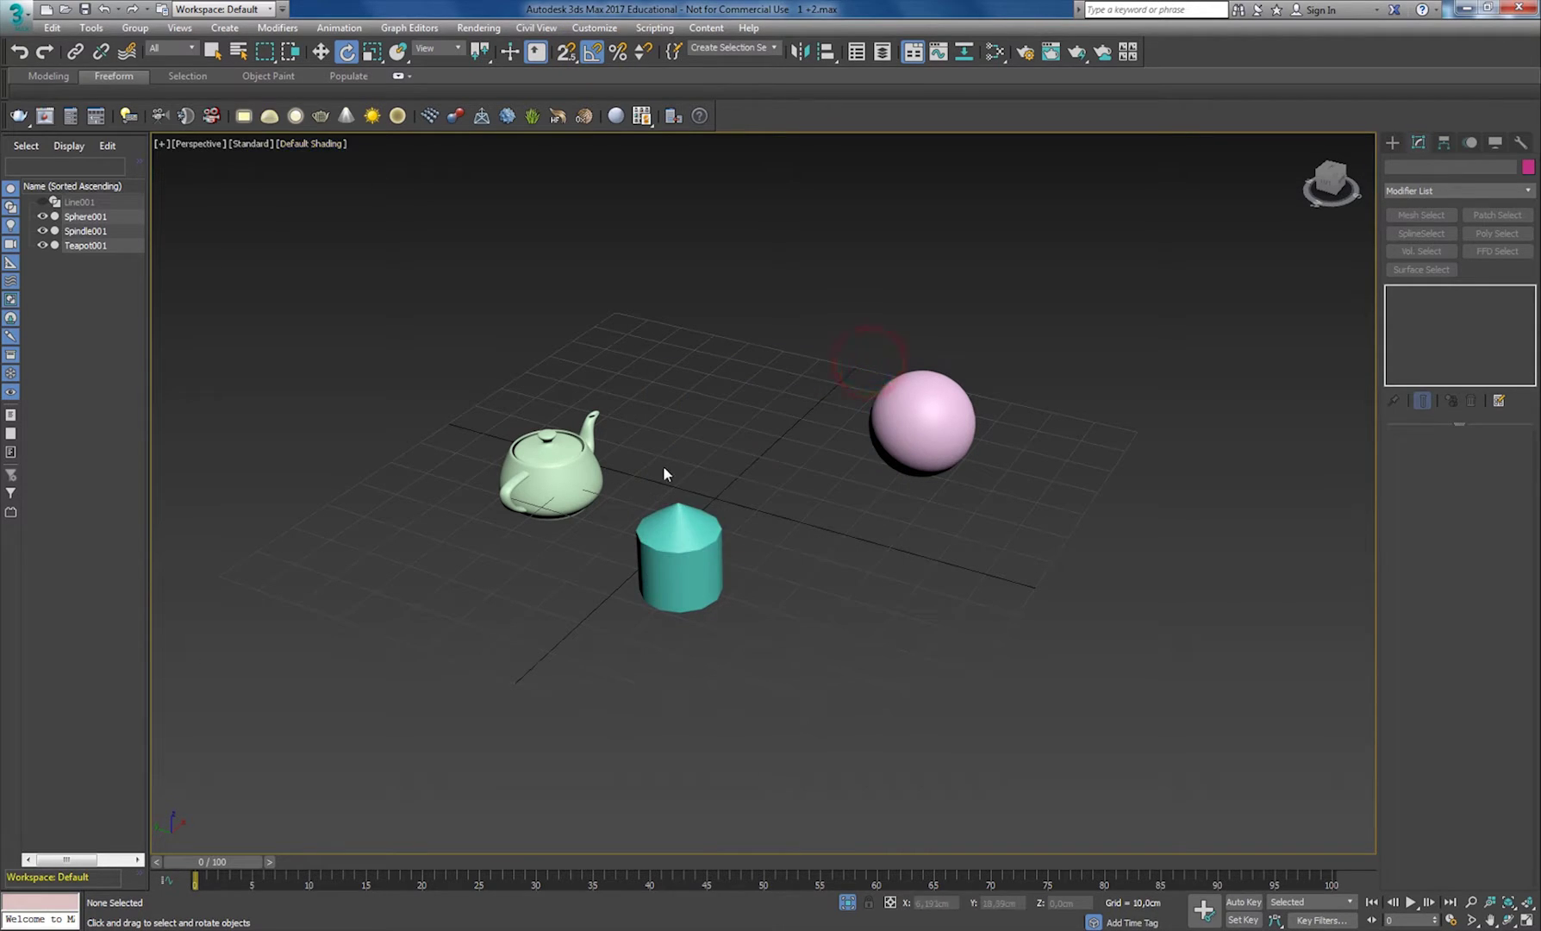
# Try rotating the spindle with Angle Snap active, and turn Angle Snap off again
pyautogui.click(685, 530)
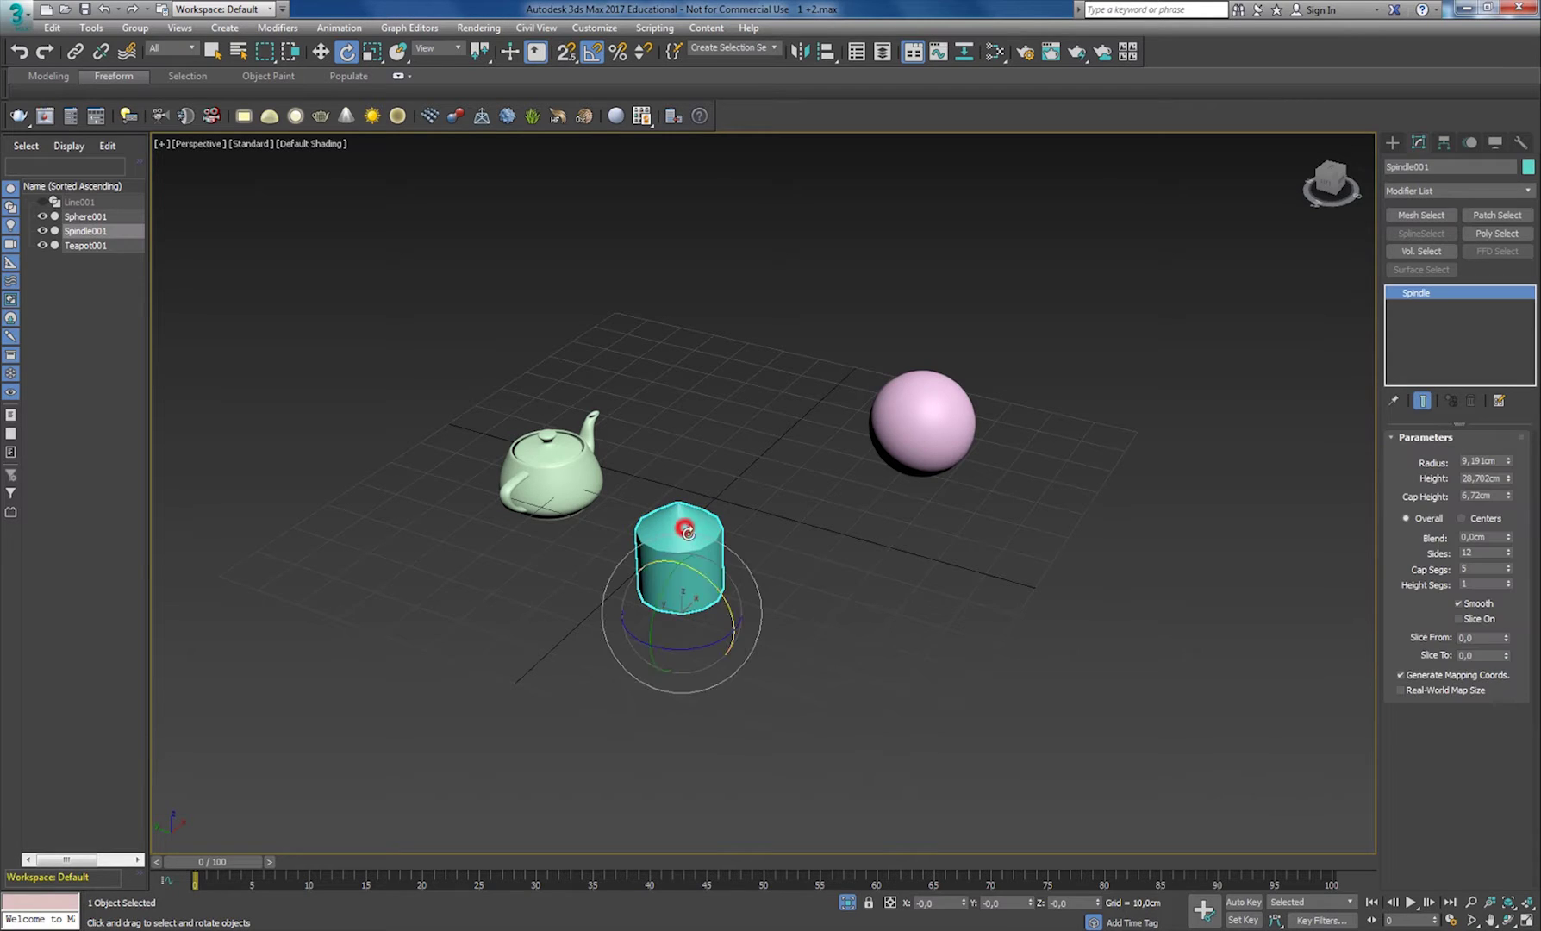
pyautogui.moveTo(705, 578)
pyautogui.mouseDown()
pyautogui.moveTo(718, 591)
pyautogui.moveTo(702, 599)
pyautogui.moveTo(715, 584)
pyautogui.moveTo(722, 596)
pyautogui.moveTo(708, 572)
pyautogui.mouseUp()
pyautogui.click(593, 55)
# Enable 3D snapping and move the spindle from grid point to grid point, ending at X -40, Y -20, Z 0 cm
pyautogui.click(564, 54)
pyautogui.moveTo(569, 55); pyautogui.dragTo(568, 130)
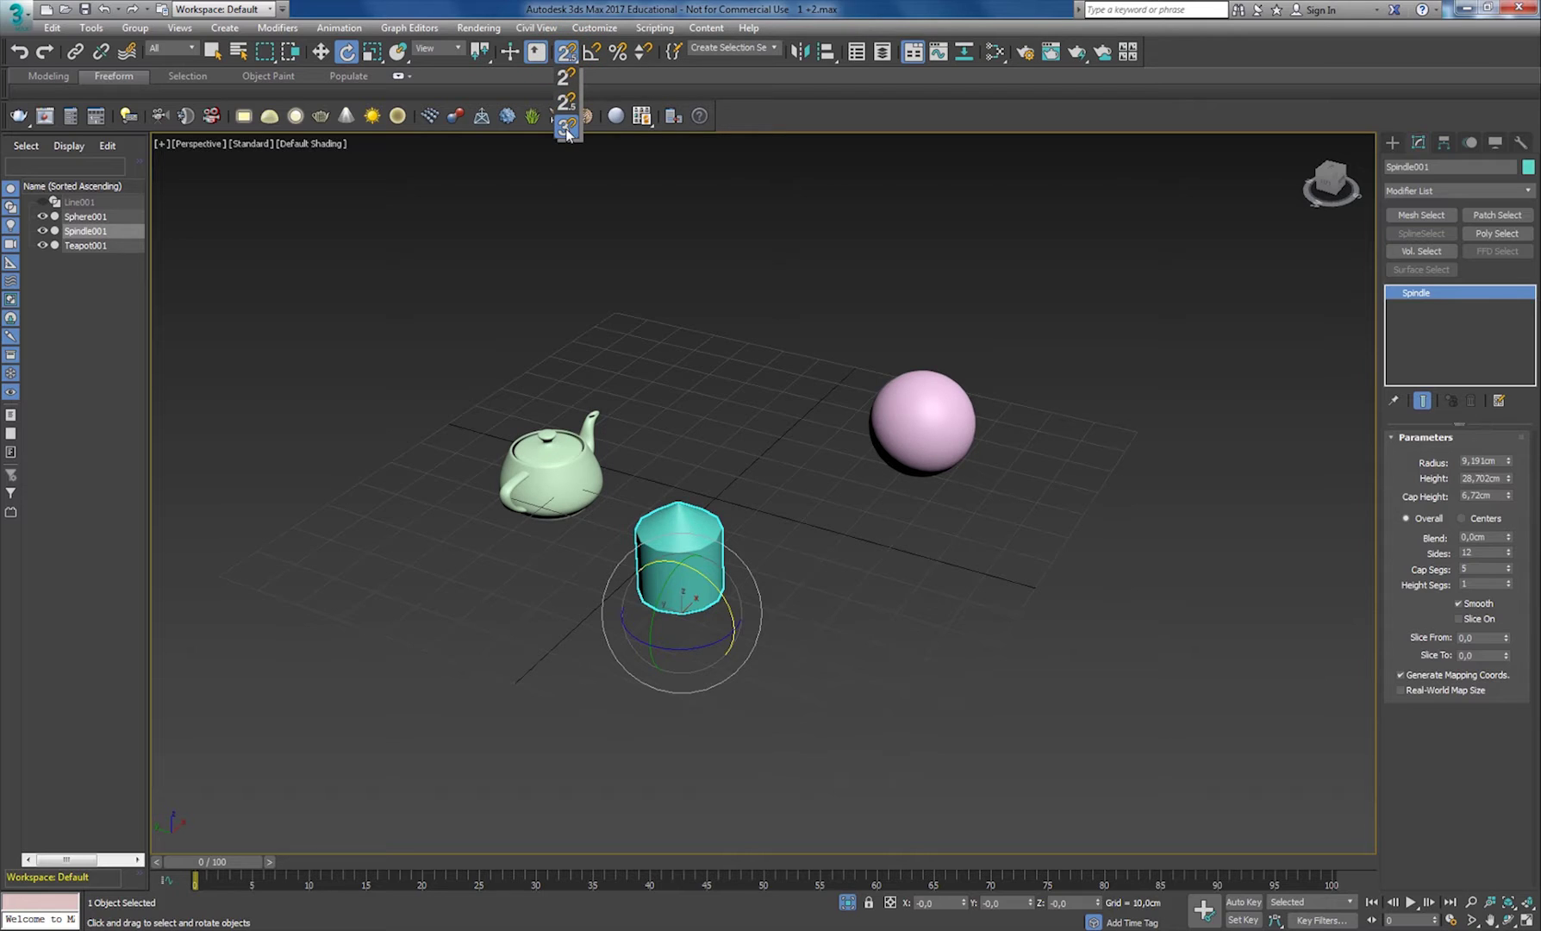
pyautogui.moveTo(567, 131); pyautogui.dragTo(566, 127)
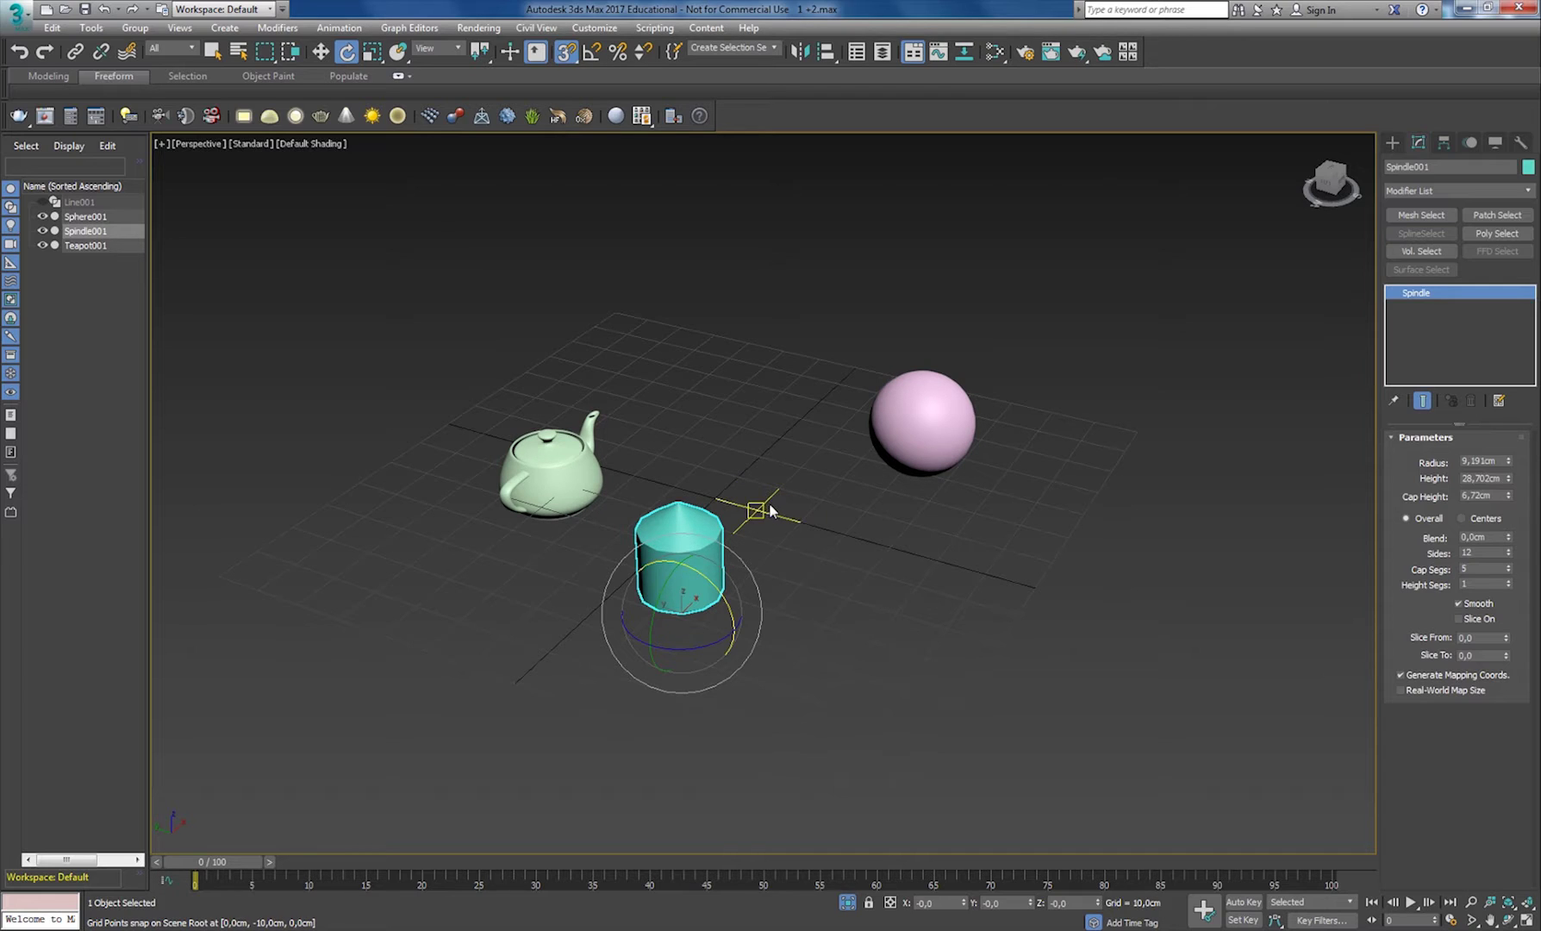
pyautogui.press('w')
pyautogui.moveTo(680, 604); pyautogui.dragTo(715, 593)
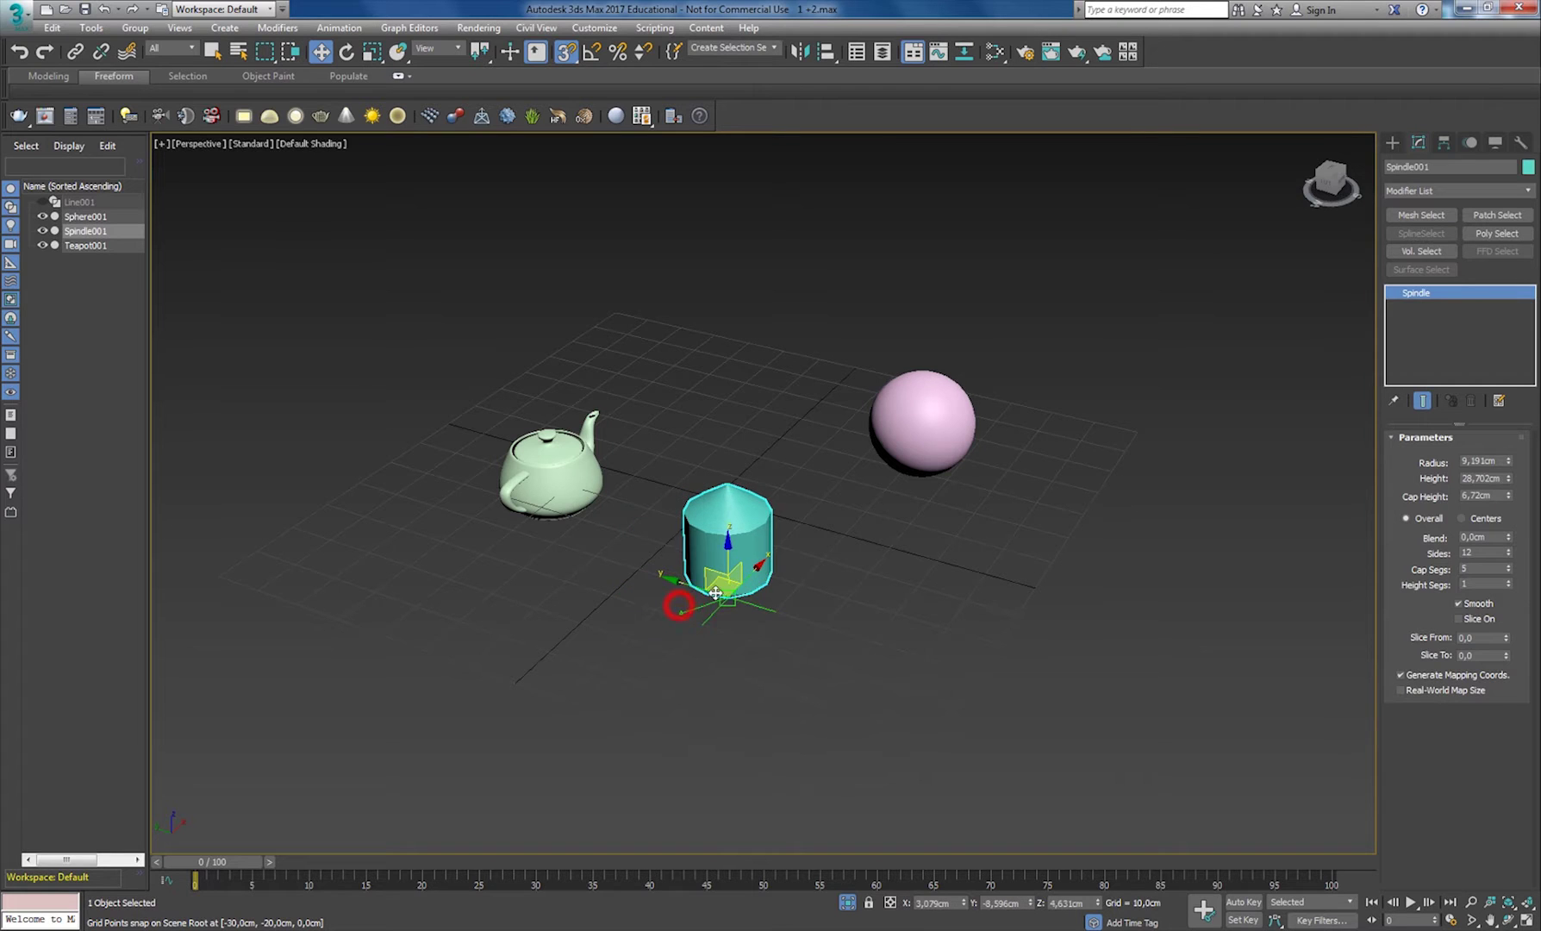
pyautogui.moveTo(804, 597); pyautogui.dragTo(700, 603)
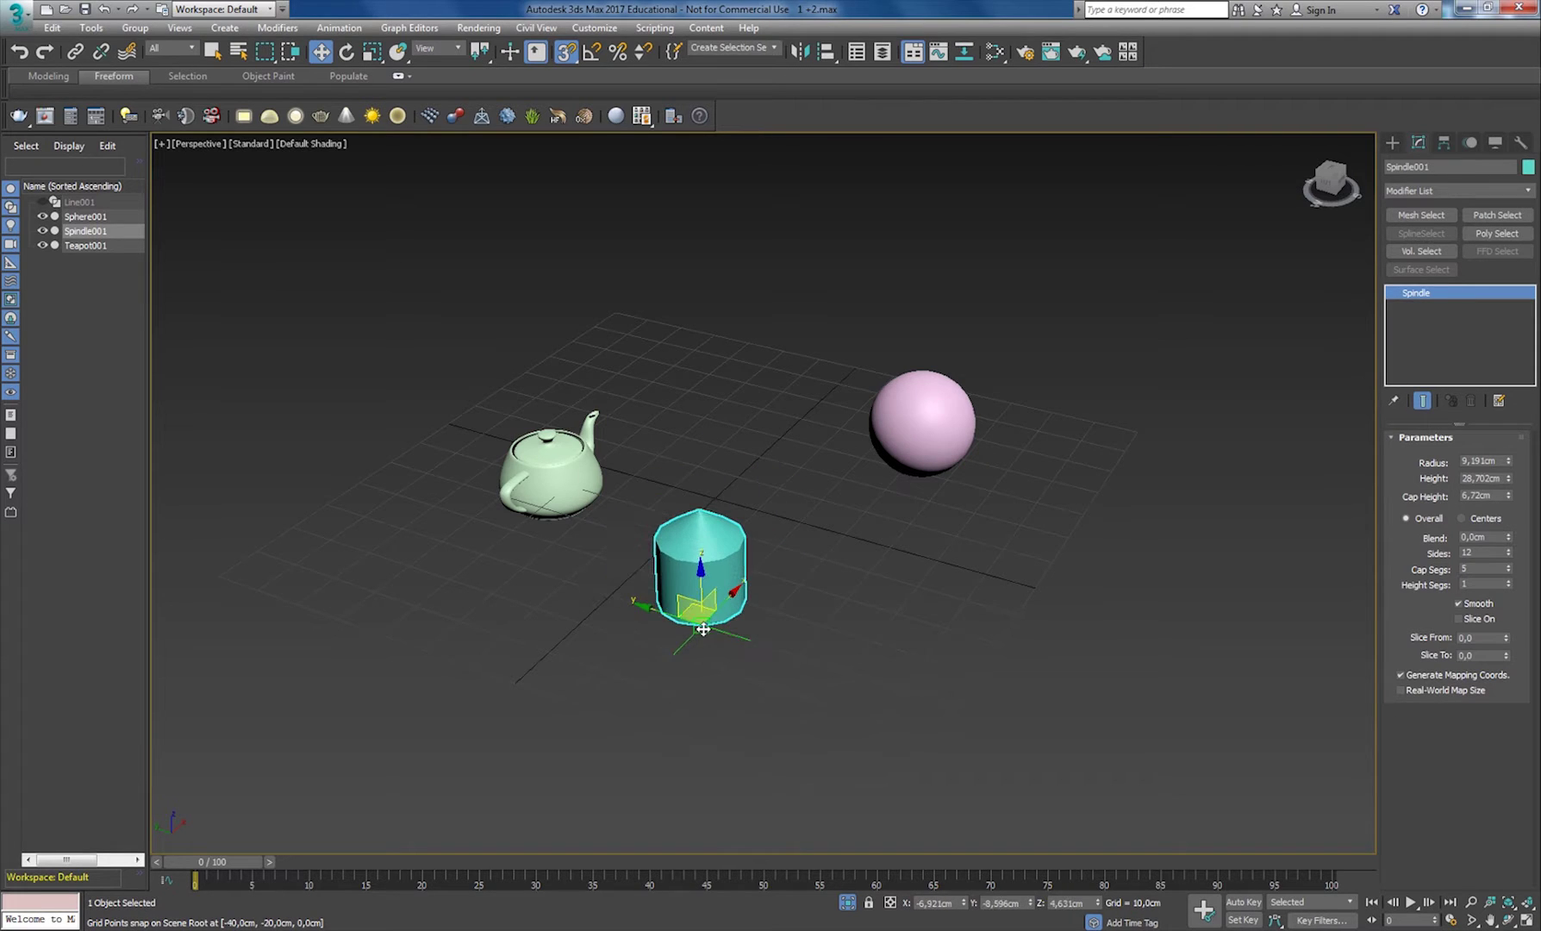
# Enable Endpoint snapping in addition to Grid Points, and display edged faces in the viewport
pyautogui.rightClick(566, 54)
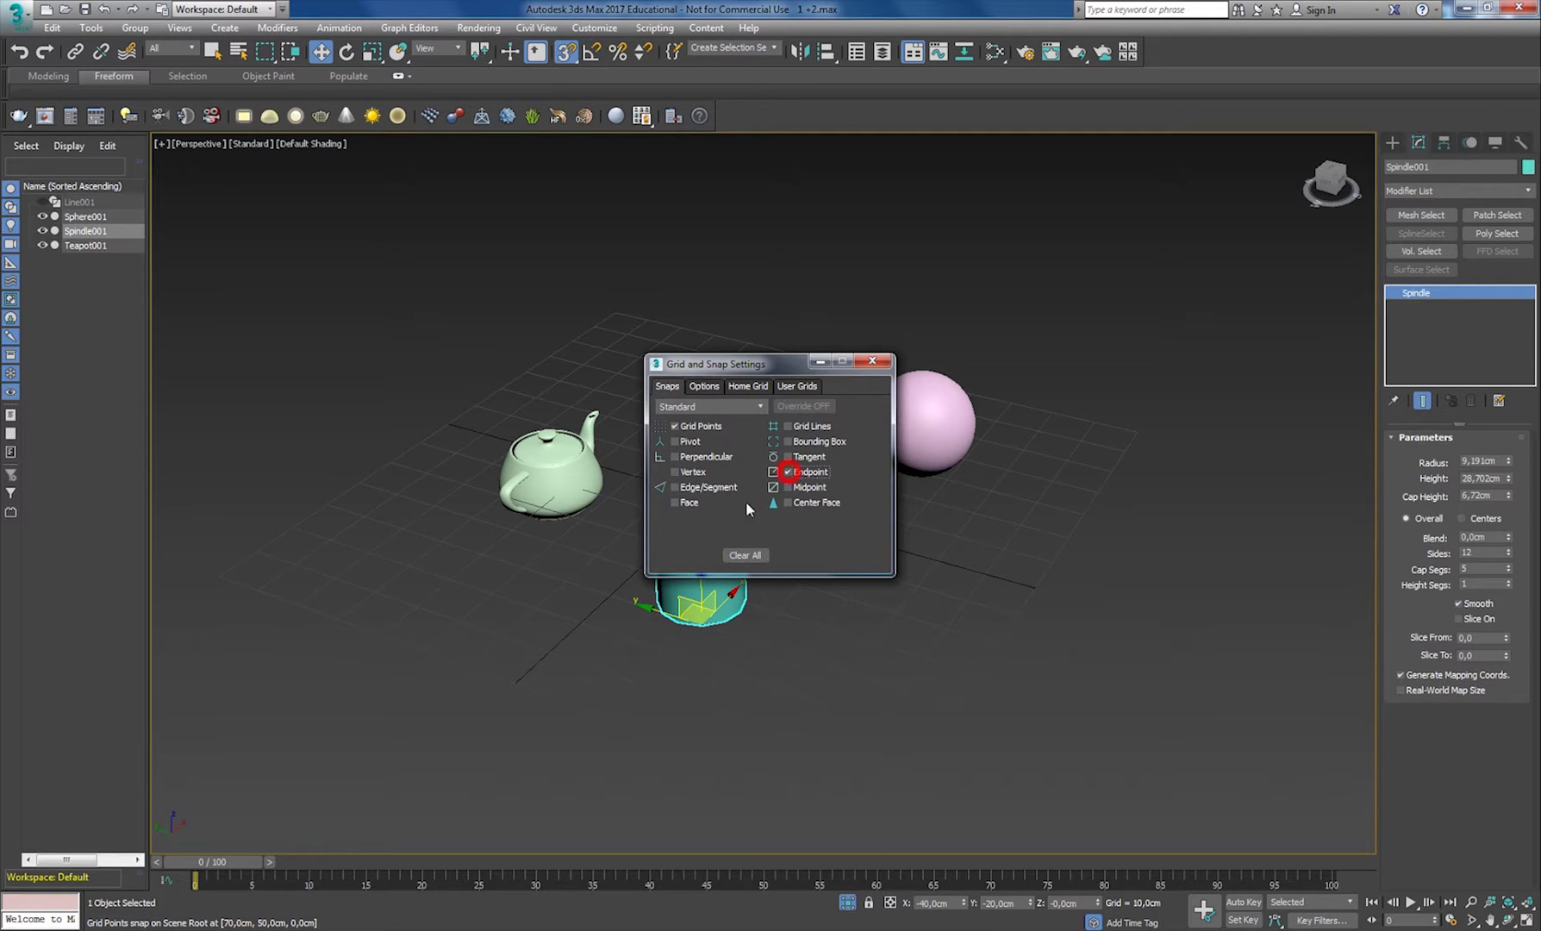
pyautogui.click(872, 361)
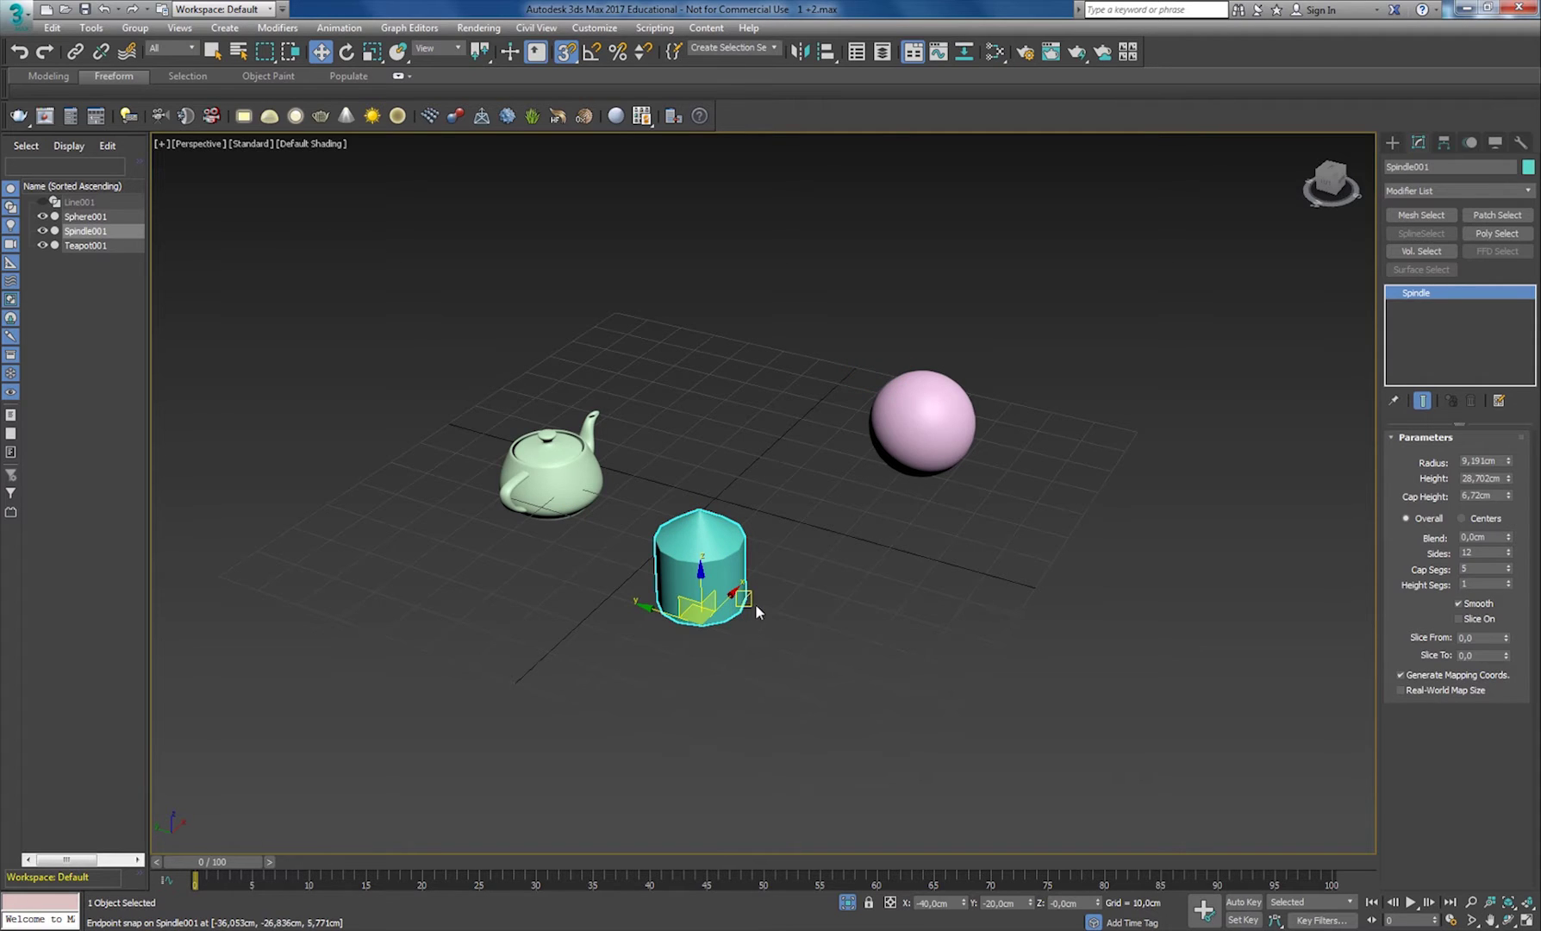
pyautogui.press('F4')
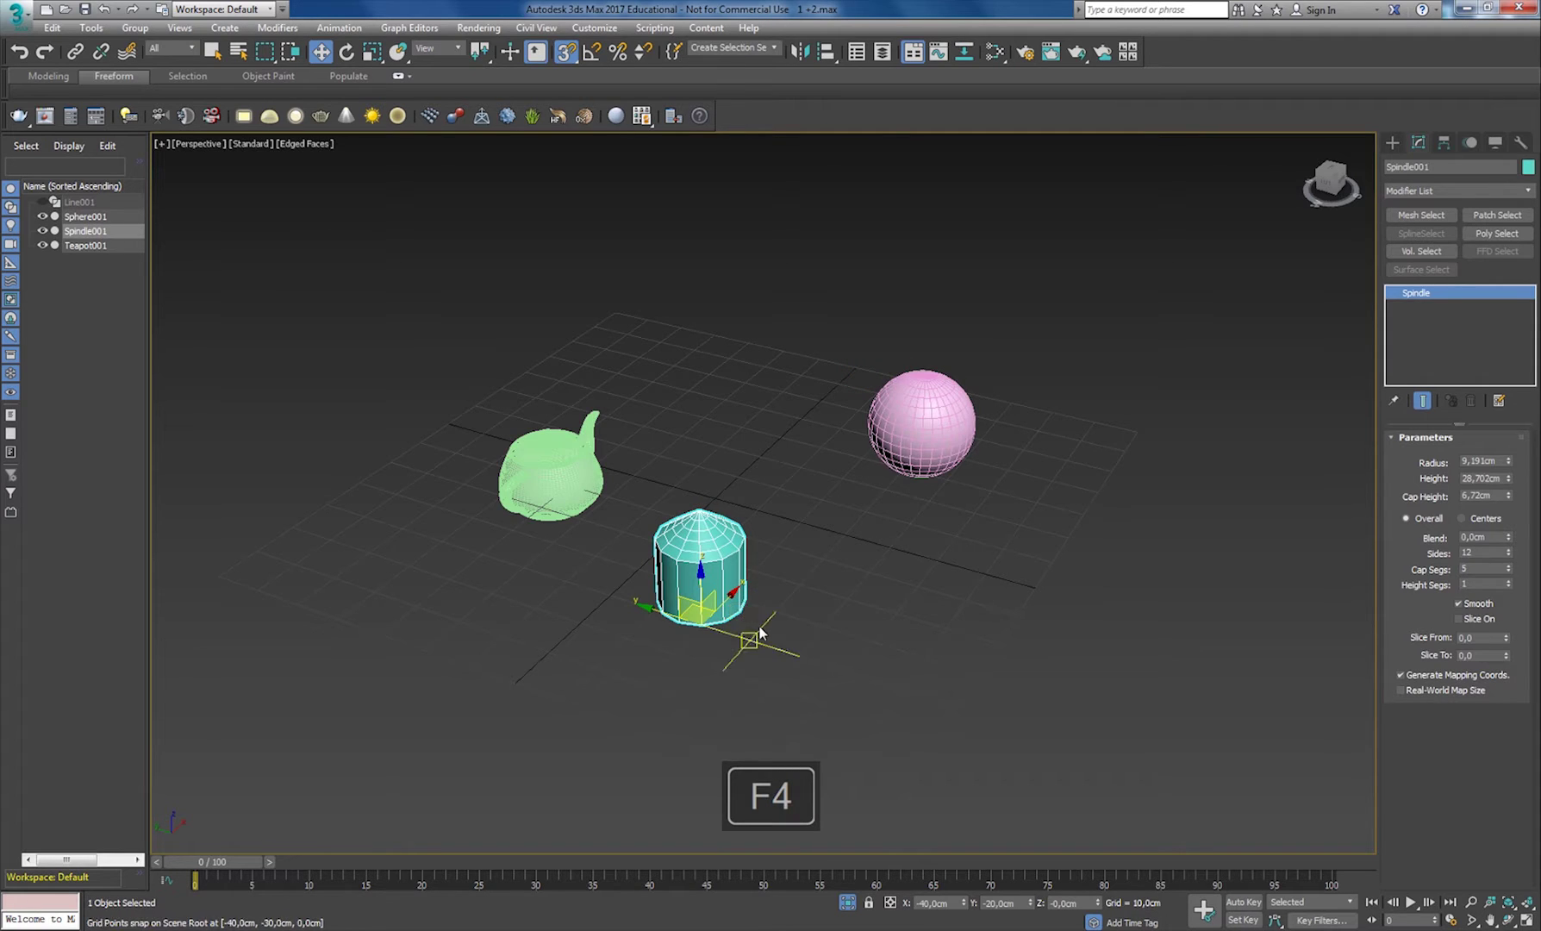
# Move the spindle by one of its lower rim vertices so that this endpoint snaps onto a grid point
pyautogui.press('z')
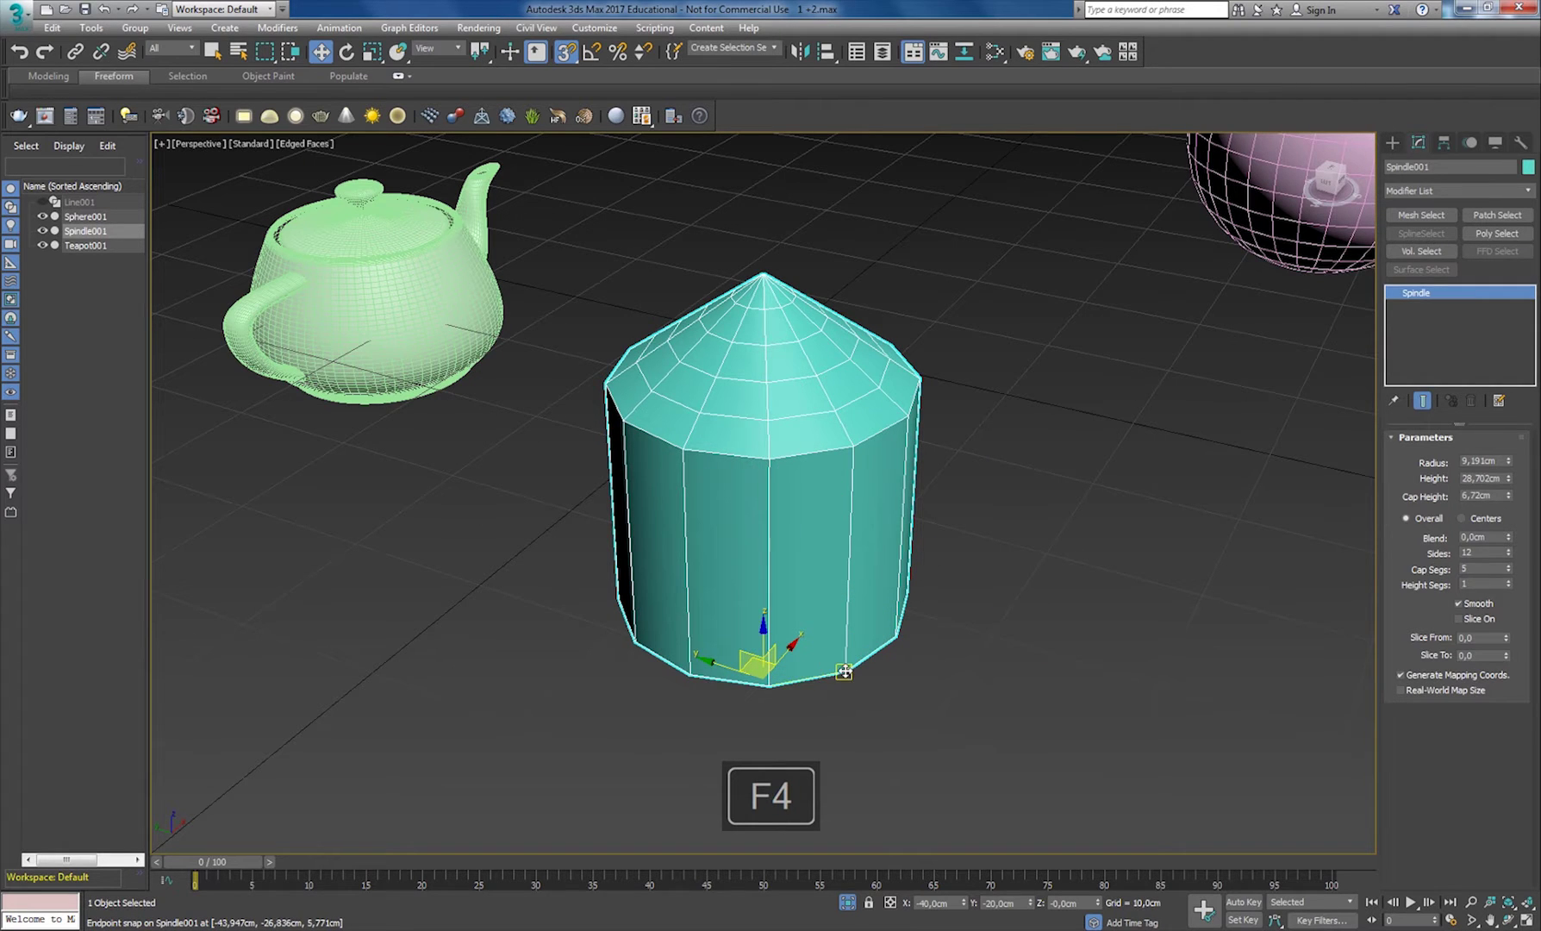
pyautogui.moveTo(845, 671); pyautogui.dragTo(769, 486)
pyautogui.scroll(-2, 595, 557)
pyautogui.keyDown('alt'); pyautogui.moveTo(698, 478); pyautogui.dragTo(737, 499, button='middle'); pyautogui.keyUp('alt')
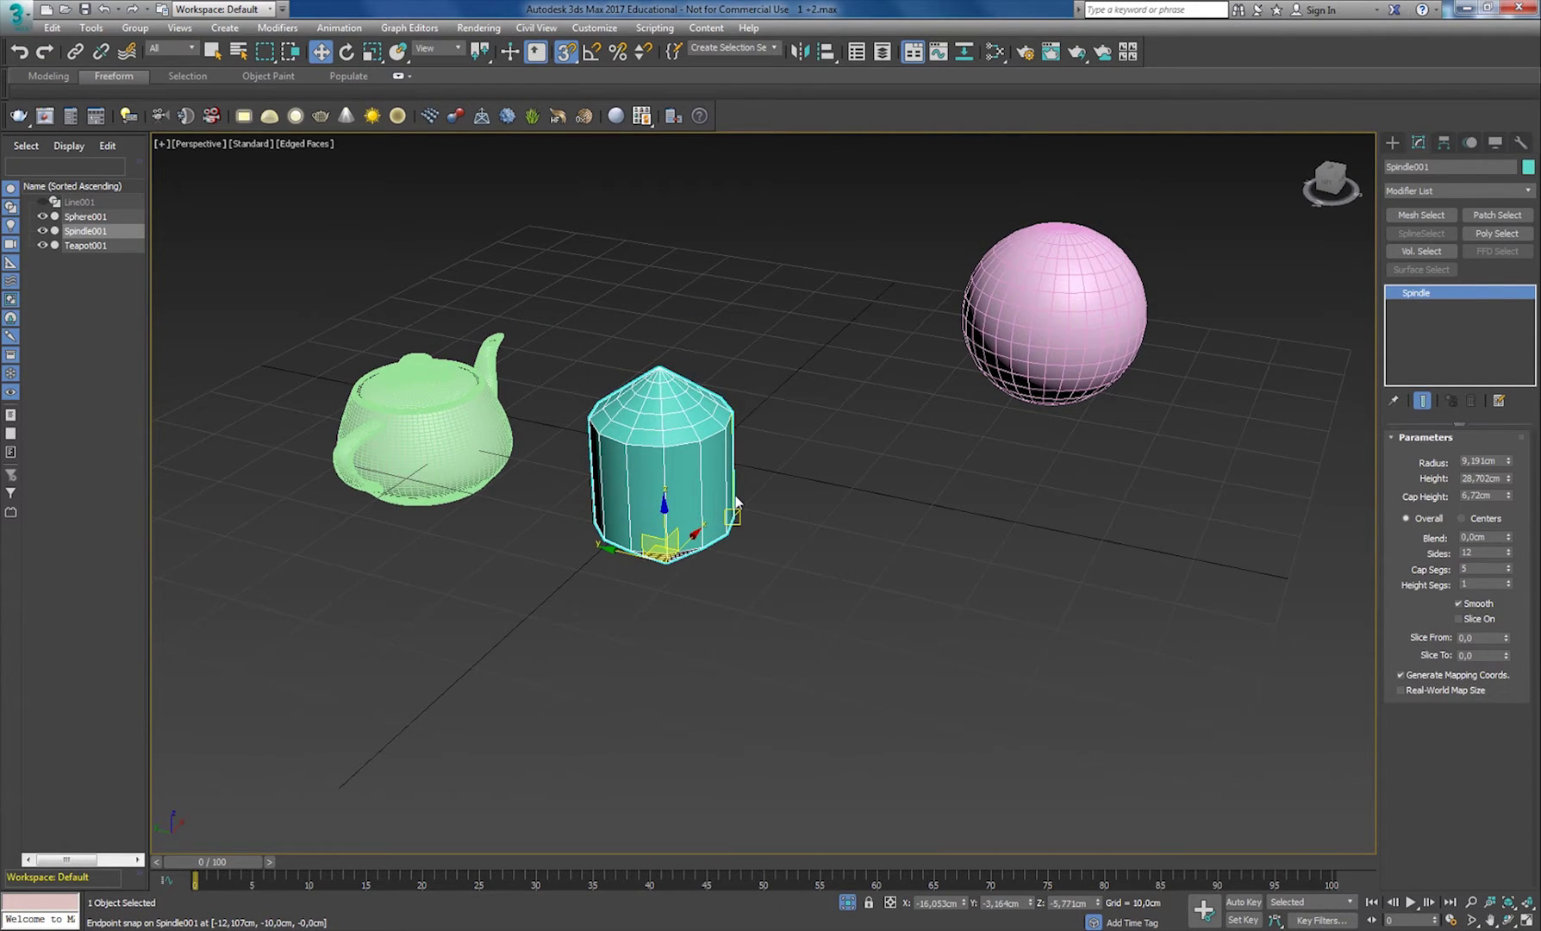
# In the top view with the grid shown, use 2.5D snapping to move the spindle's outer vertex onto the nearest grid intersection, and turn snapping off
pyautogui.press('t')
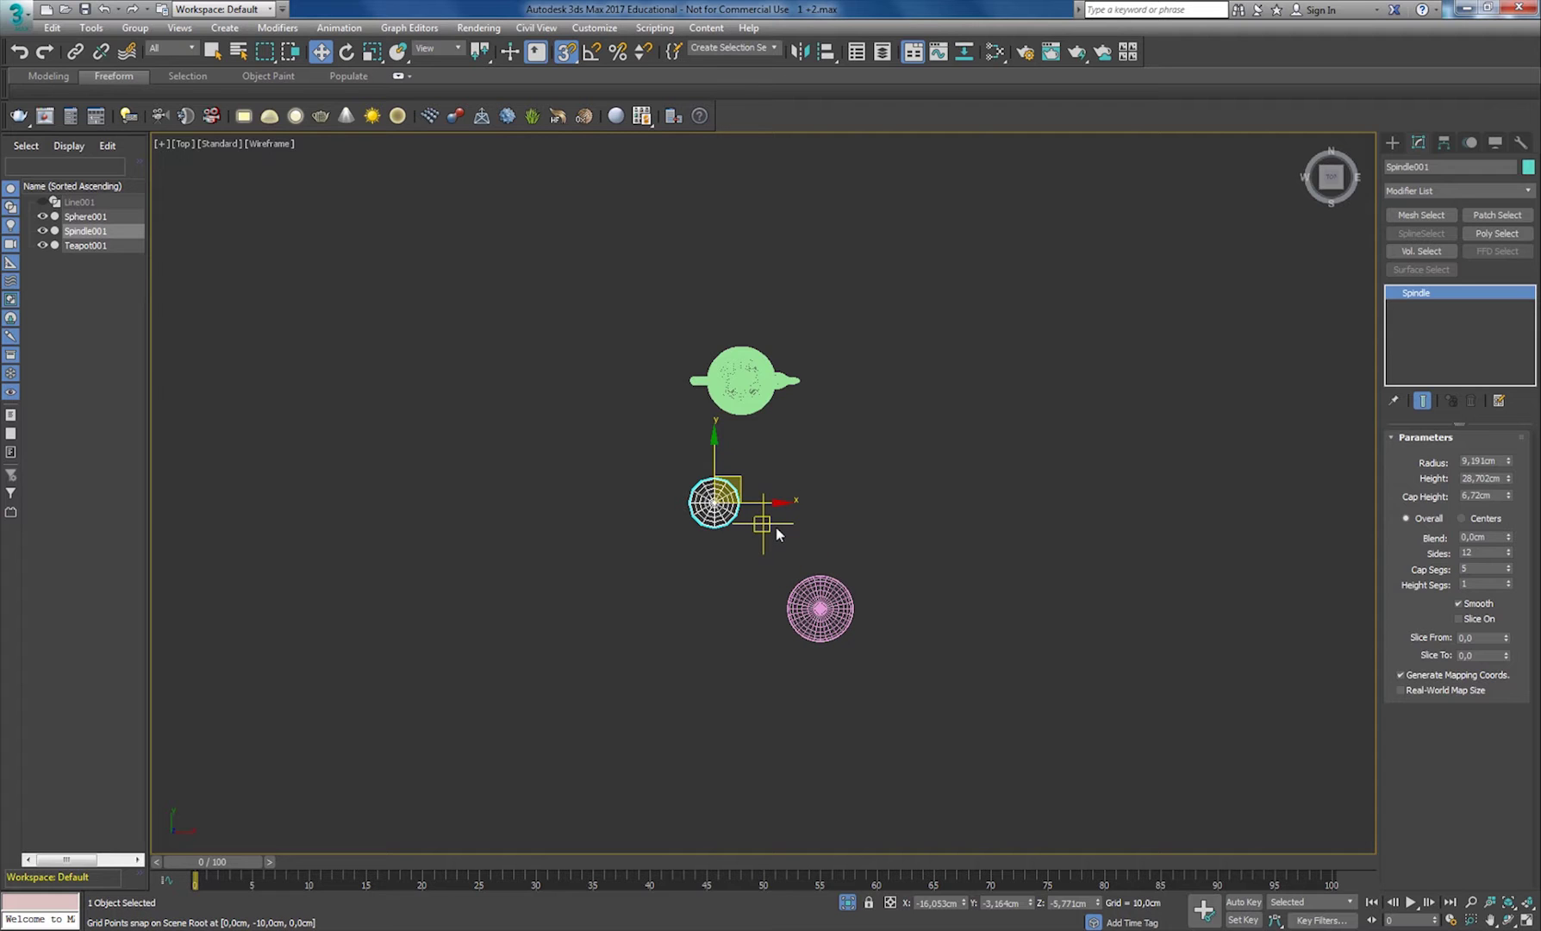
pyautogui.press('g')
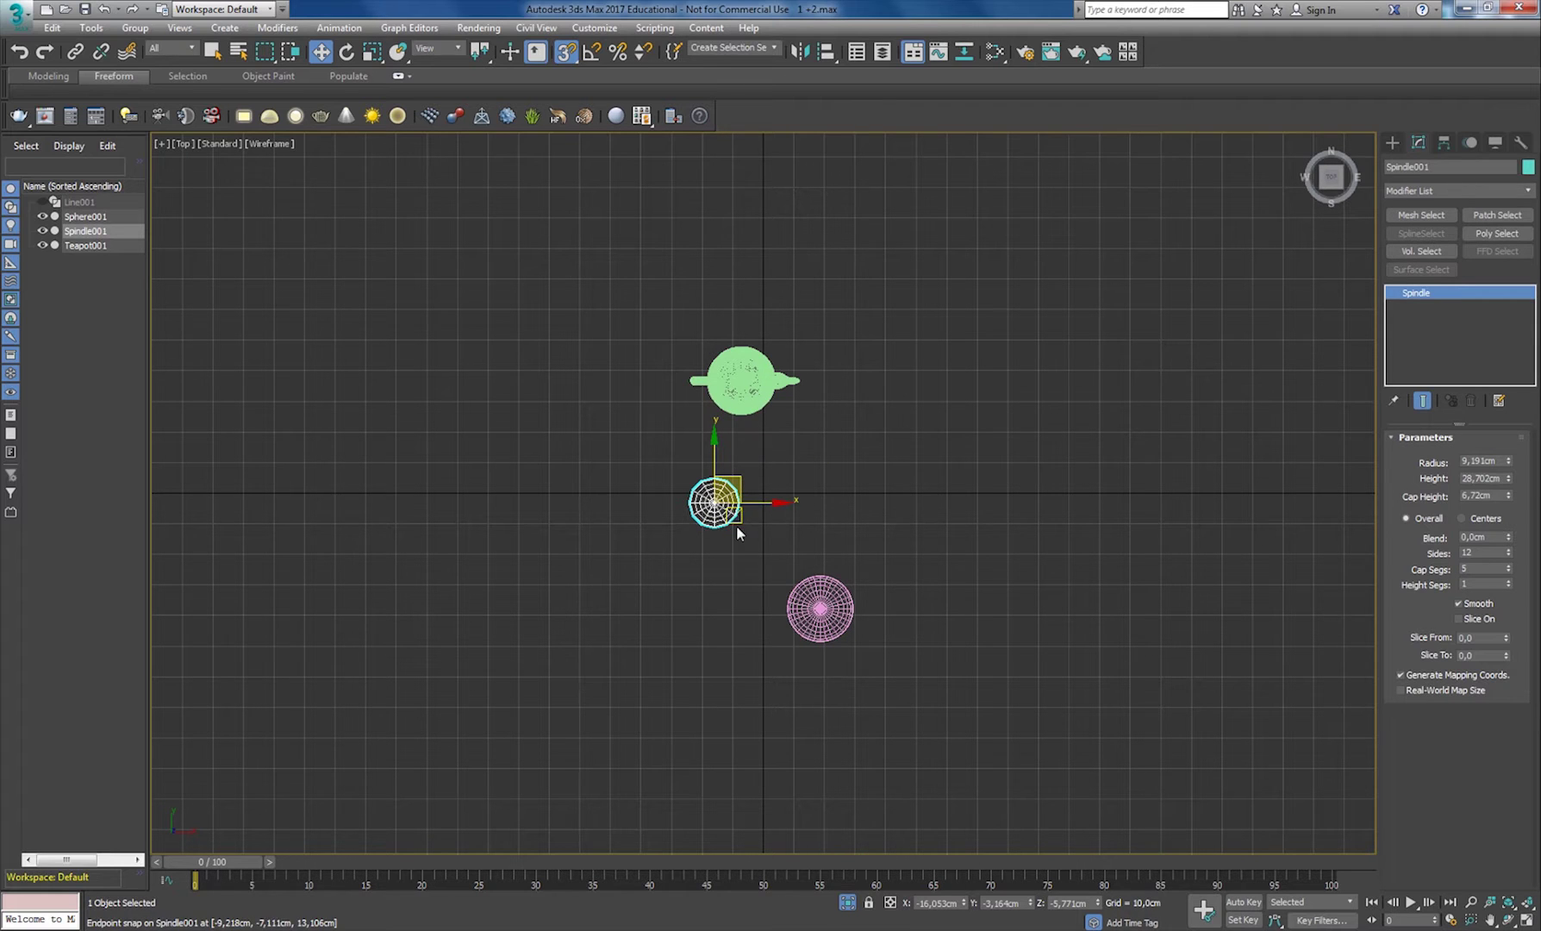
pyautogui.press('z')
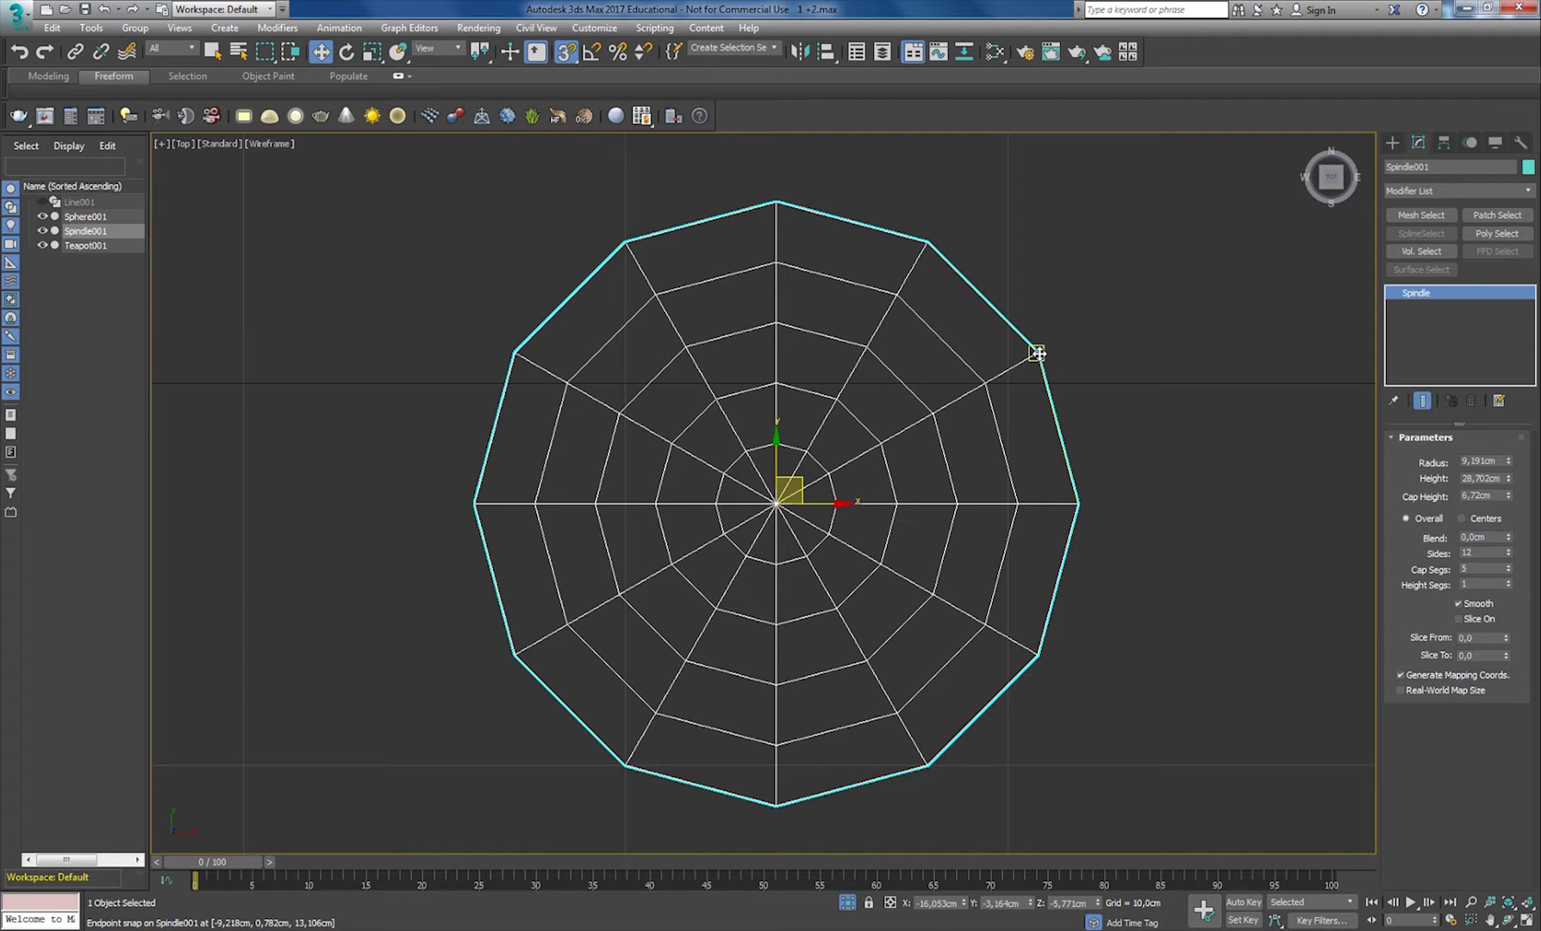
pyautogui.moveTo(568, 57); pyautogui.dragTo(569, 104)
pyautogui.moveTo(1035, 352); pyautogui.dragTo(1007, 380)
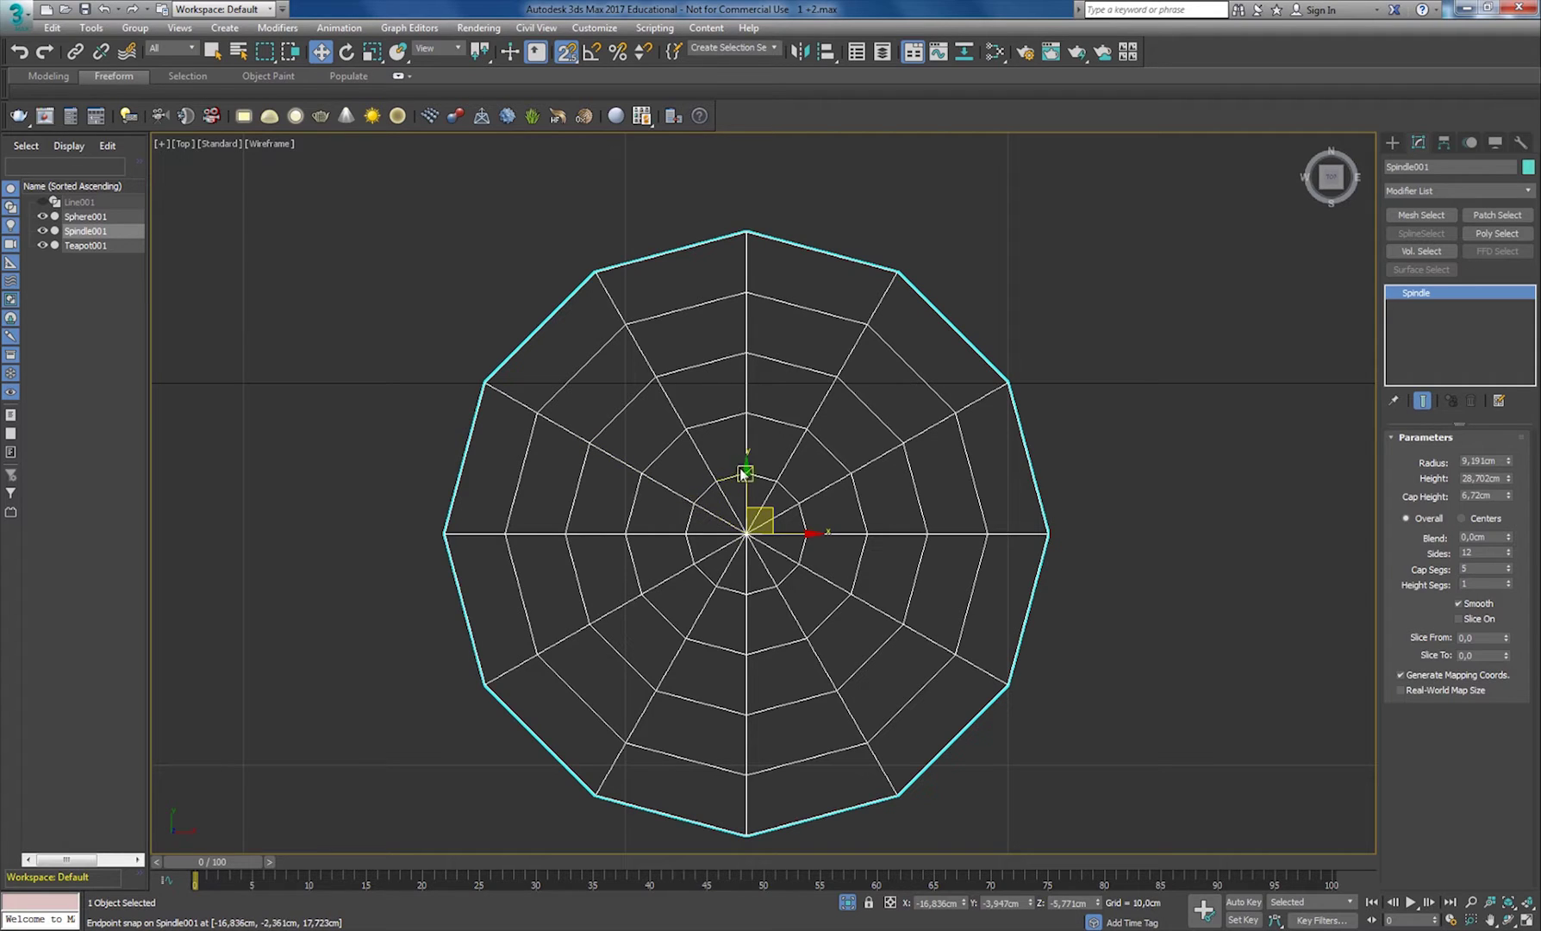
pyautogui.press('s')
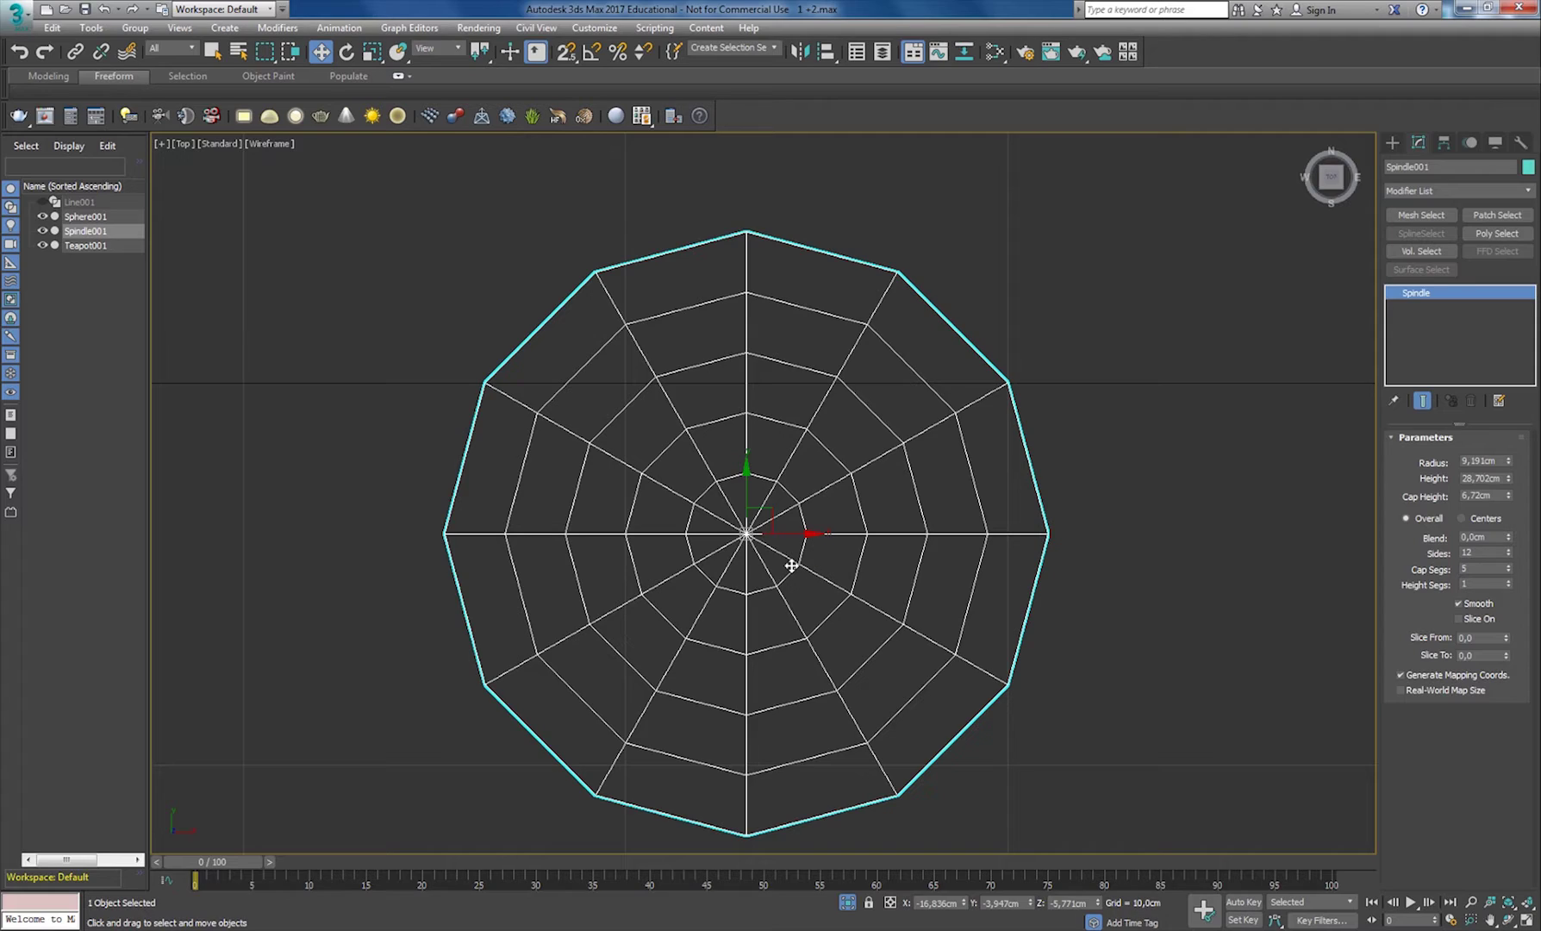
# Return to the perspective view and turn off edged faces
pyautogui.keyDown('alt'); pyautogui.moveTo(762, 620); pyautogui.dragTo(757, 528, button='middle'); pyautogui.keyUp('alt')
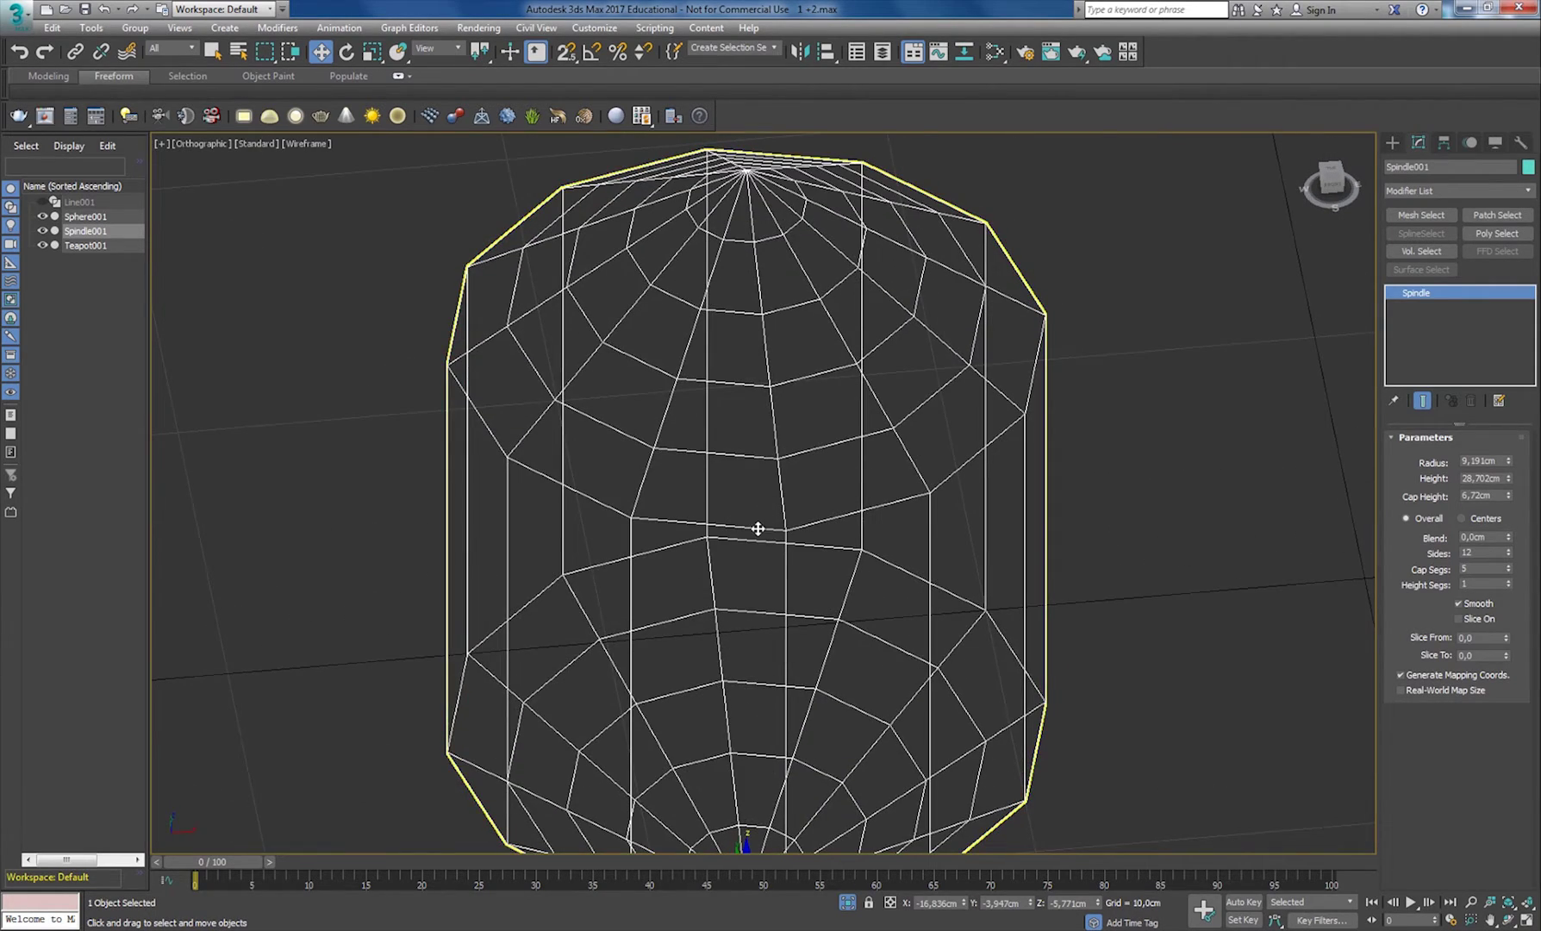
pyautogui.scroll(-8, 758, 529)
pyautogui.press('p')
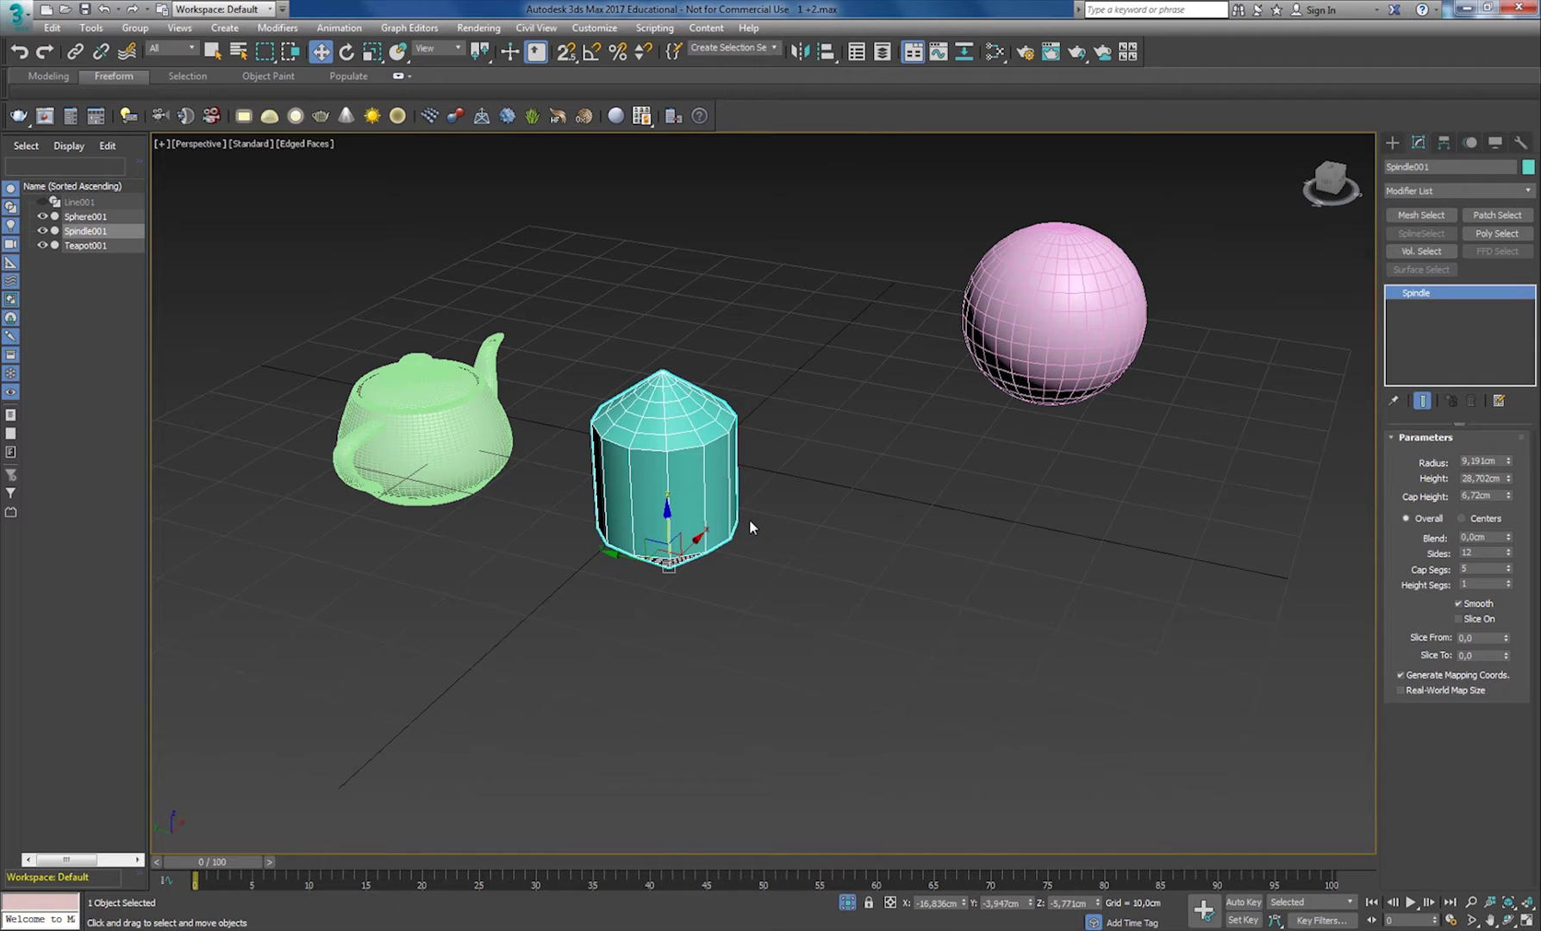
pyautogui.press('F4')
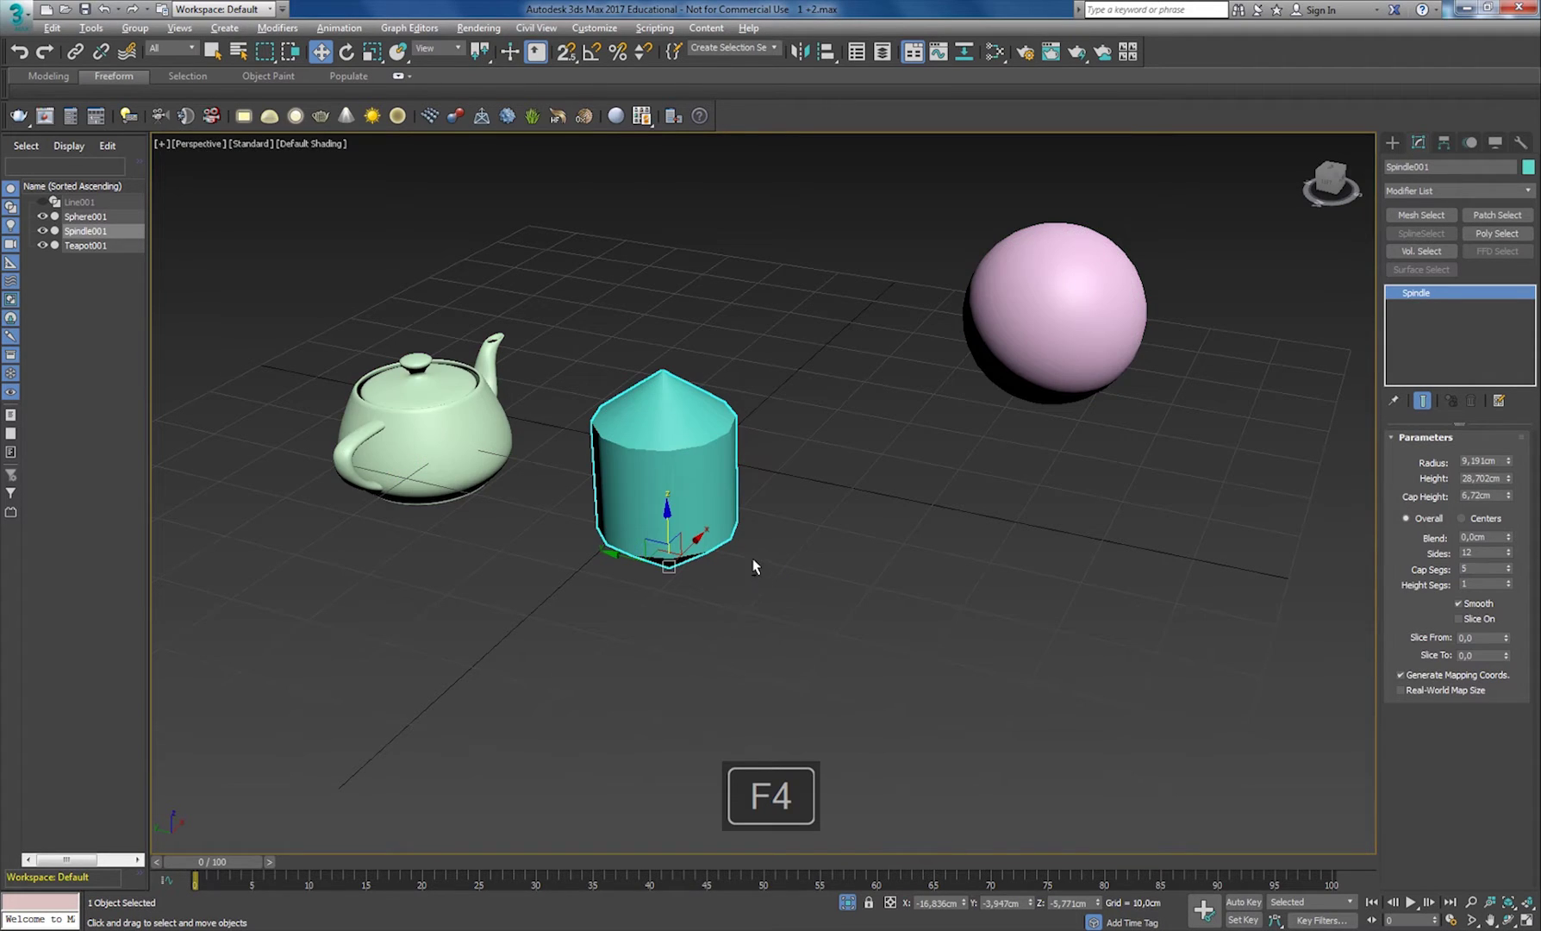
# Move the spindle freely without snapping to about X -12.6, Y -6.6 cm, keeping its height
pyautogui.keyDown('alt'); pyautogui.moveTo(756, 558); pyautogui.dragTo(724, 568, button='middle'); pyautogui.keyUp('alt')
pyautogui.moveTo(861, 478); pyautogui.dragTo(793, 612, button='middle')
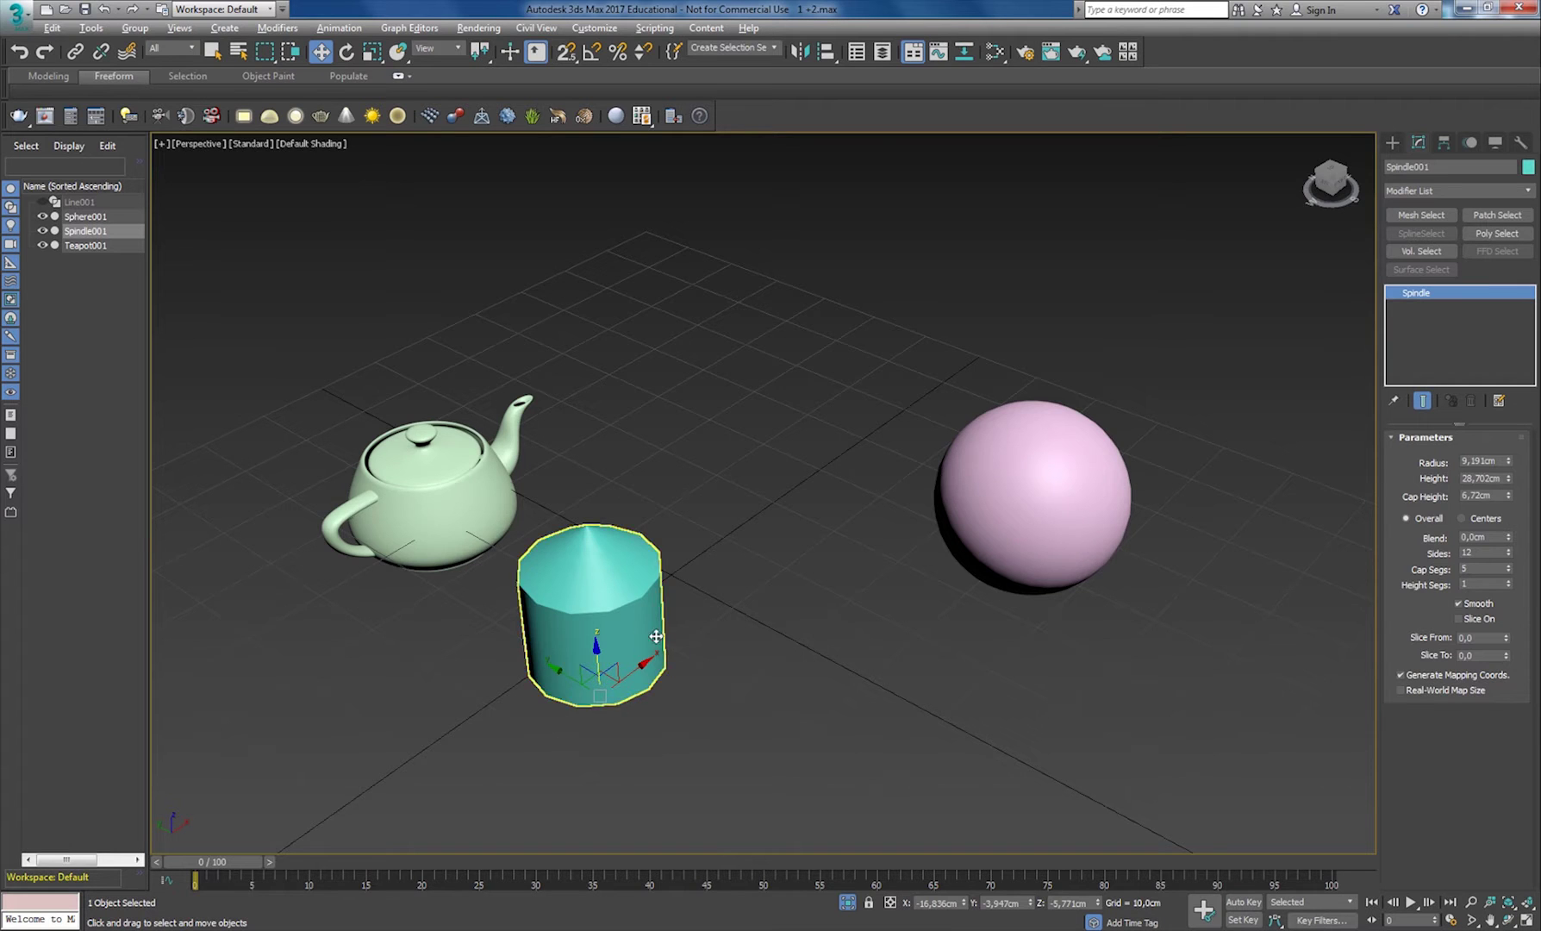
pyautogui.moveTo(652, 636)
pyautogui.keyDown('alt'); pyautogui.mouseDown(button='middle')
pyautogui.moveTo(630, 619)
pyautogui.moveTo(656, 619)
pyautogui.mouseUp(button='middle'); pyautogui.keyUp('alt')
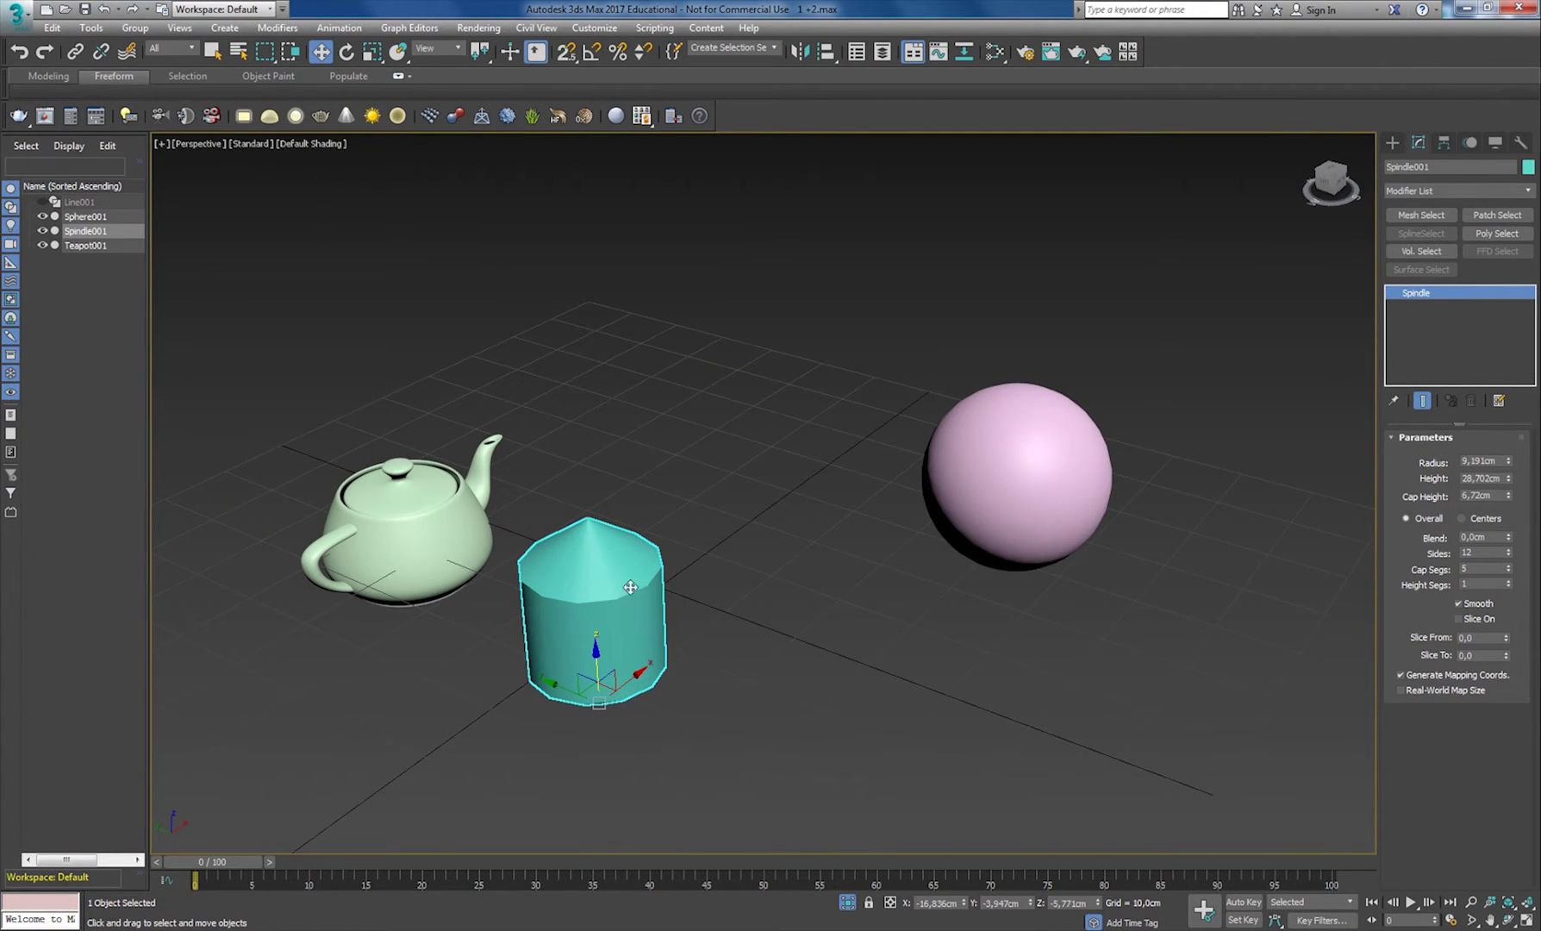
pyautogui.moveTo(634, 678); pyautogui.dragTo(601, 681)
pyautogui.moveTo(692, 668); pyautogui.dragTo(681, 662)
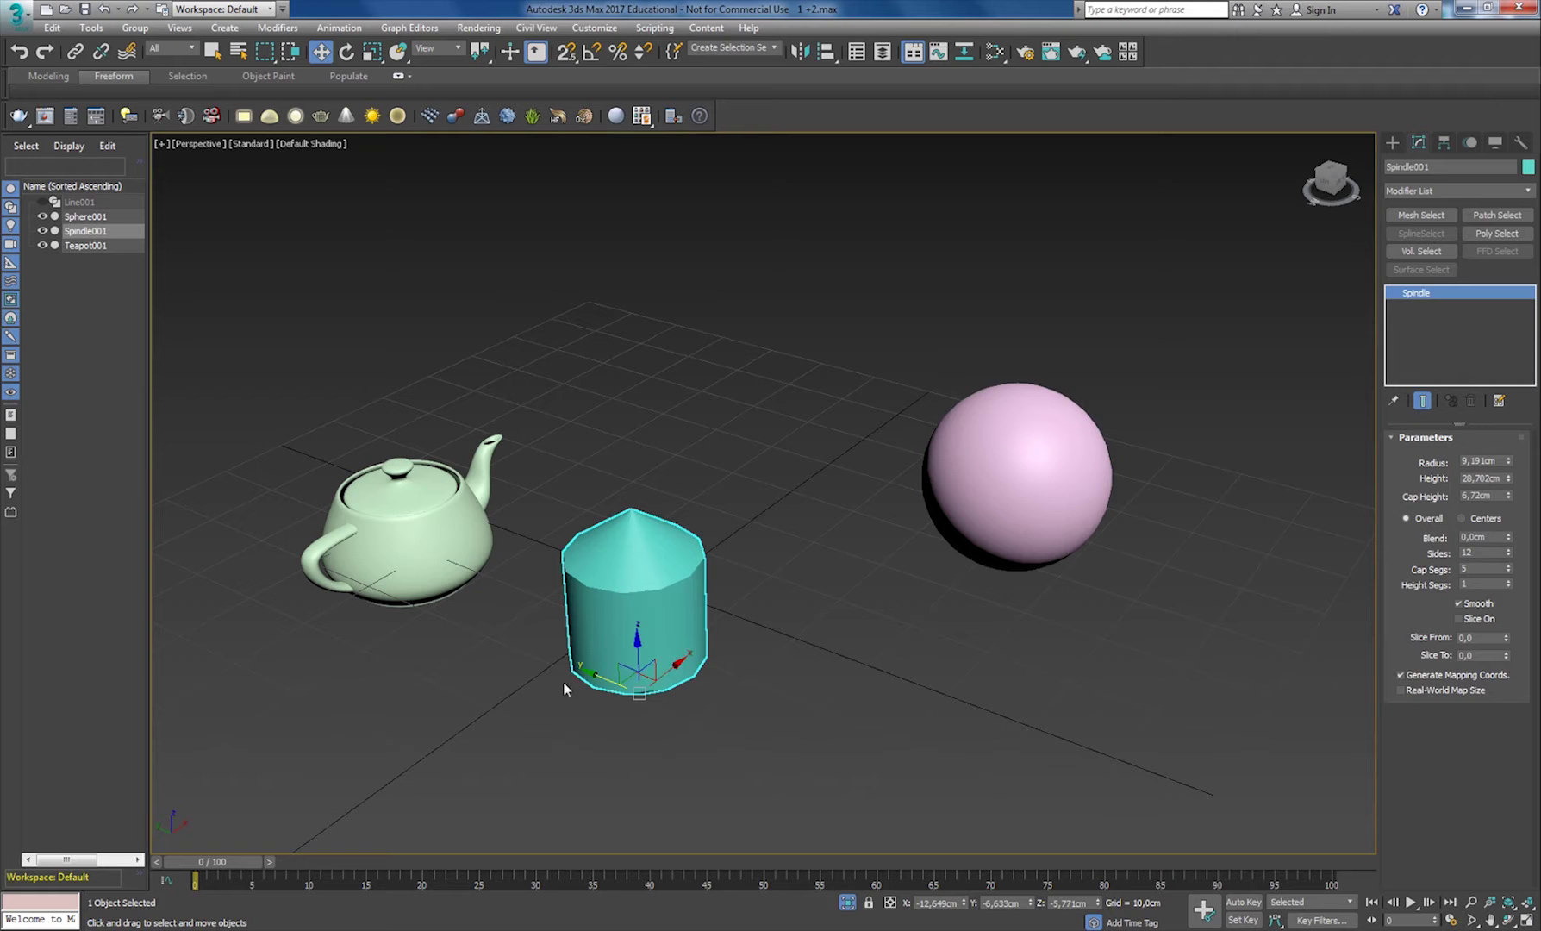
# Select the sphere and activate Affect Pivot Only for it in the hierarchy settings
pyautogui.click(1014, 502)
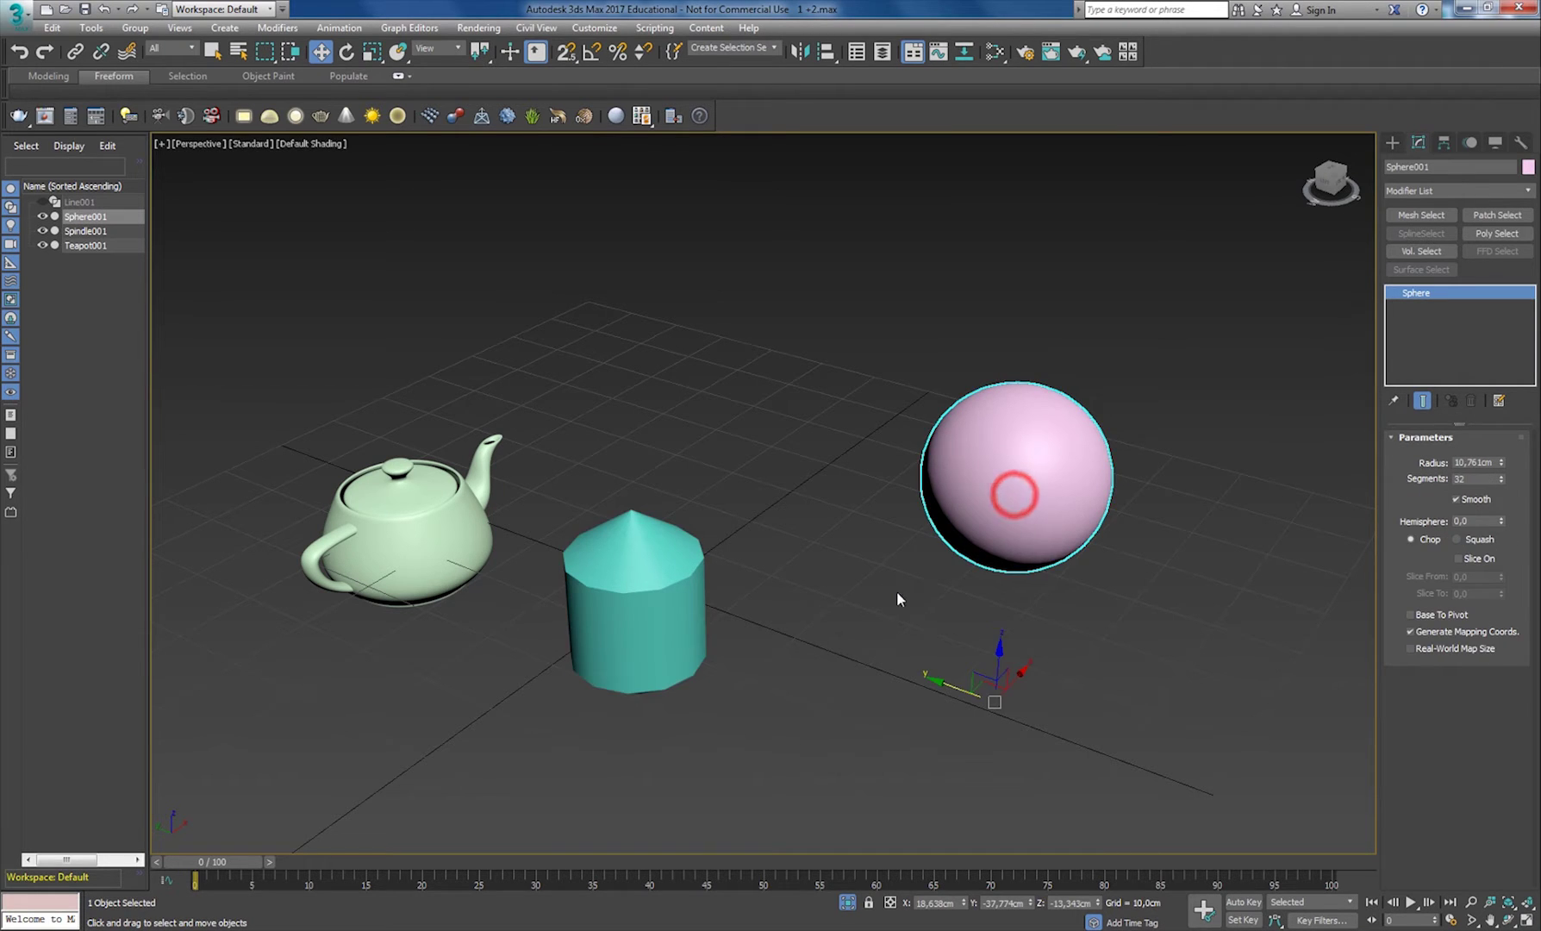
pyautogui.scroll(-2, 897, 591)
pyautogui.moveTo(990, 614)
pyautogui.keyDown('alt'); pyautogui.mouseDown(button='middle')
pyautogui.moveTo(929, 572)
pyautogui.moveTo(977, 608)
pyautogui.mouseUp(button='middle'); pyautogui.keyUp('alt')
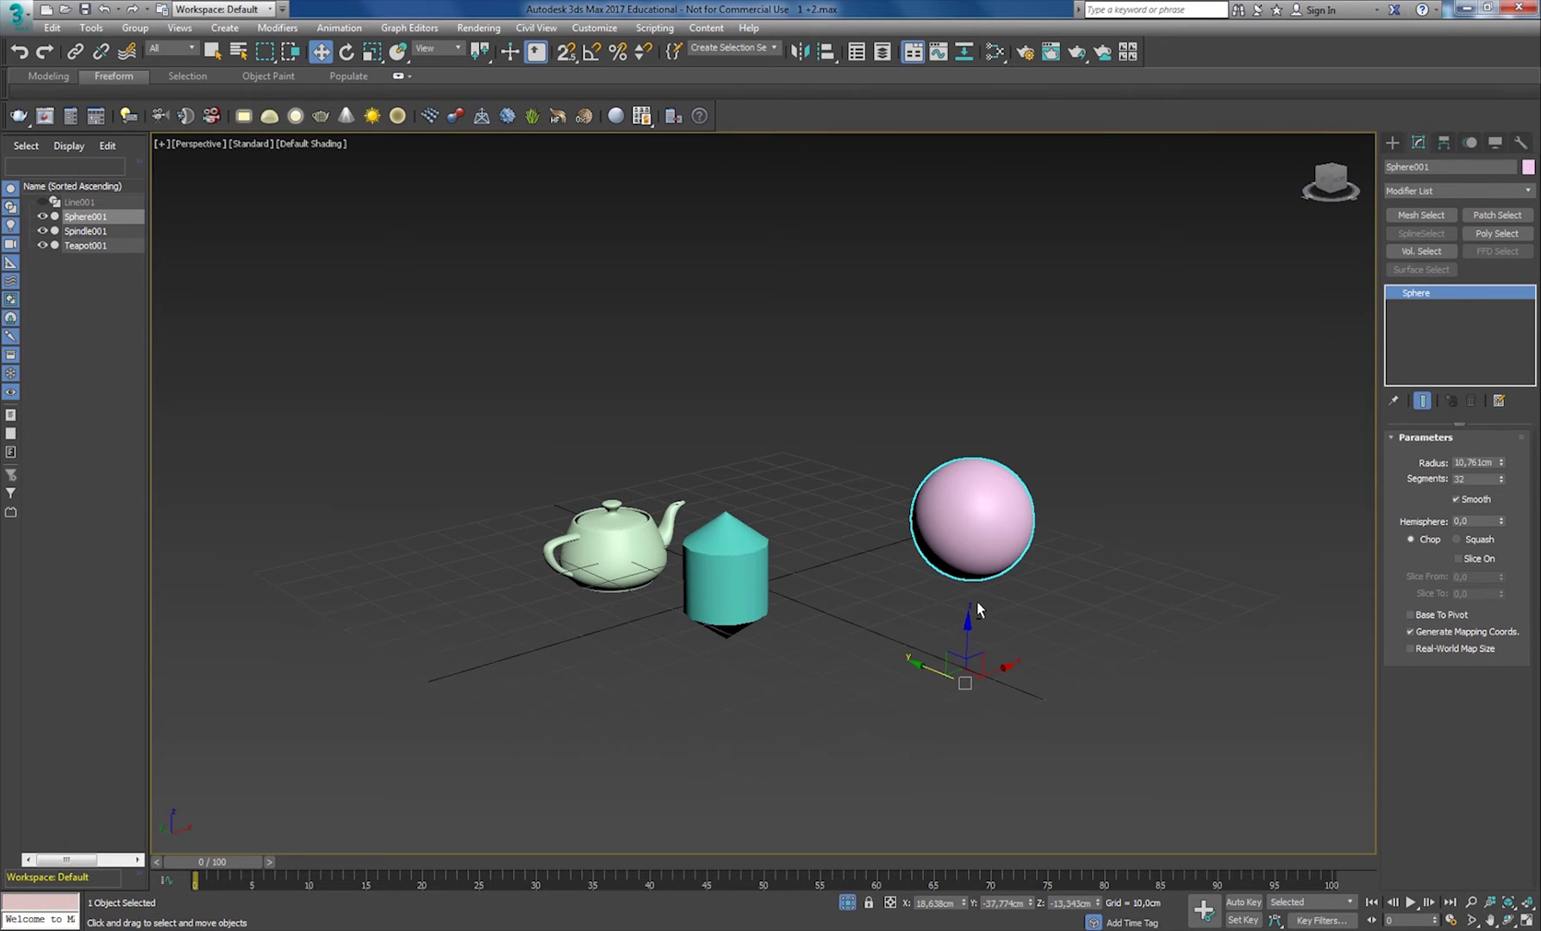
pyautogui.press('g')
pyautogui.press('g')
pyautogui.press('z')
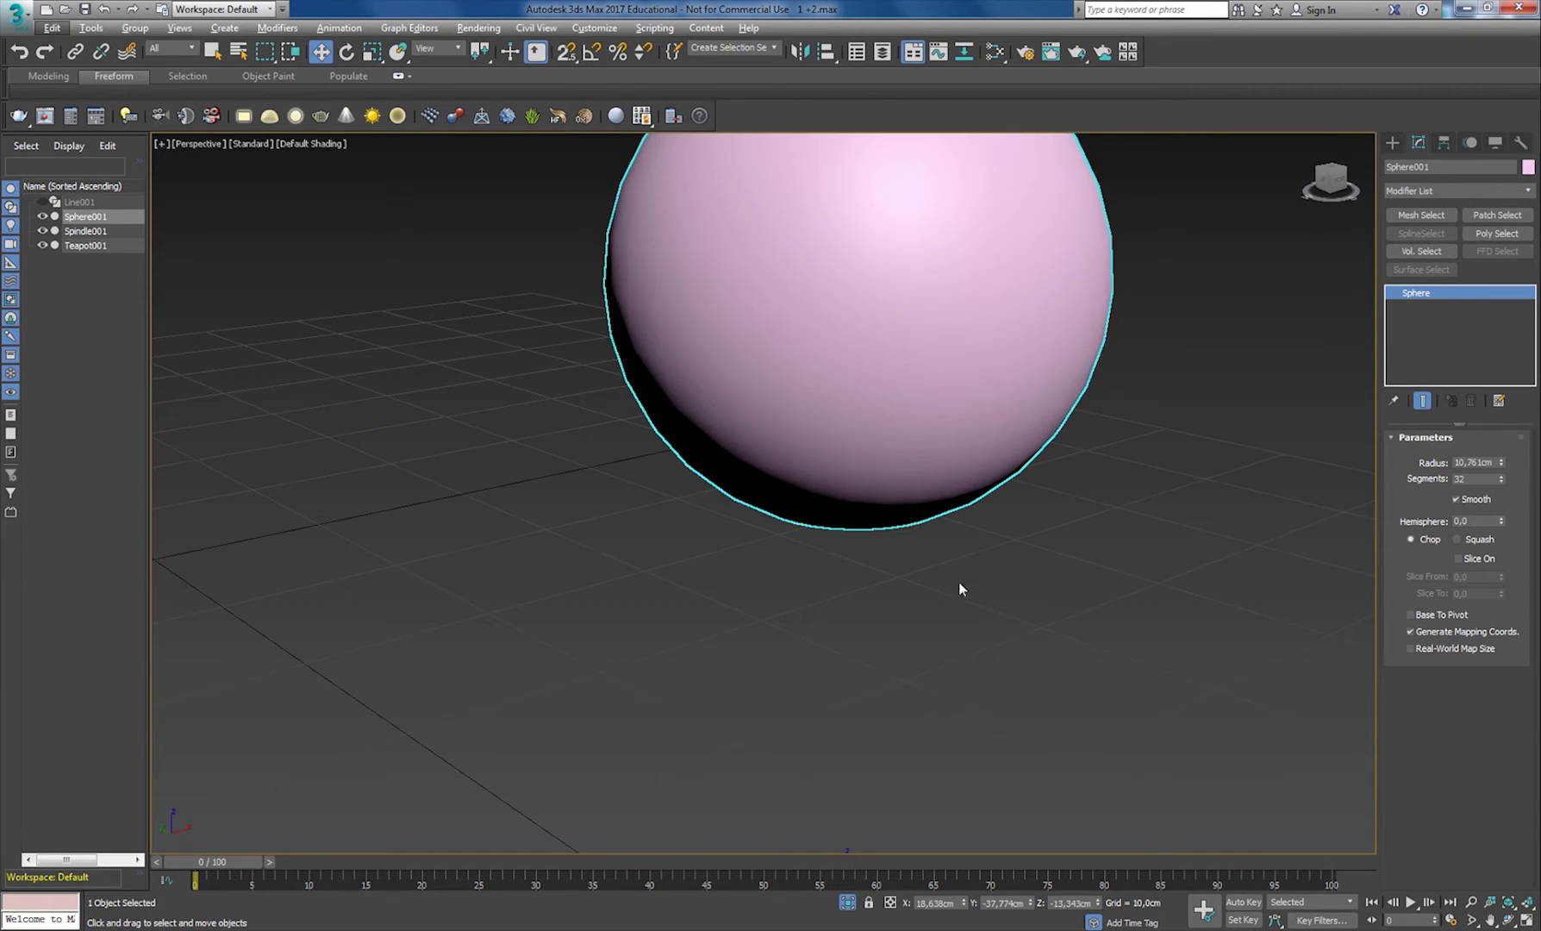
pyautogui.scroll(-5, 958, 581)
pyautogui.scroll(3, 889, 563)
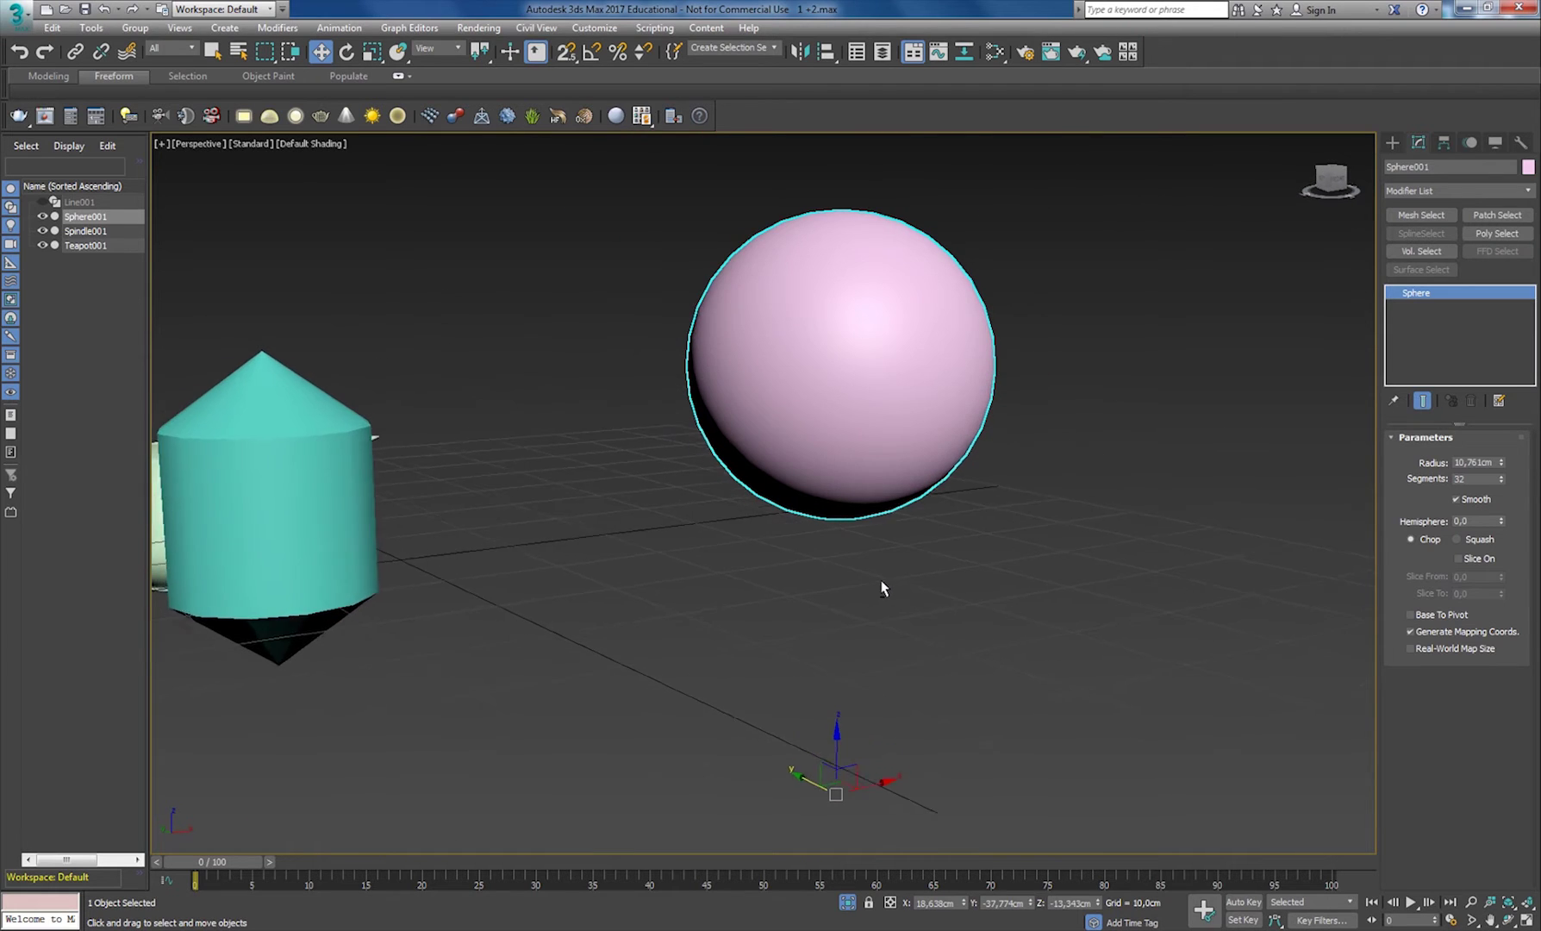
pyautogui.scroll(2, 887, 581)
pyautogui.click(886, 393)
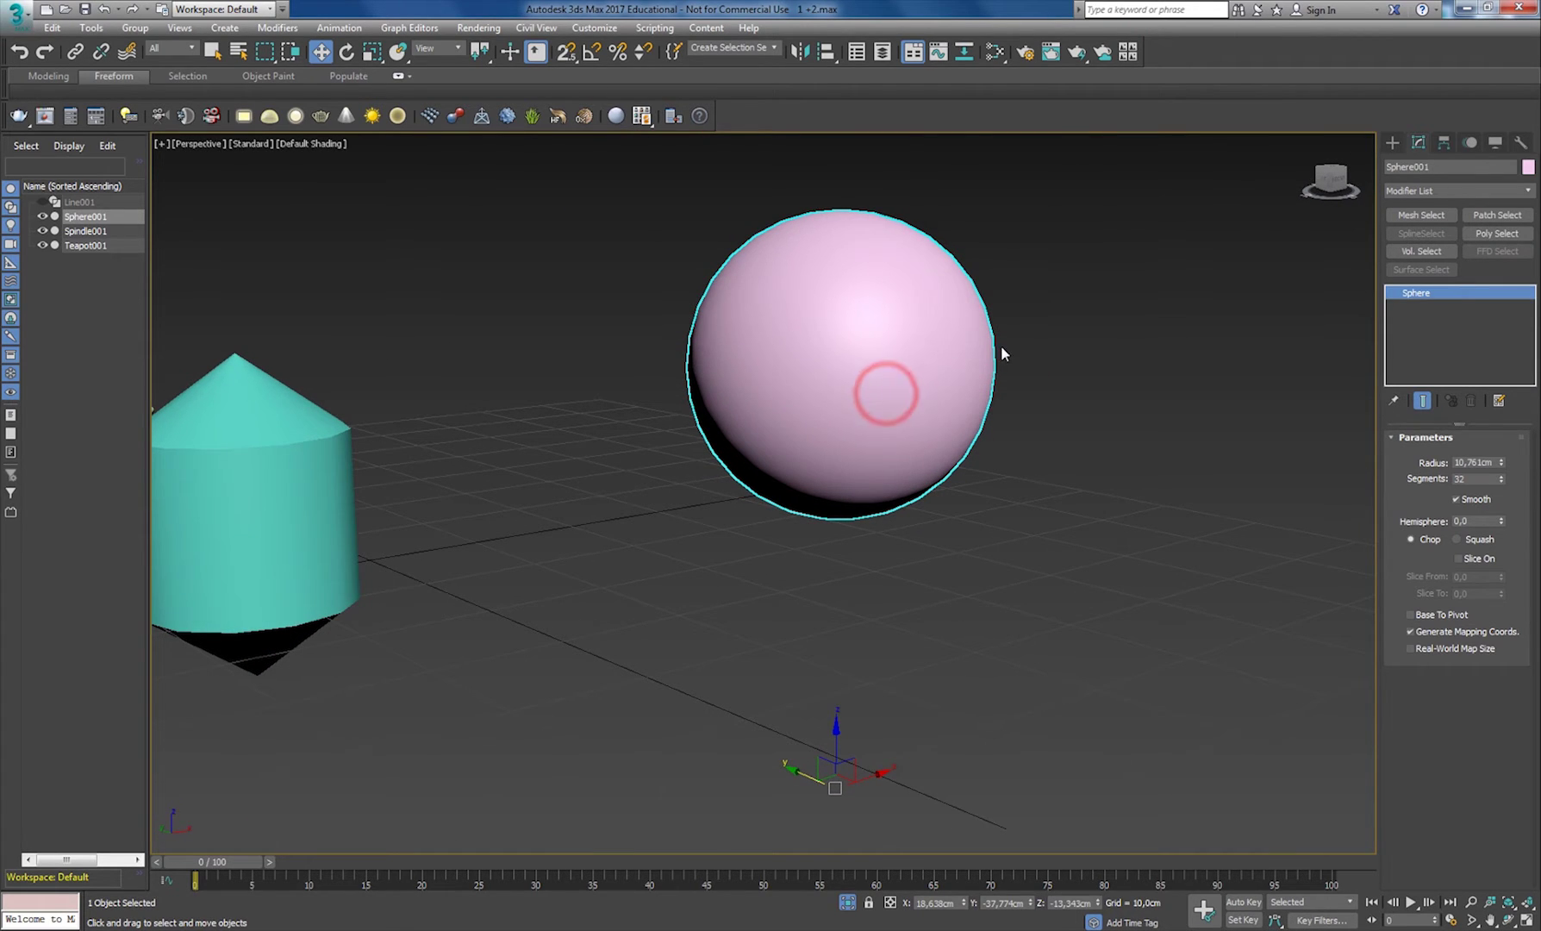
pyautogui.click(1444, 143)
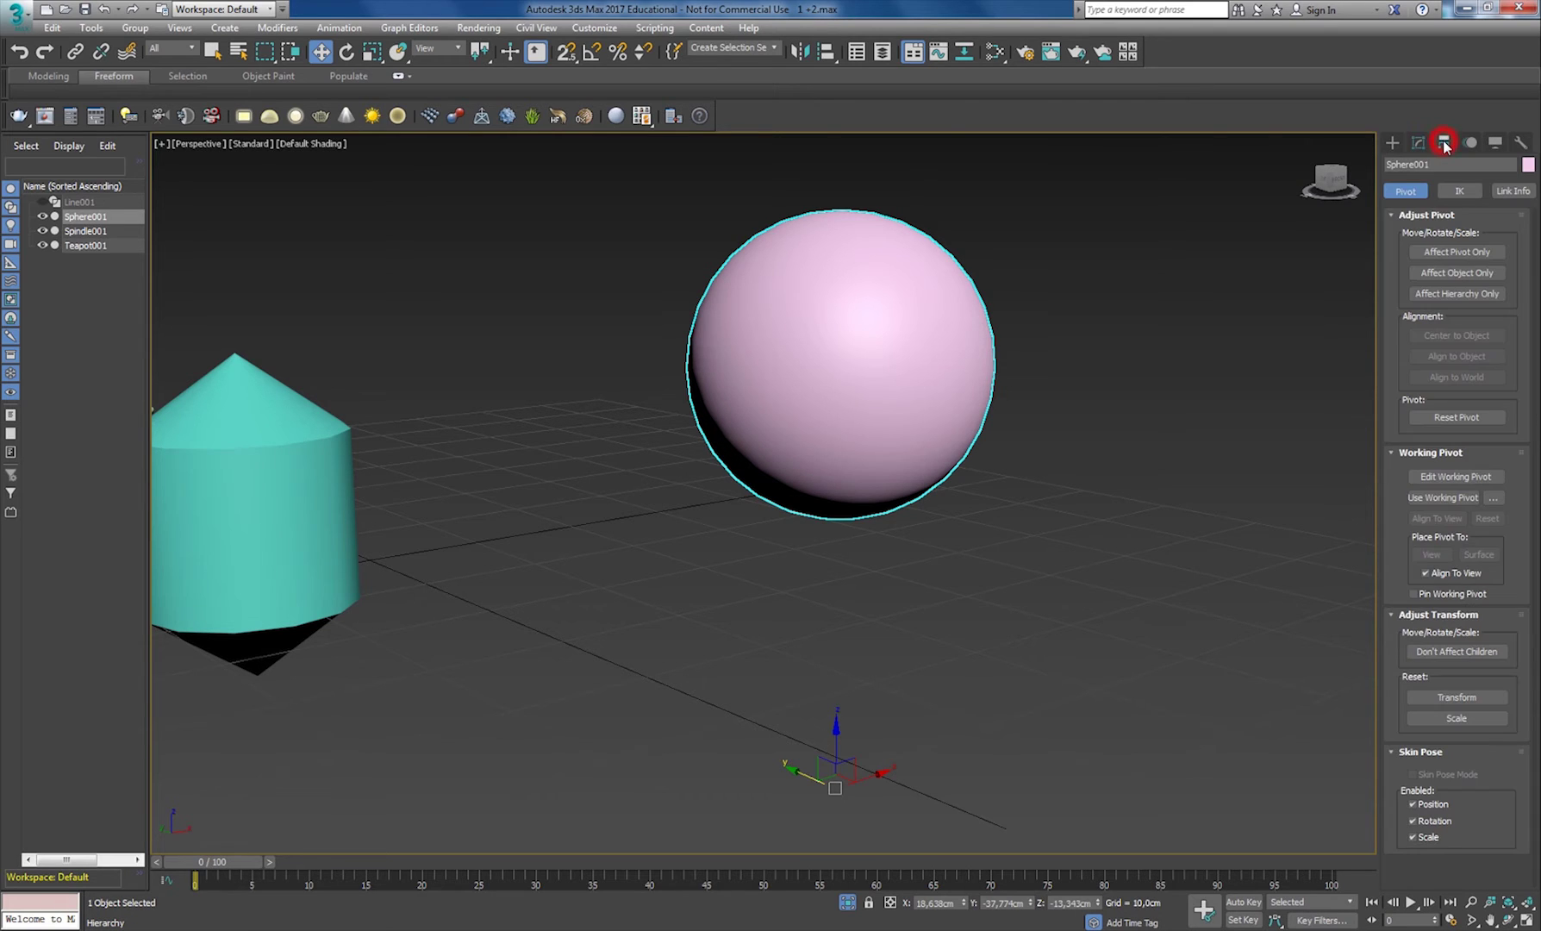
pyautogui.click(1454, 255)
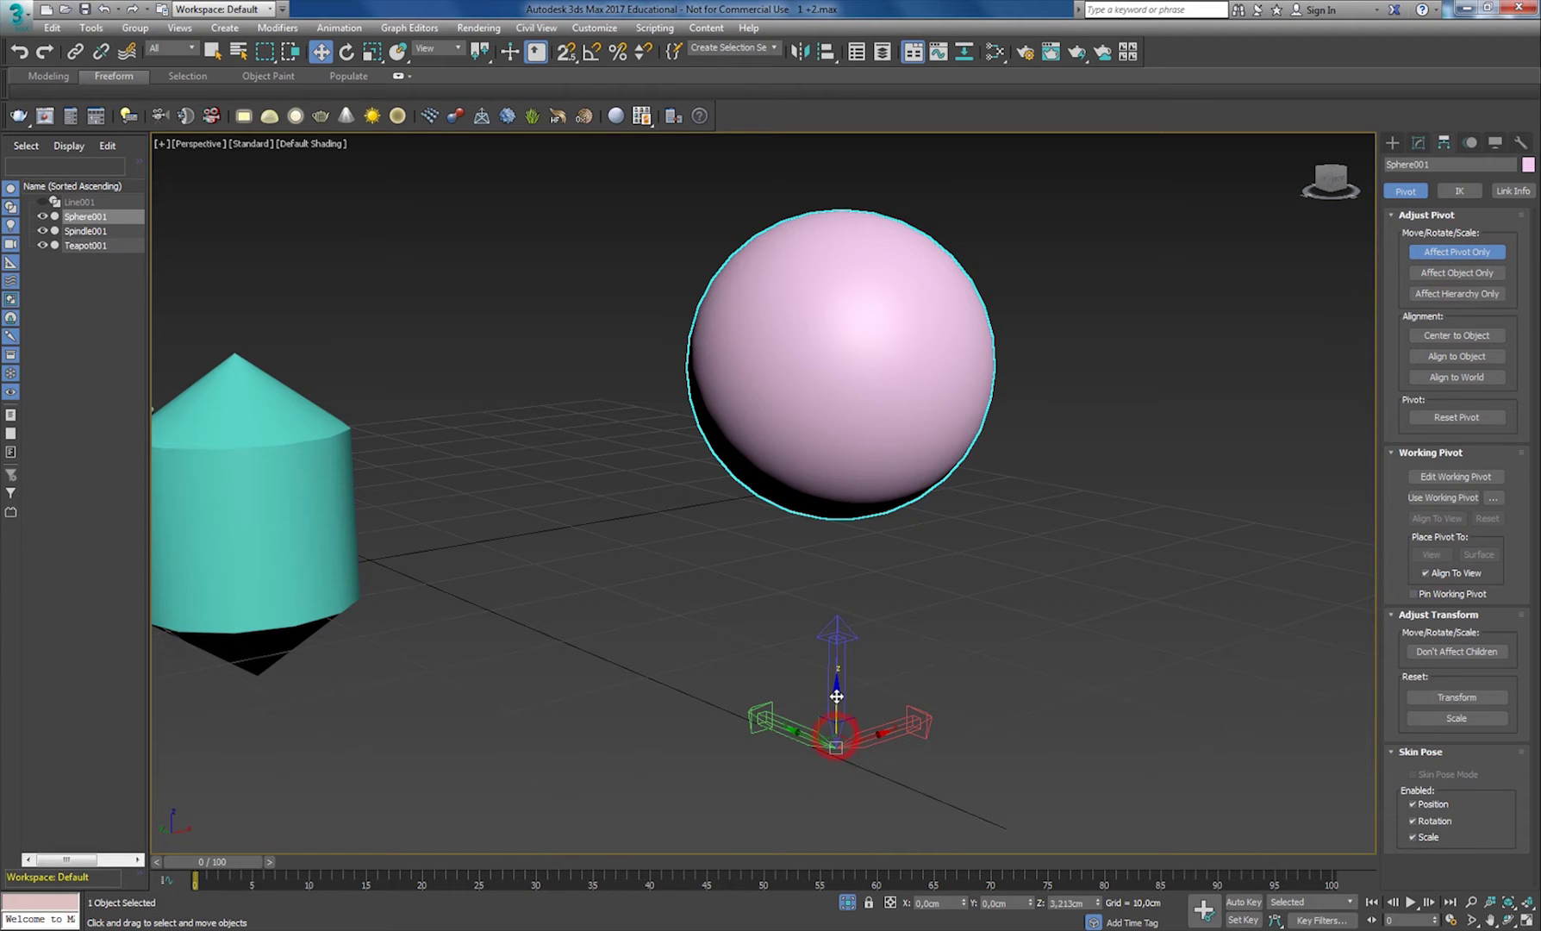
# Move the sphere's pivot vertically to about Z -7.8 cm, below the sphere, and turn off Affect Pivot Only
pyautogui.moveTo(836, 696); pyautogui.dragTo(861, 459)
pyautogui.moveTo(862, 624)
pyautogui.keyDown('alt'); pyautogui.mouseDown(button='middle')
pyautogui.moveTo(860, 642)
pyautogui.moveTo(858, 621)
pyautogui.mouseUp(button='middle'); pyautogui.keyUp('alt')
pyautogui.moveTo(839, 451); pyautogui.dragTo(849, 634)
pyautogui.keyDown('alt'); pyautogui.moveTo(849, 712); pyautogui.dragTo(860, 714, button='middle'); pyautogui.keyUp('alt')
pyautogui.scroll(-6, 859, 712)
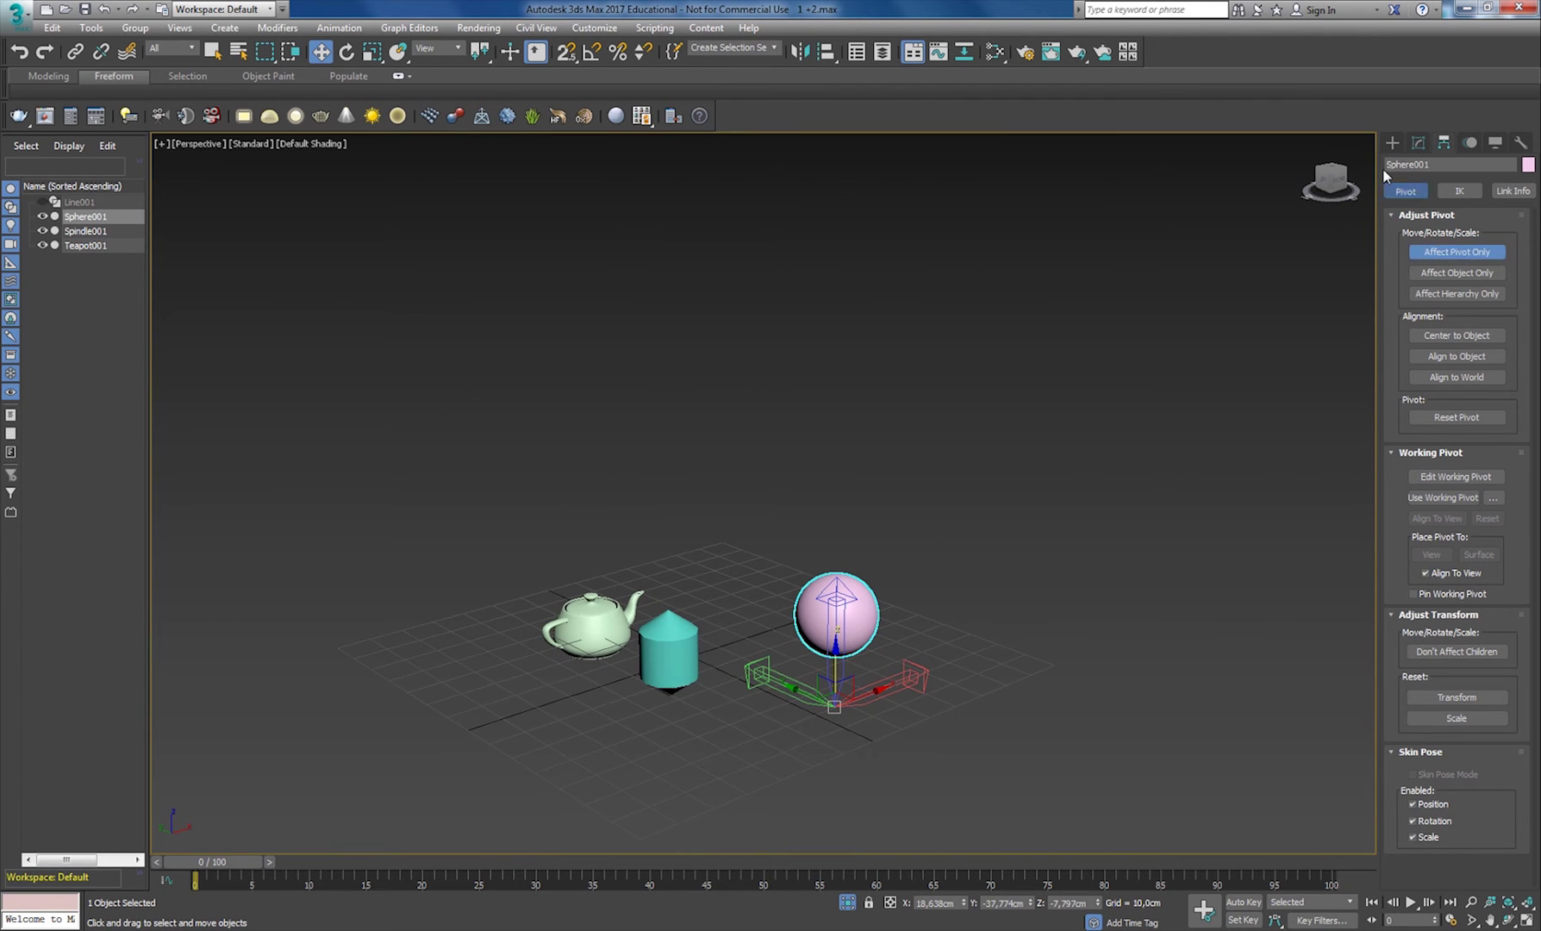
pyautogui.click(1456, 252)
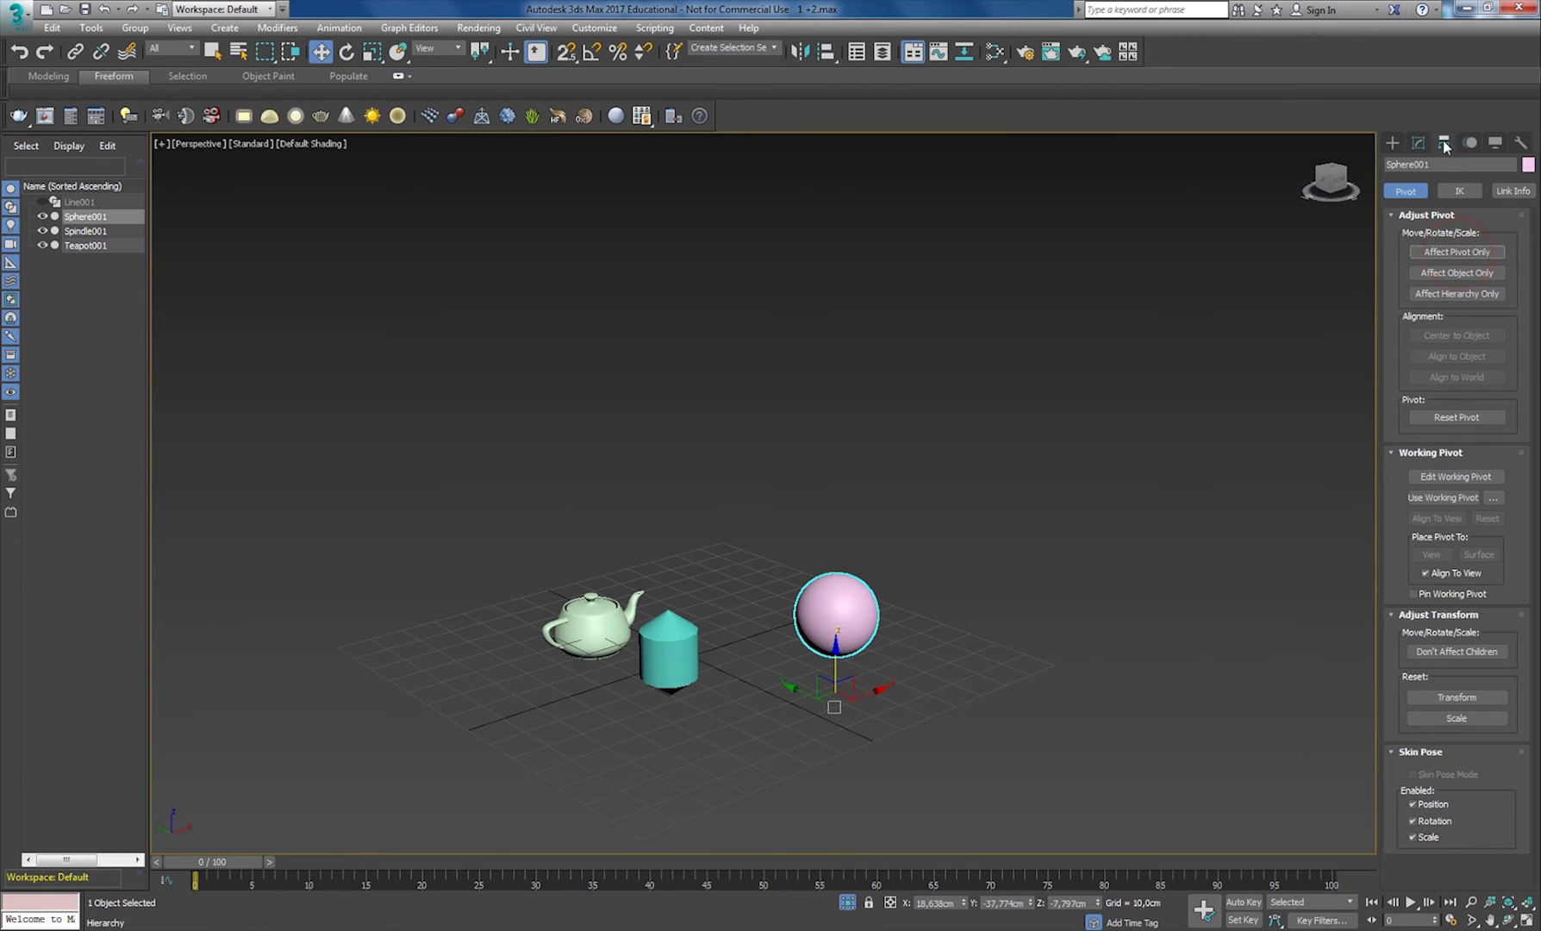